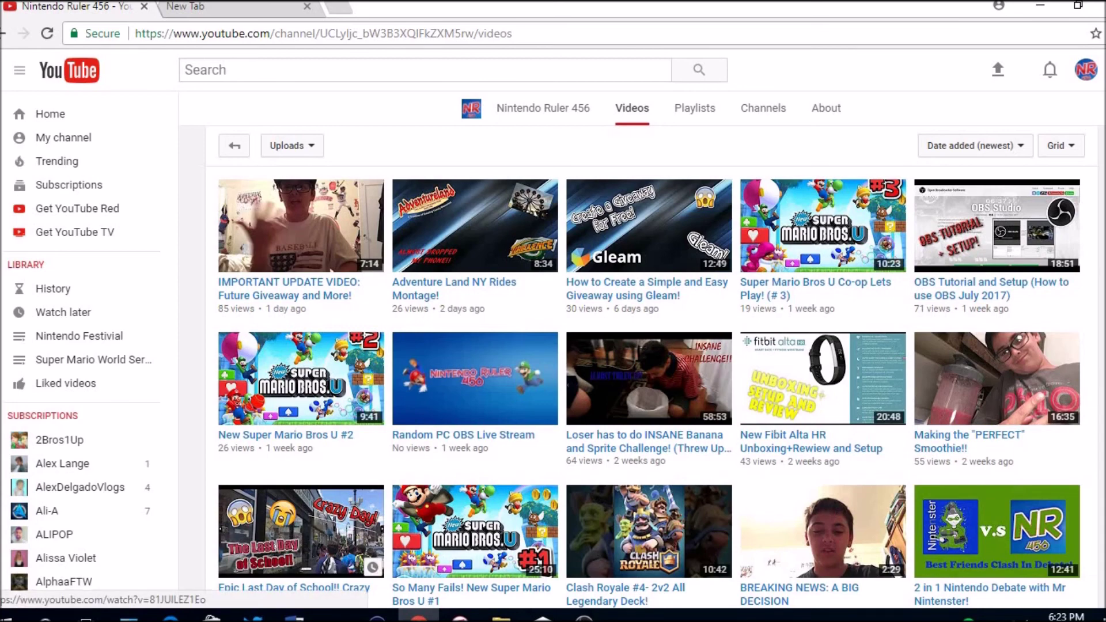
Open the bookmarked Pixlr online photo editor in the empty browser tab.
{"action": "left_click", "coordinate": [51, 74]}
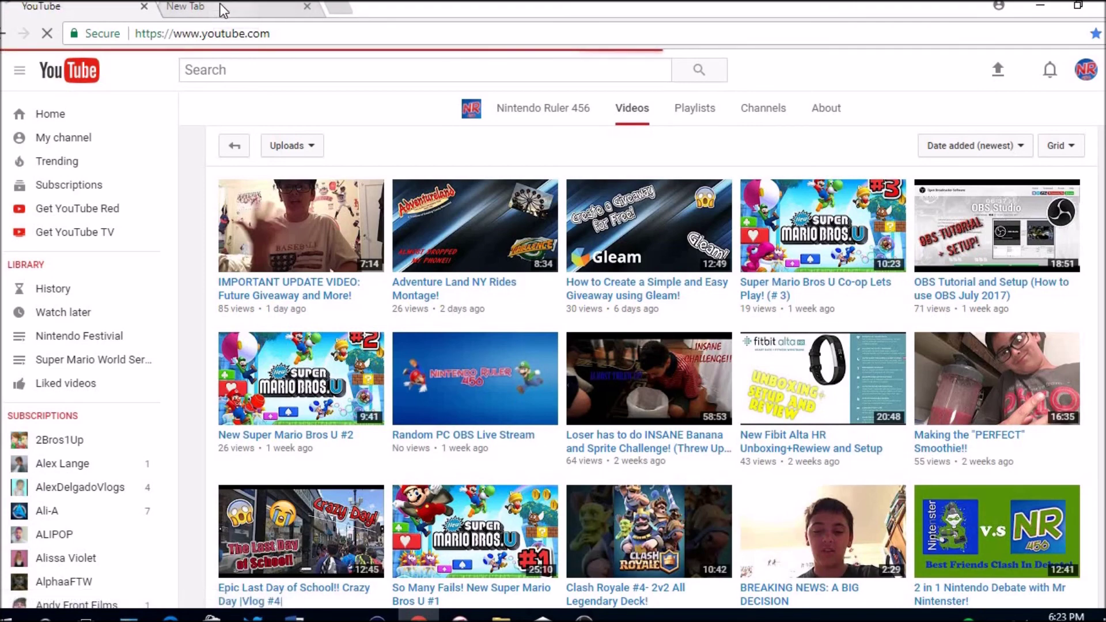
{"action": "left_click", "coordinate": [221, 6]}
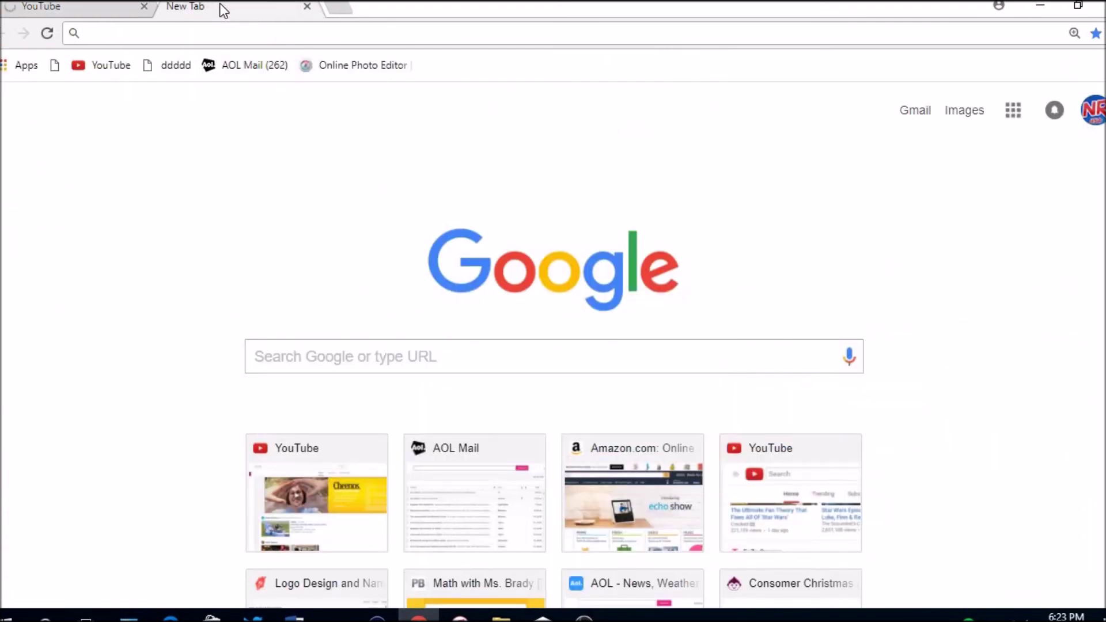
{"action": "left_click", "coordinate": [361, 65]}
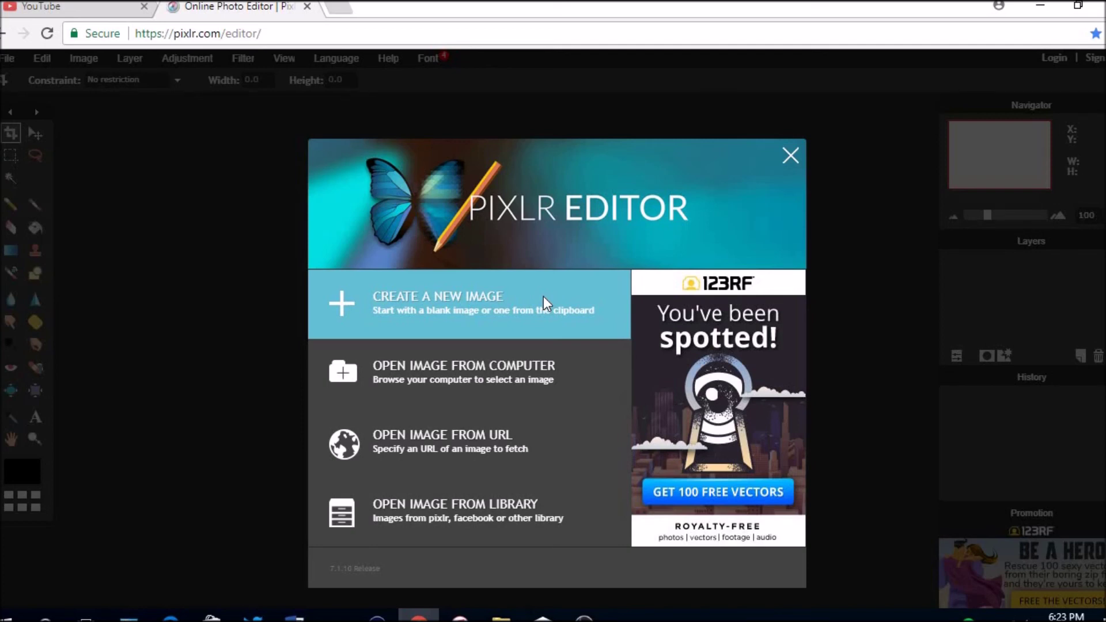
{"action": "left_click", "coordinate": [543, 296]}
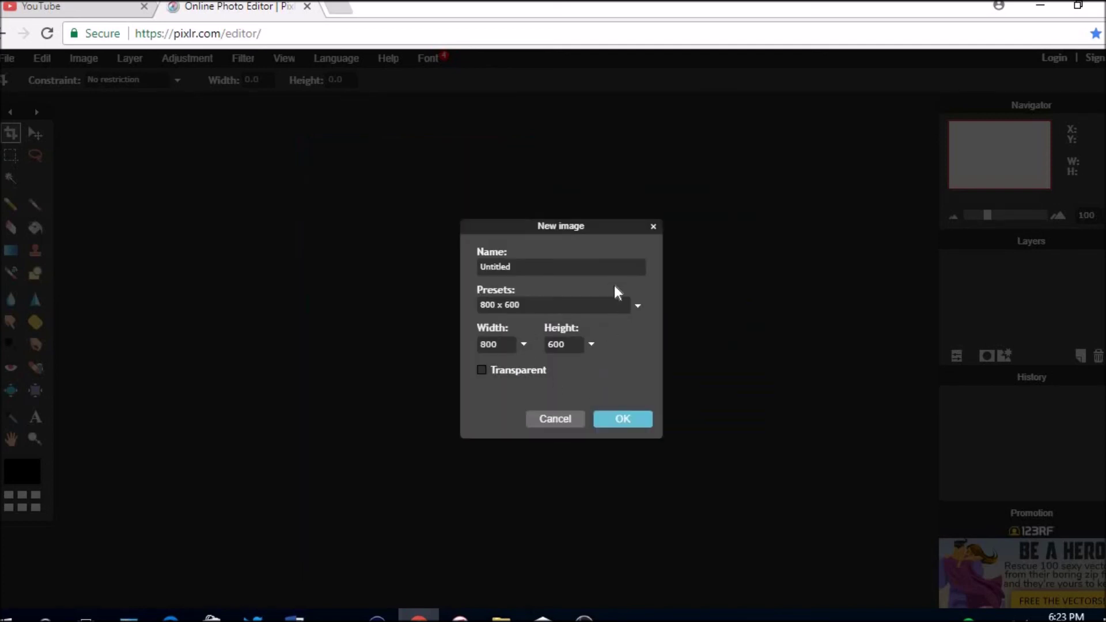
{"action": "left_click", "coordinate": [653, 227]}
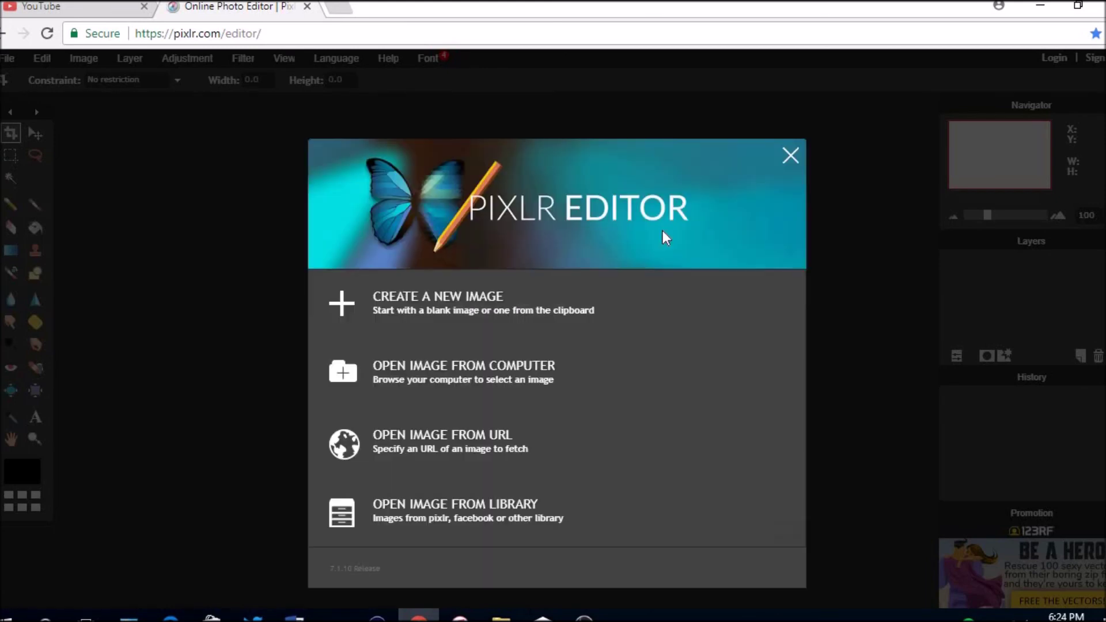
{"action": "left_click", "coordinate": [433, 375]}
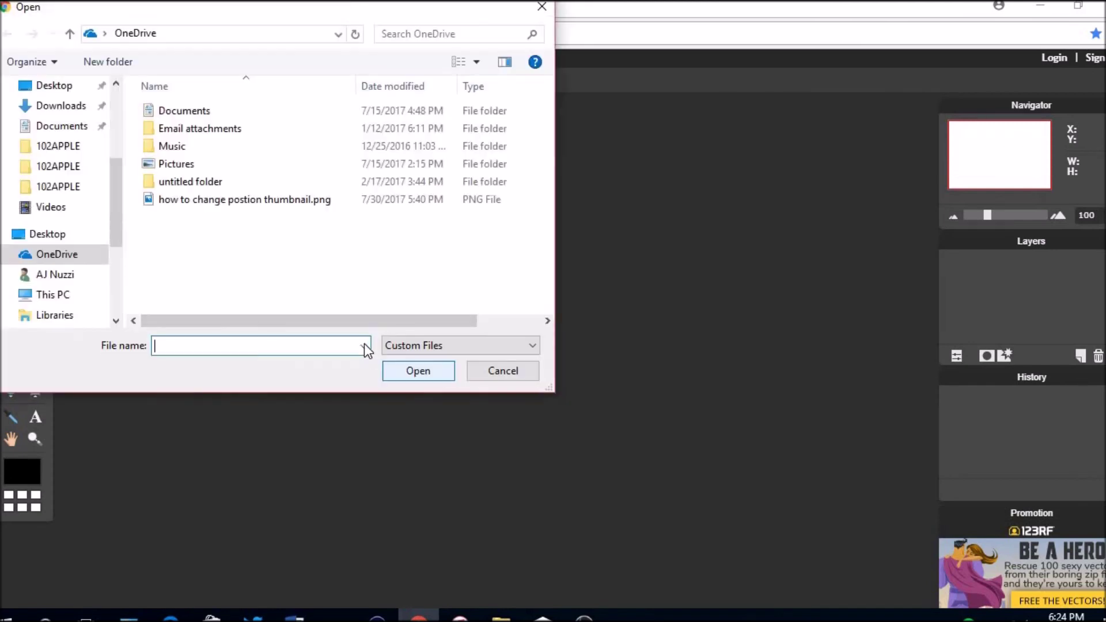
{"action": "left_click", "coordinate": [79, 188]}
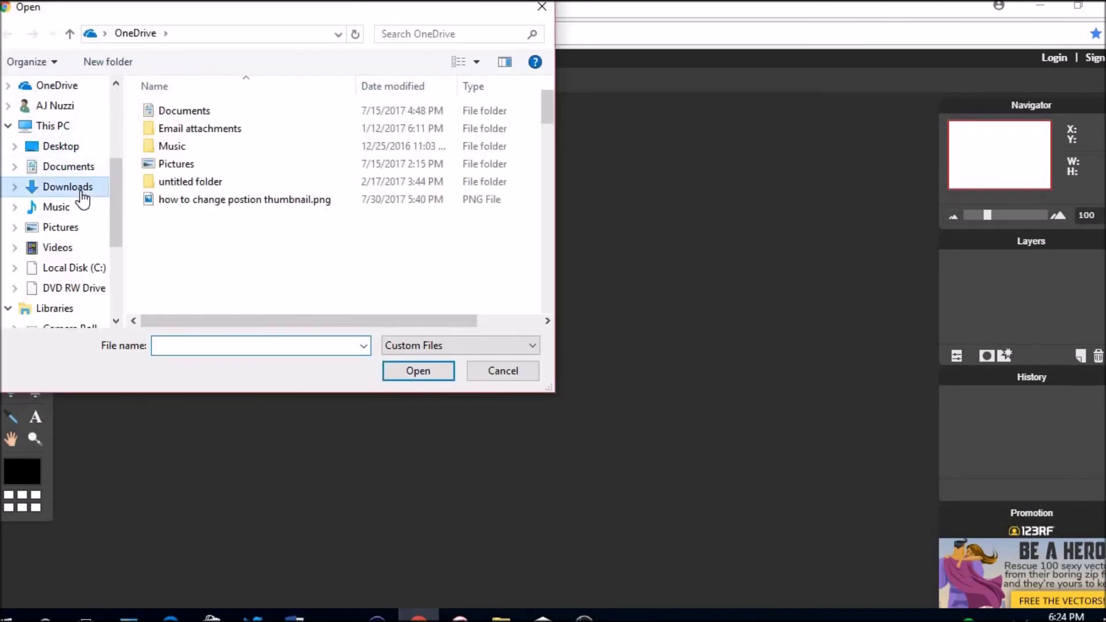
{"action": "left_click", "coordinate": [227, 351]}
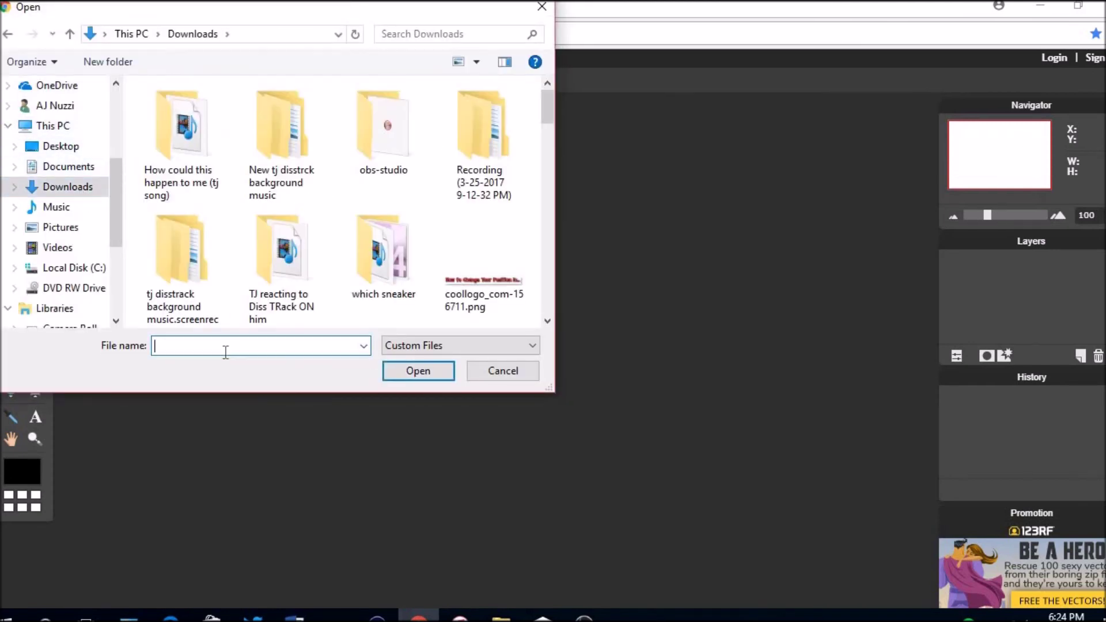
{"action": "type", "text": "cool"}
{"action": "key", "text": "BackSpace"}
{"action": "key", "text": "BackSpace"}
{"action": "key", "text": "BackSpace"}
{"action": "key", "text": "BackSpace"}
{"action": "left_click", "coordinate": [349, 10]}
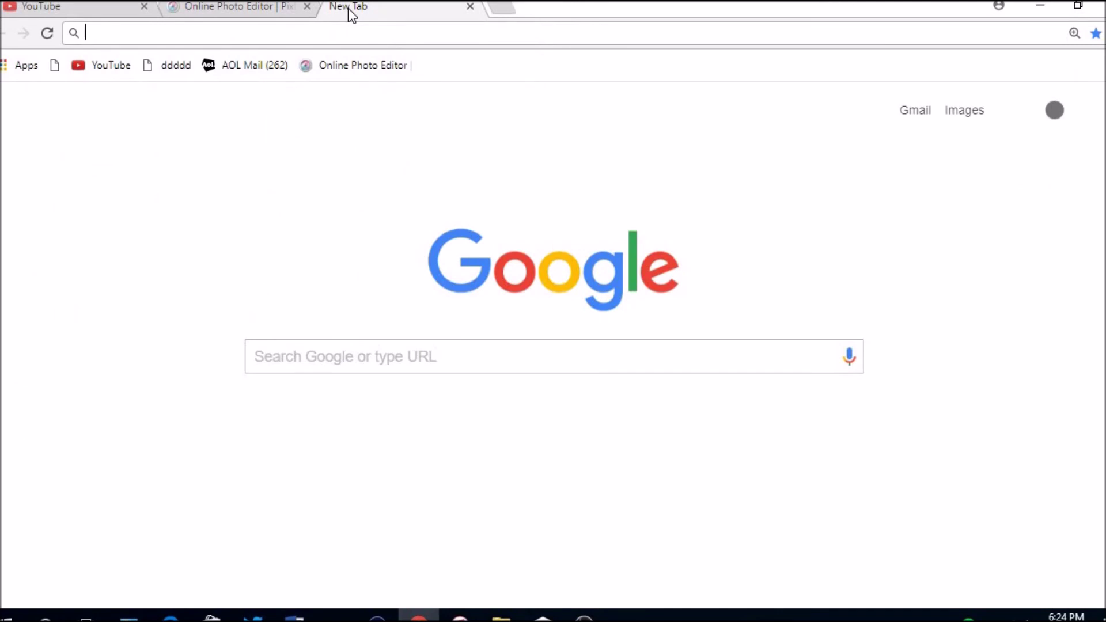
{"action": "type", "text": "icx"}
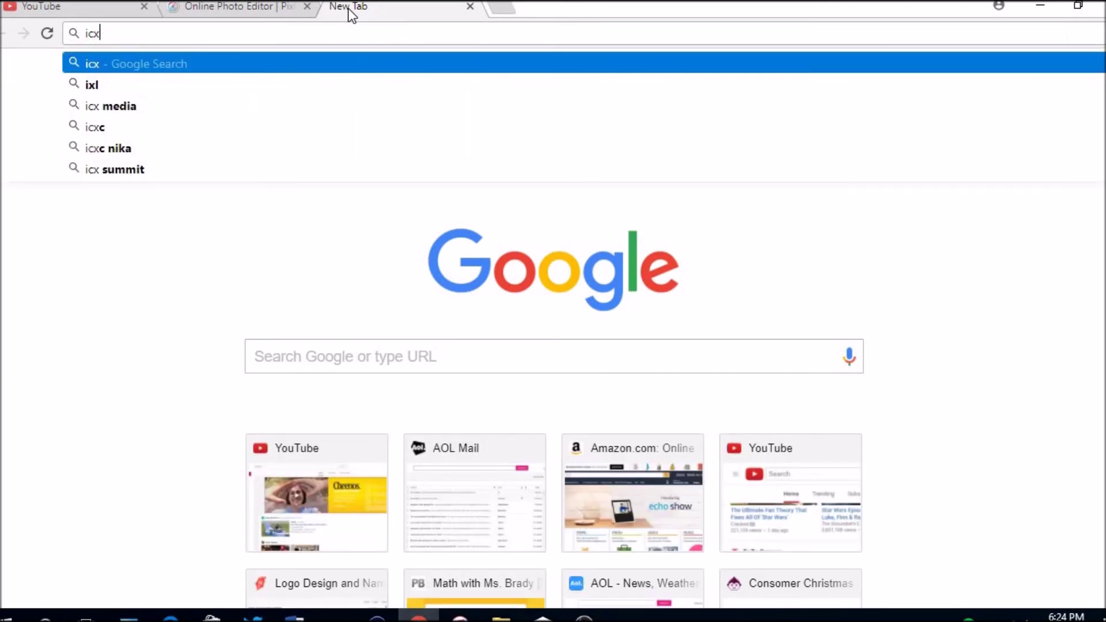
{"action": "key", "text": "BackSpace"}
{"action": "key", "text": "BackSpace"}
{"action": "key", "text": "BackSpace"}
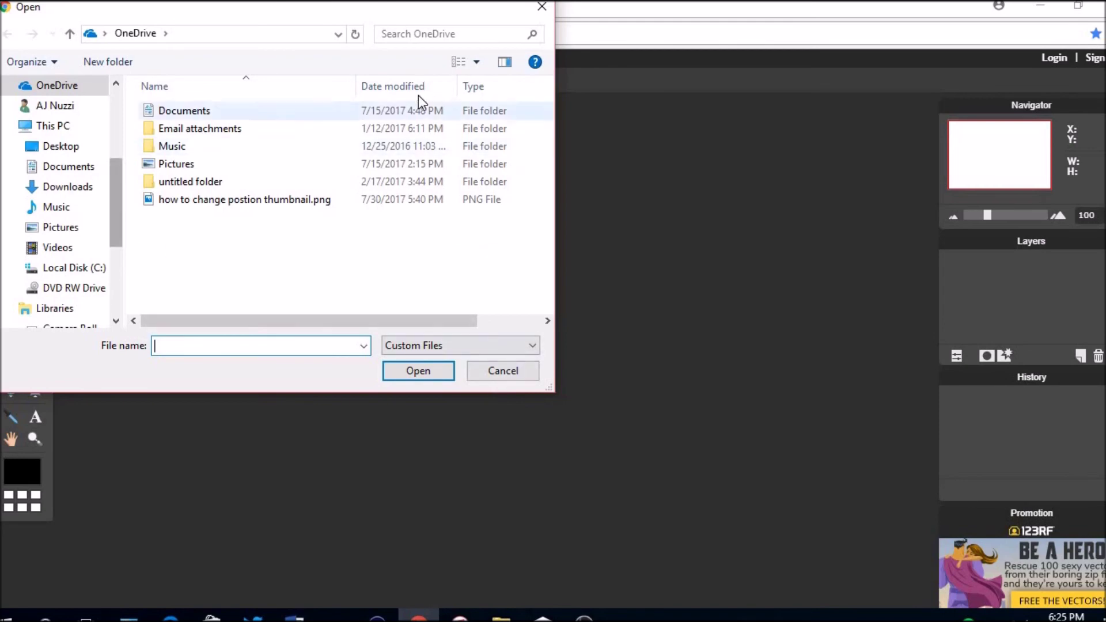
{"action": "left_click", "coordinate": [541, 7]}
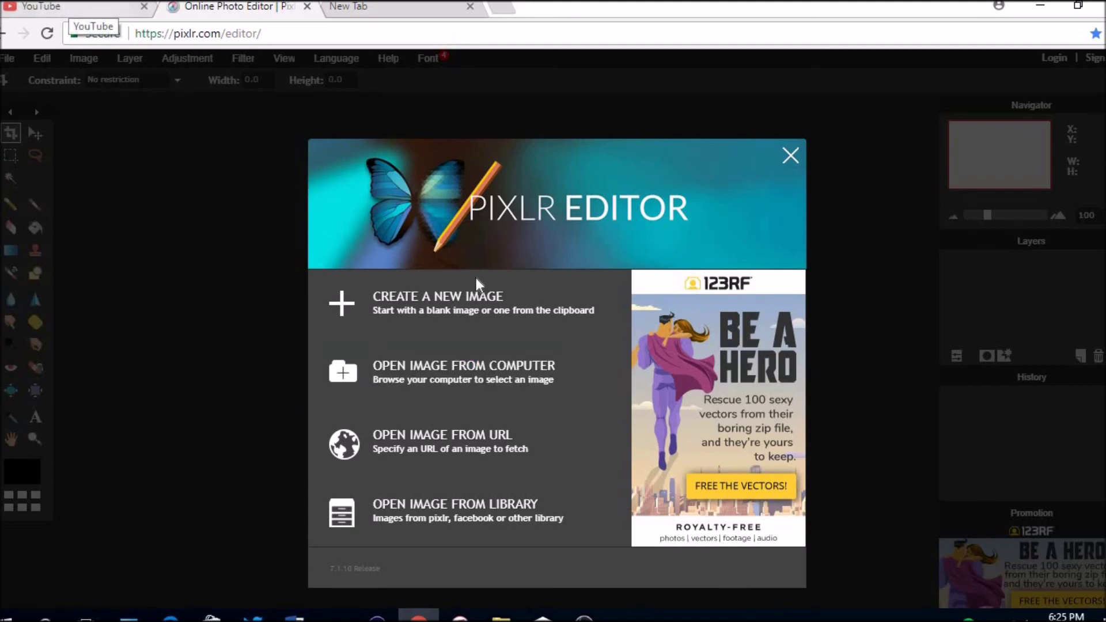
Open cool blue backgrounds.jpg from the Downloads folder and reload the editor to discard it.
{"action": "left_click", "coordinate": [465, 373]}
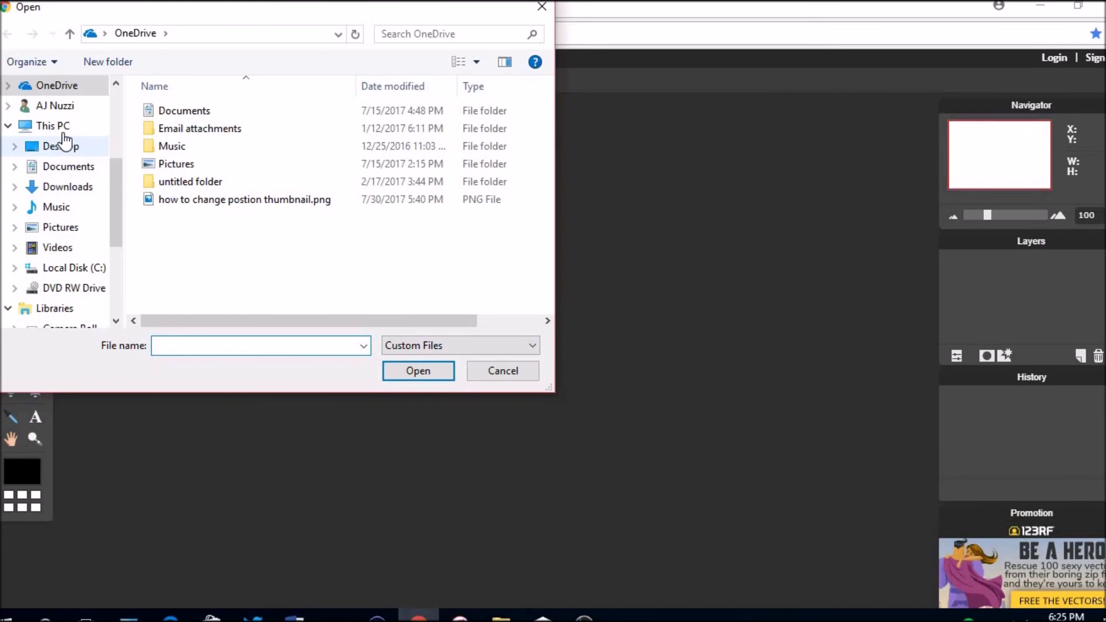
{"action": "left_click", "coordinate": [67, 189]}
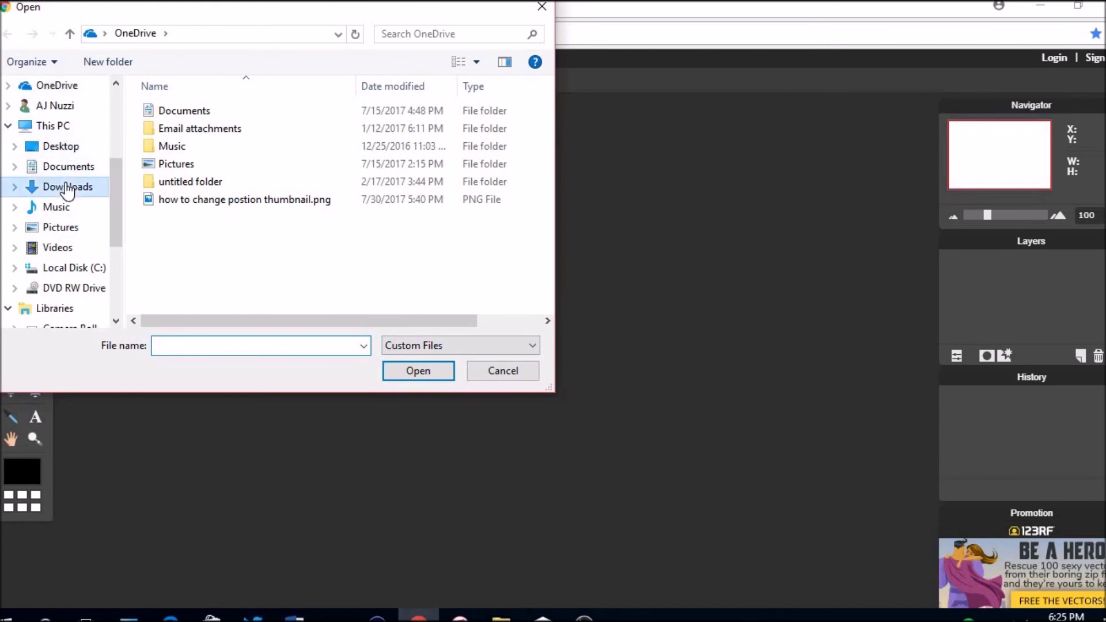
{"action": "left_click", "coordinate": [469, 243]}
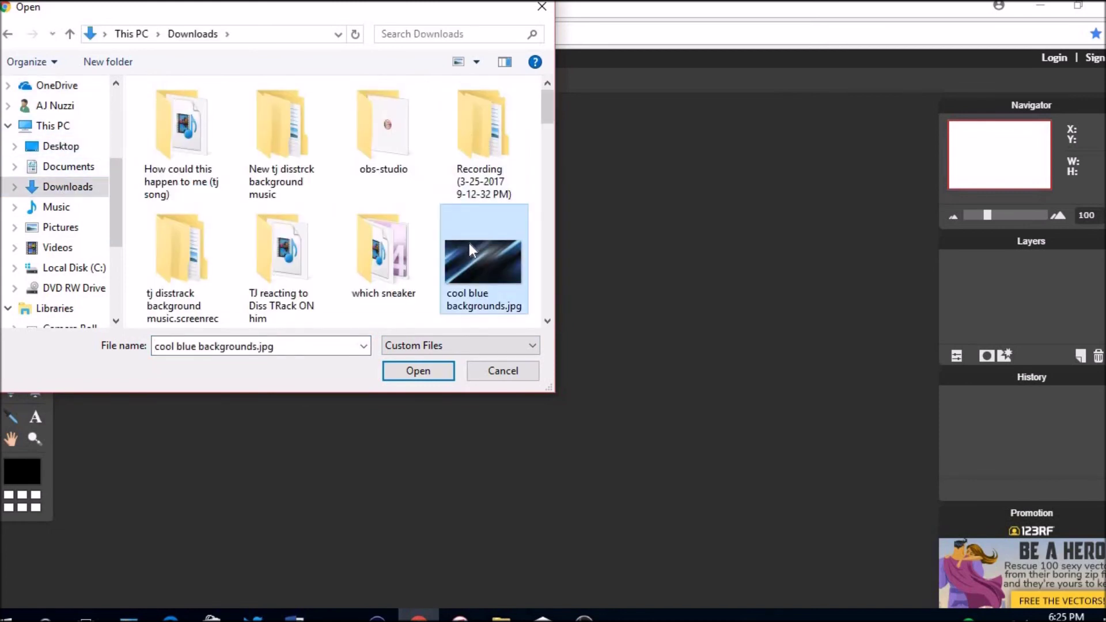
{"action": "left_click", "coordinate": [425, 372]}
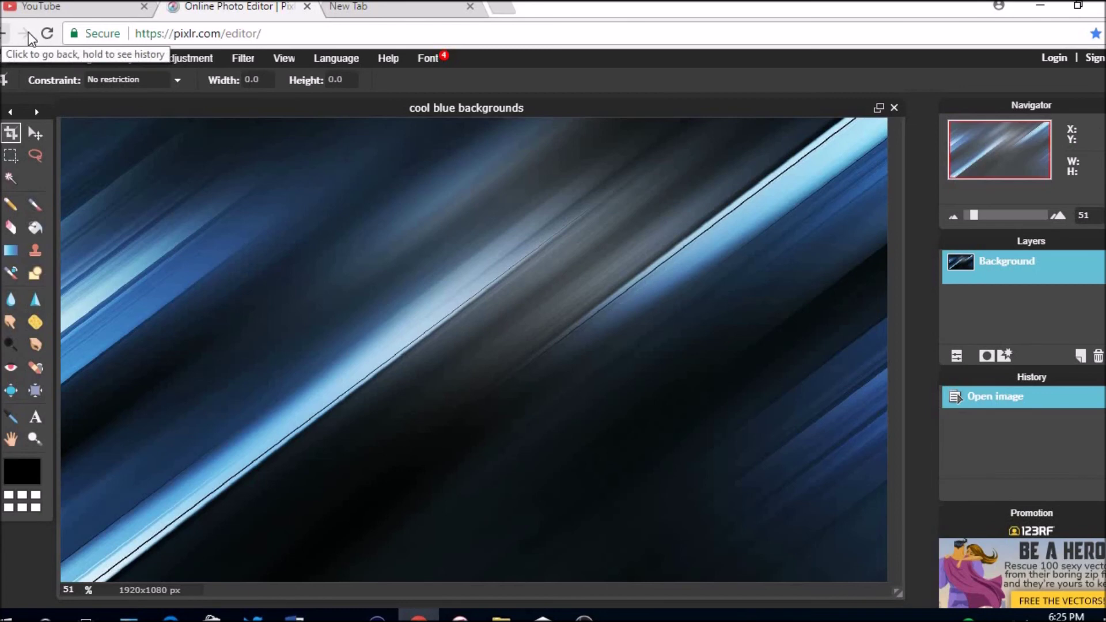
{"action": "left_click", "coordinate": [47, 33]}
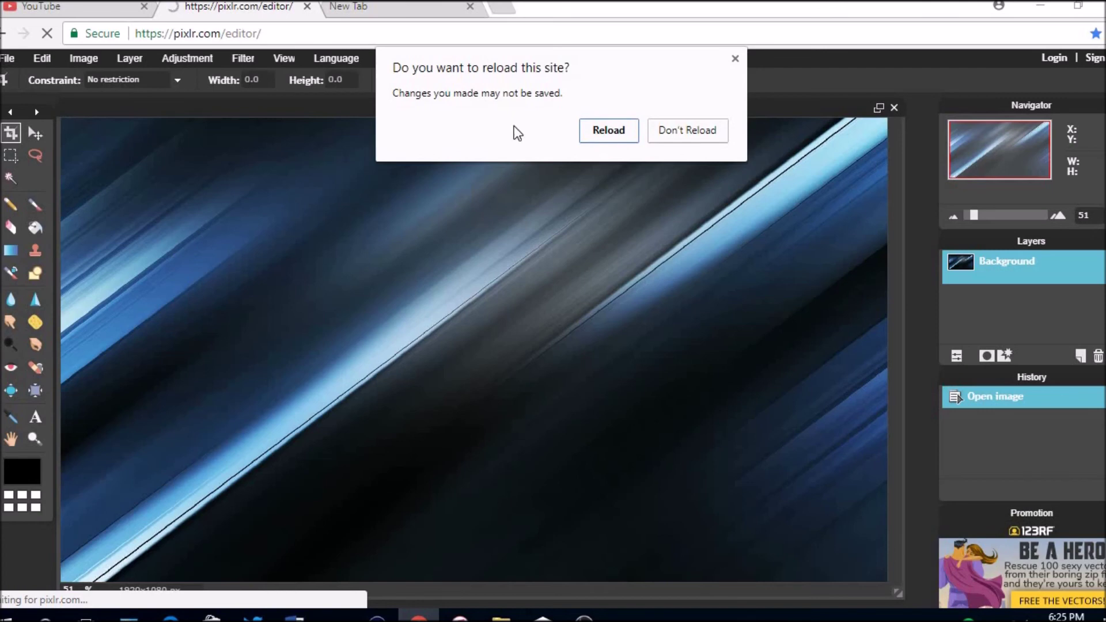
{"action": "left_click", "coordinate": [611, 135]}
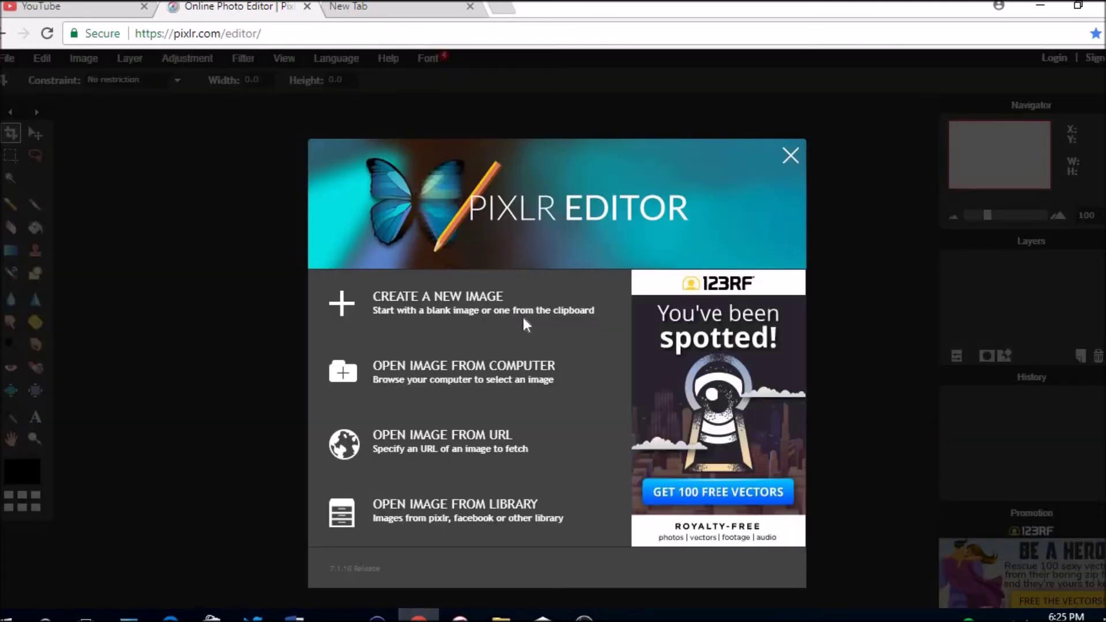
Create a new blank image with a width of 1250 and a height of 700 pixels.
{"action": "left_click", "coordinate": [481, 303]}
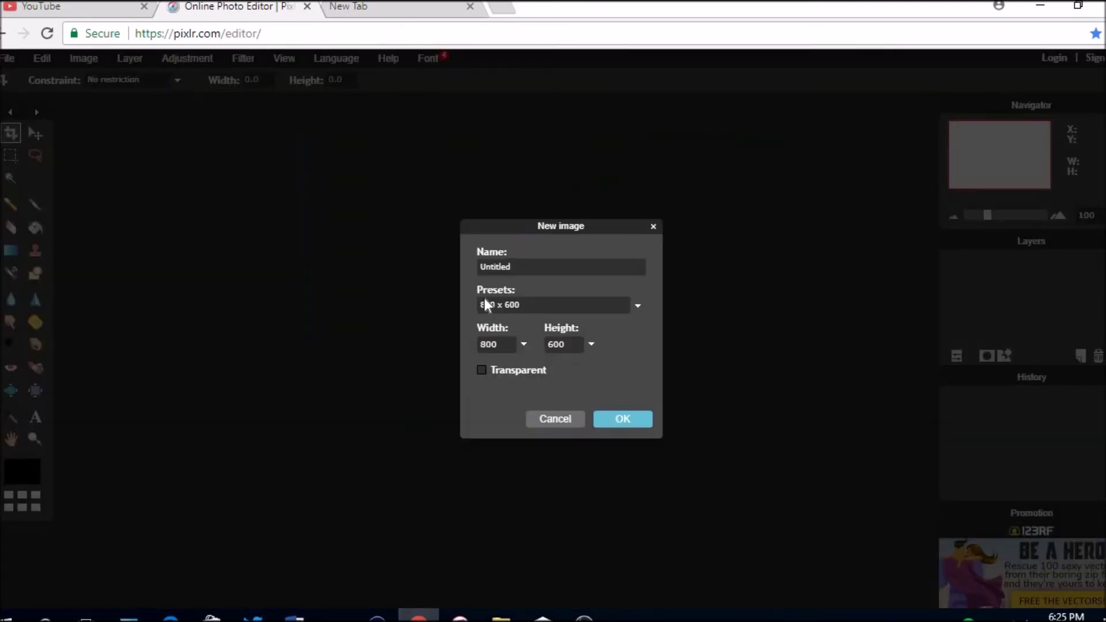
{"action": "left_click", "coordinate": [524, 346]}
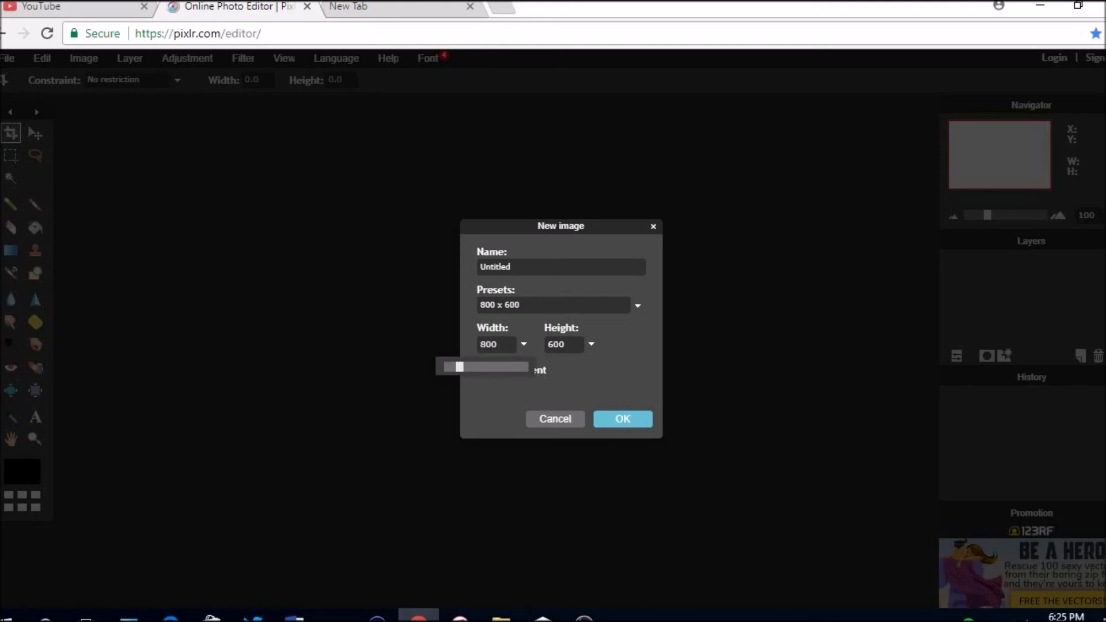
{"action": "key", "text": "BackSpace"}
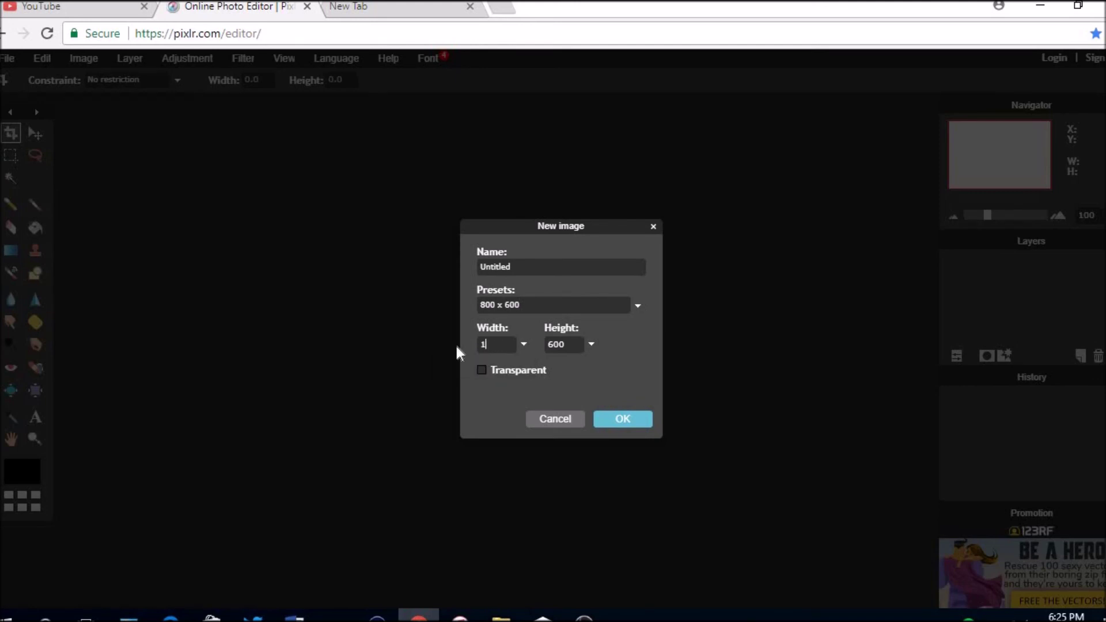
{"action": "type", "text": "1250"}
{"action": "key", "text": "Tab"}
{"action": "key", "text": "BackSpace"}
{"action": "type", "text": "700"}
{"action": "left_click", "coordinate": [637, 425]}
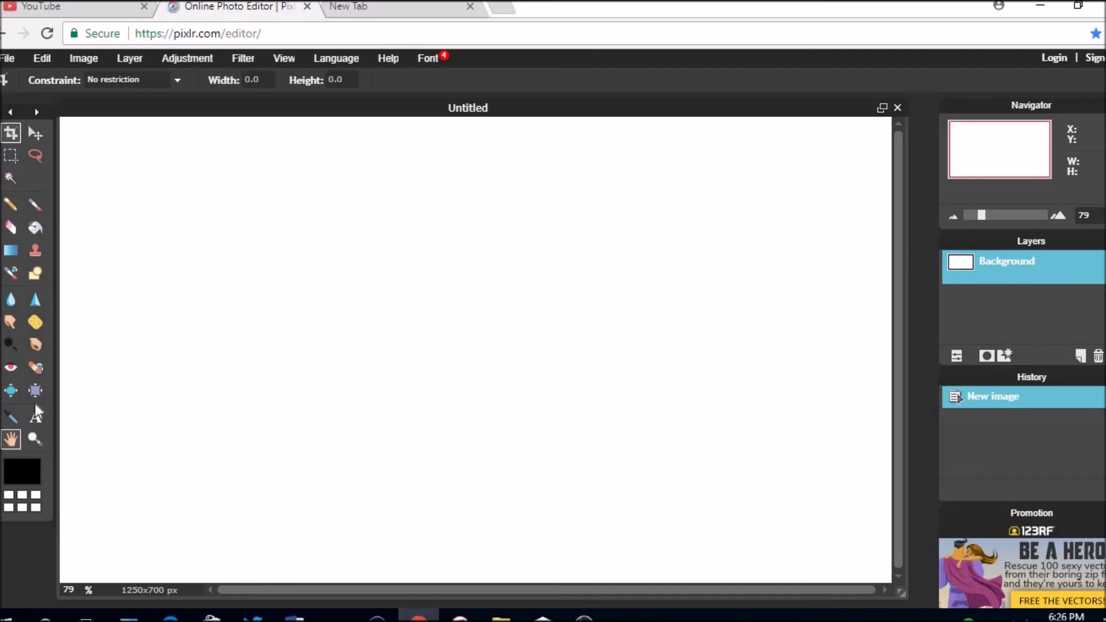
Fill the whole canvas with dark red (3b0000) using the Paint bucket tool.
{"action": "left_click", "coordinate": [34, 225]}
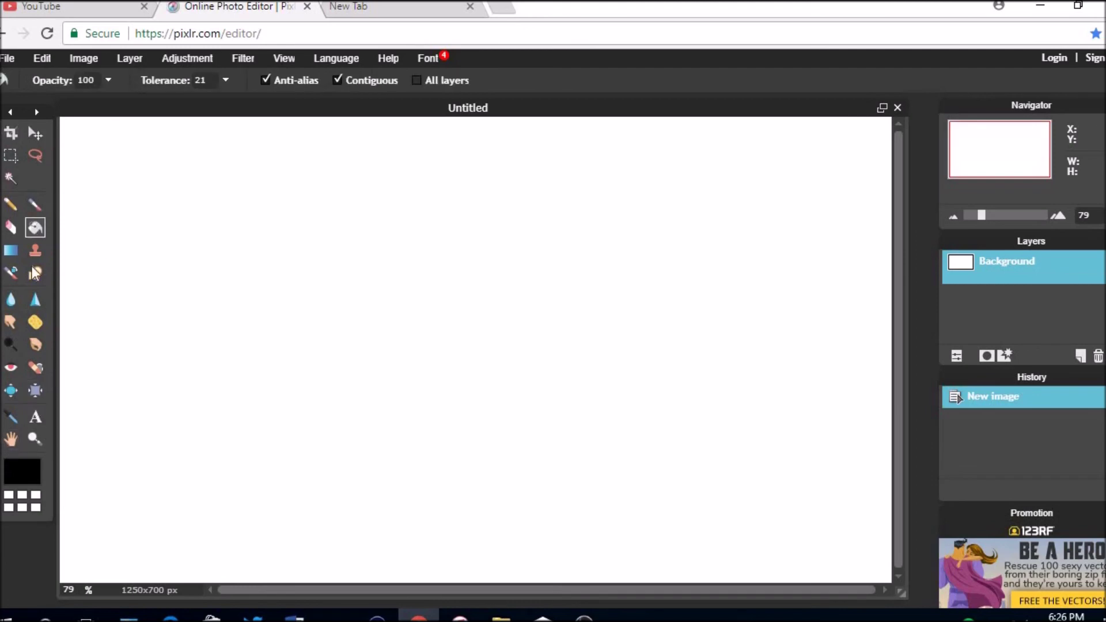
{"action": "left_click", "coordinate": [28, 474]}
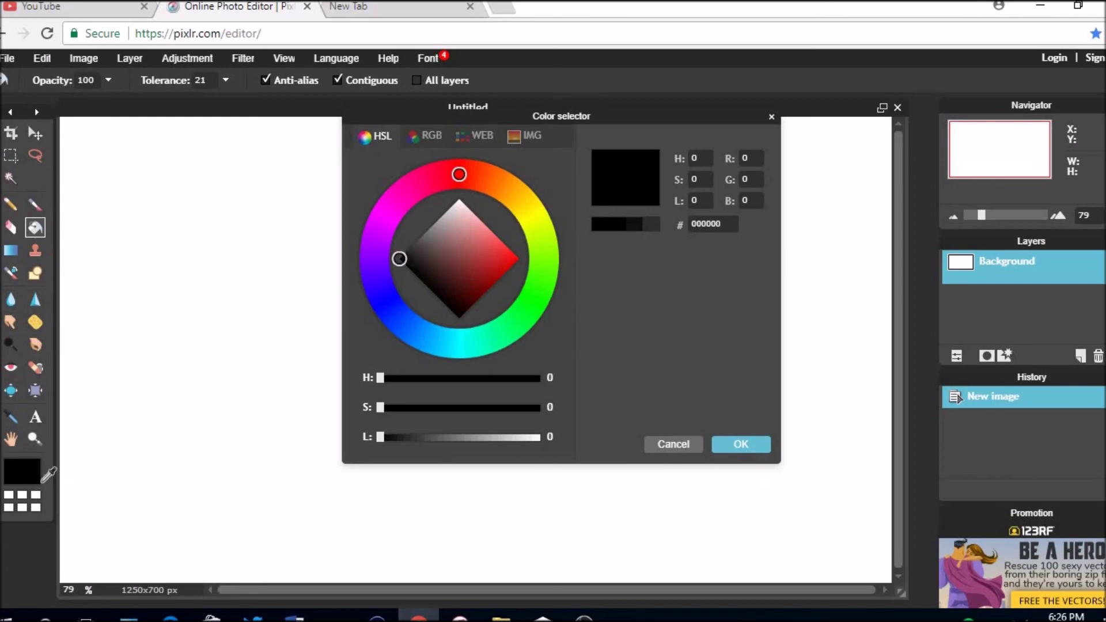
{"action": "mouse_move", "coordinate": [409, 260]}
{"action": "left_mouse_down"}
{"action": "mouse_move", "coordinate": [541, 267]}
{"action": "mouse_move", "coordinate": [530, 300]}
{"action": "mouse_move", "coordinate": [487, 301]}
{"action": "mouse_move", "coordinate": [507, 345]}
{"action": "left_mouse_up"}
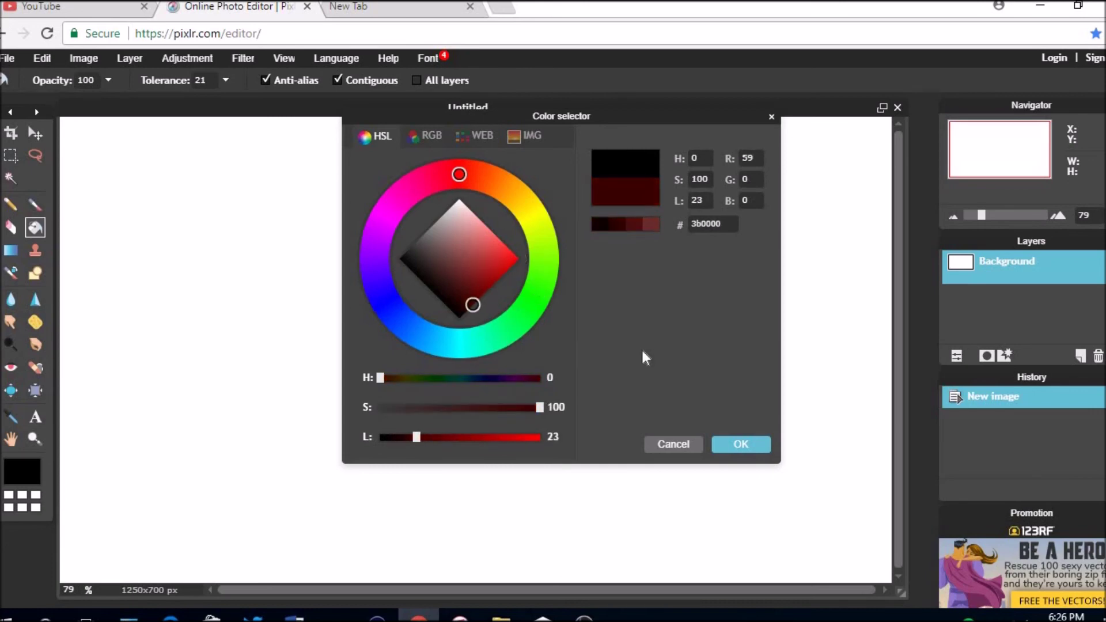
{"action": "left_click", "coordinate": [741, 446]}
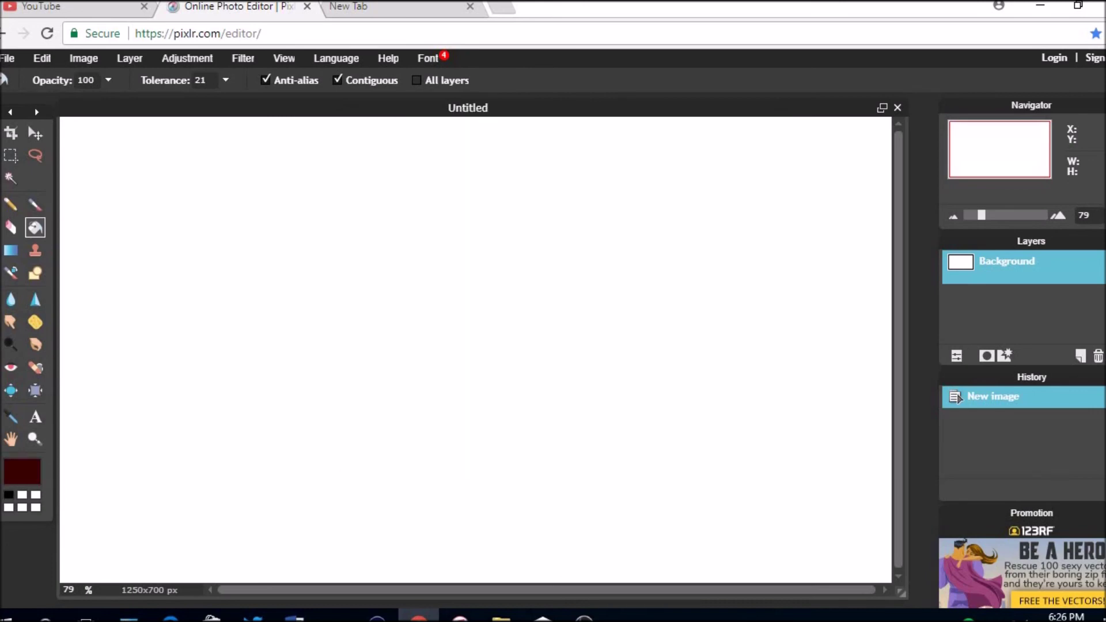
{"action": "left_click", "coordinate": [293, 271]}
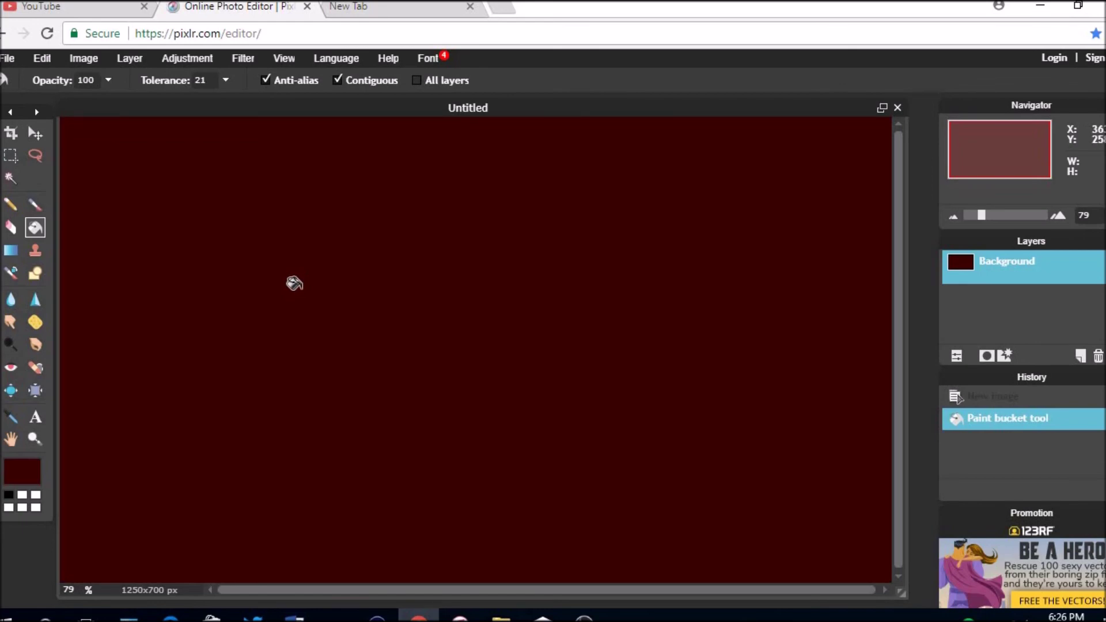
Search Google Images for "fifa17" in the other browser tab.
{"action": "left_click", "coordinate": [401, 9]}
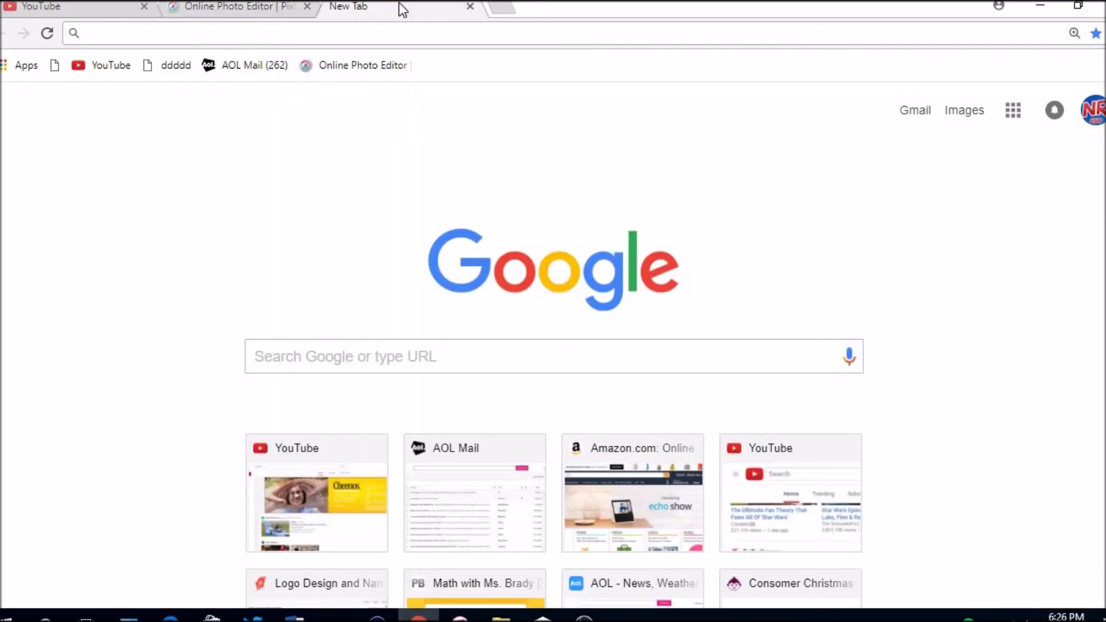
{"action": "type", "text": "fifa"}
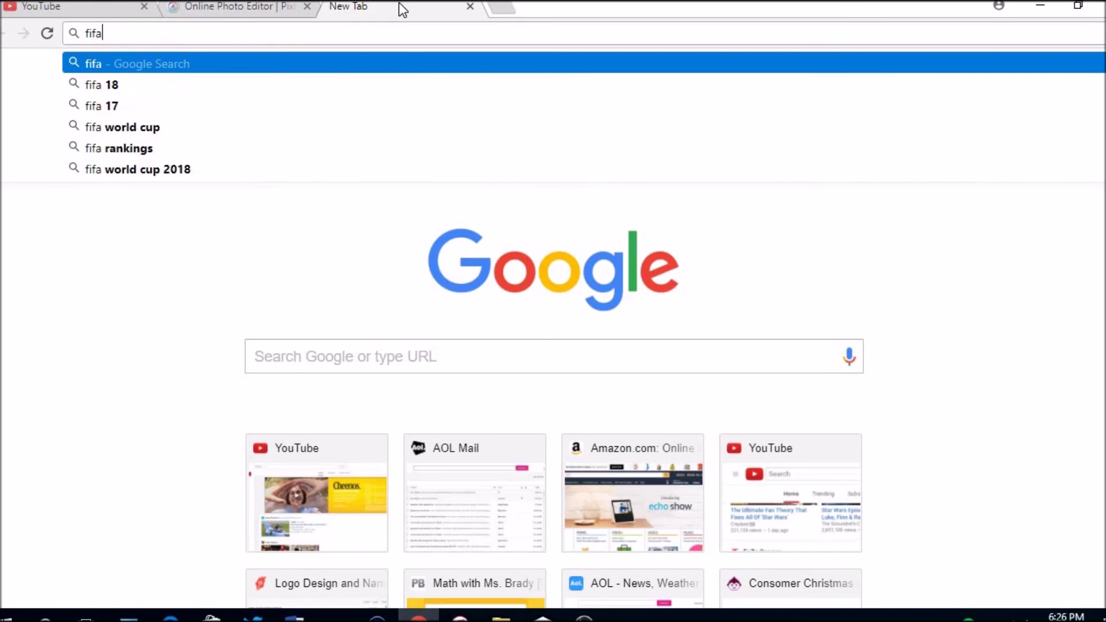
{"action": "left_click", "coordinate": [174, 122]}
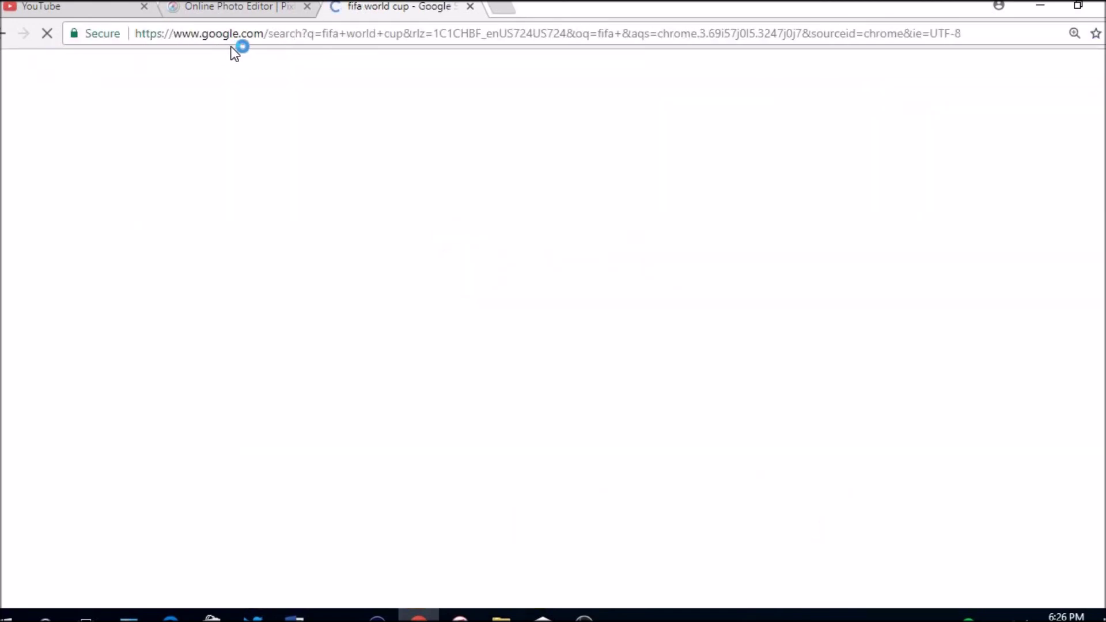
{"action": "left_click_drag", "start_coordinate": [243, 82], "coordinate": [162, 87]}
{"action": "key", "text": "BackSpace"}
{"action": "type", "text": "17"}
{"action": "key", "text": "Return"}
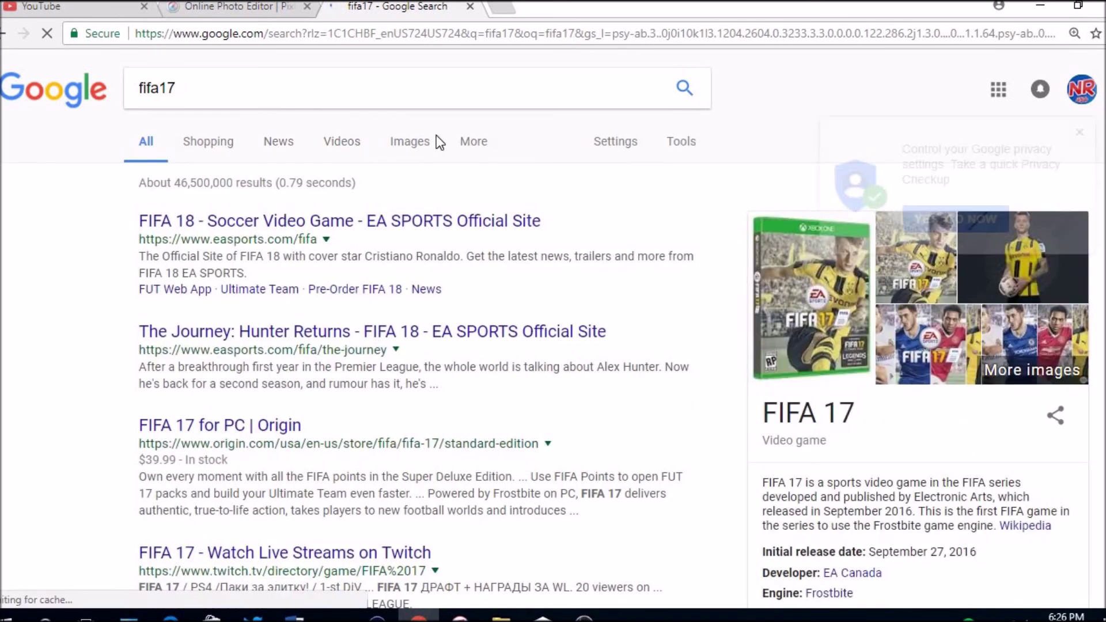
{"action": "left_click", "coordinate": [435, 144]}
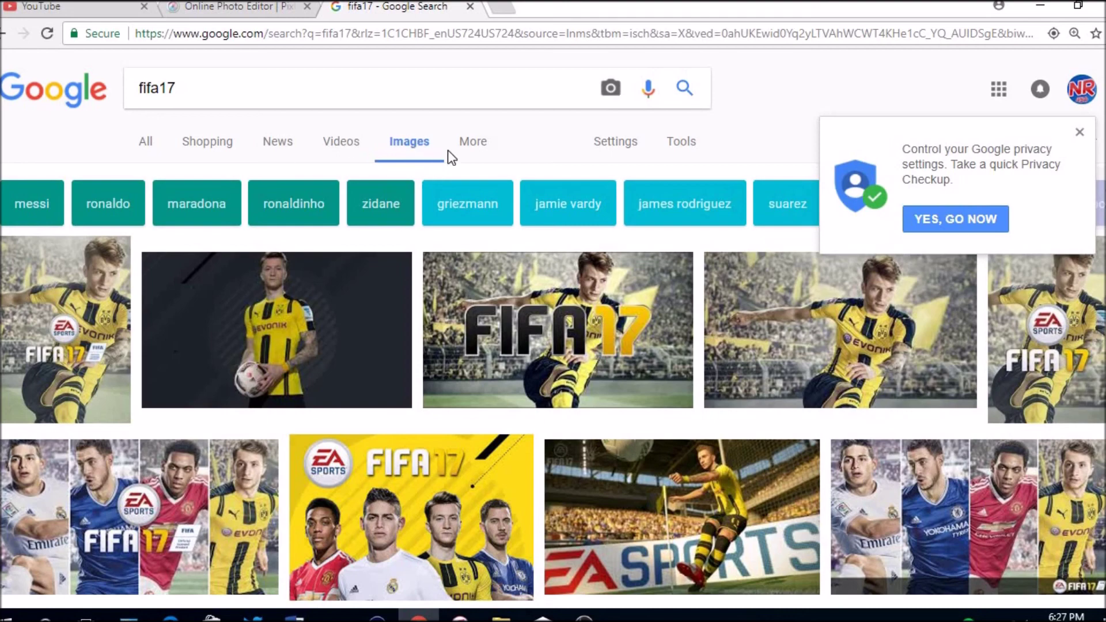
Save the 800 × 450 FIFA 17 picture with the black and gold logo to Downloads as "fifa for thumbnail".
{"action": "left_click", "coordinate": [583, 330]}
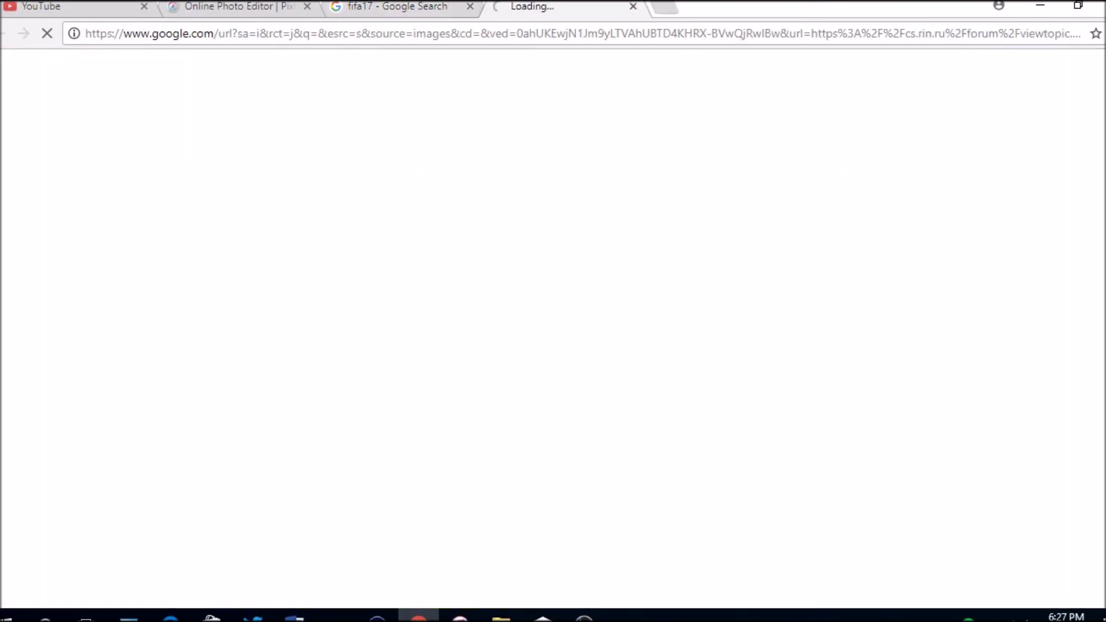
{"action": "left_click", "coordinate": [634, 6]}
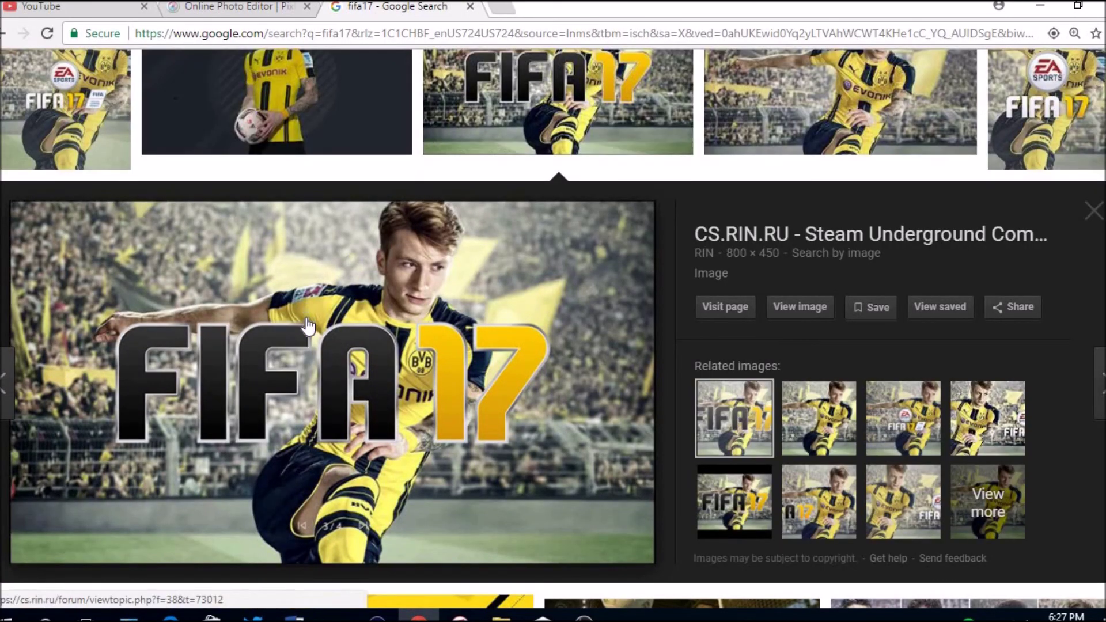
{"action": "right_click", "coordinate": [363, 309]}
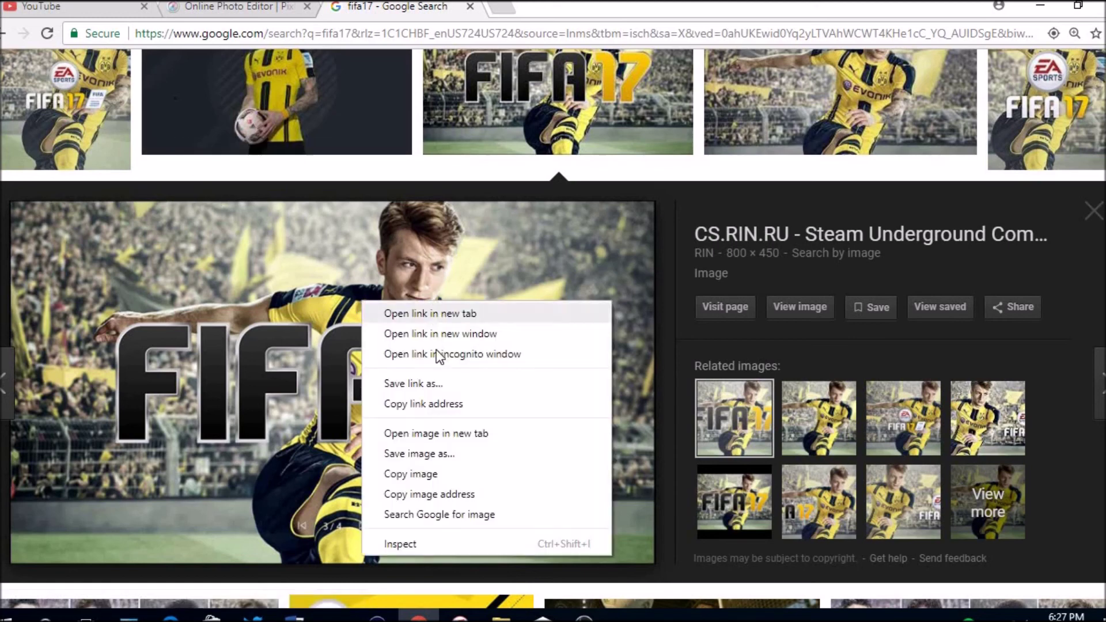
{"action": "left_click", "coordinate": [433, 453]}
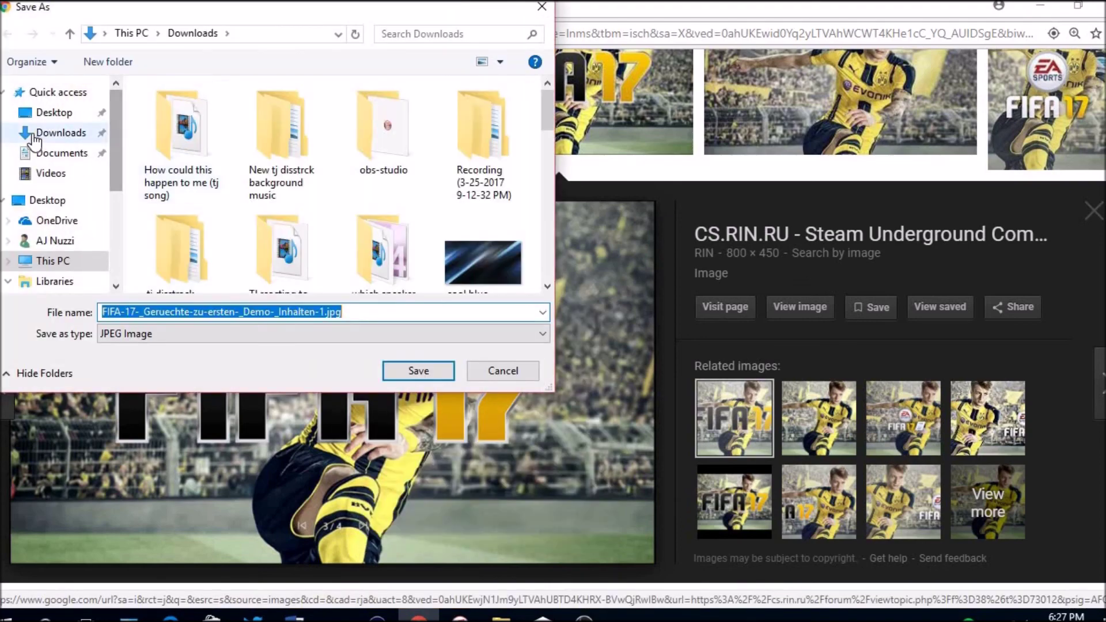
{"action": "left_click", "coordinate": [61, 133]}
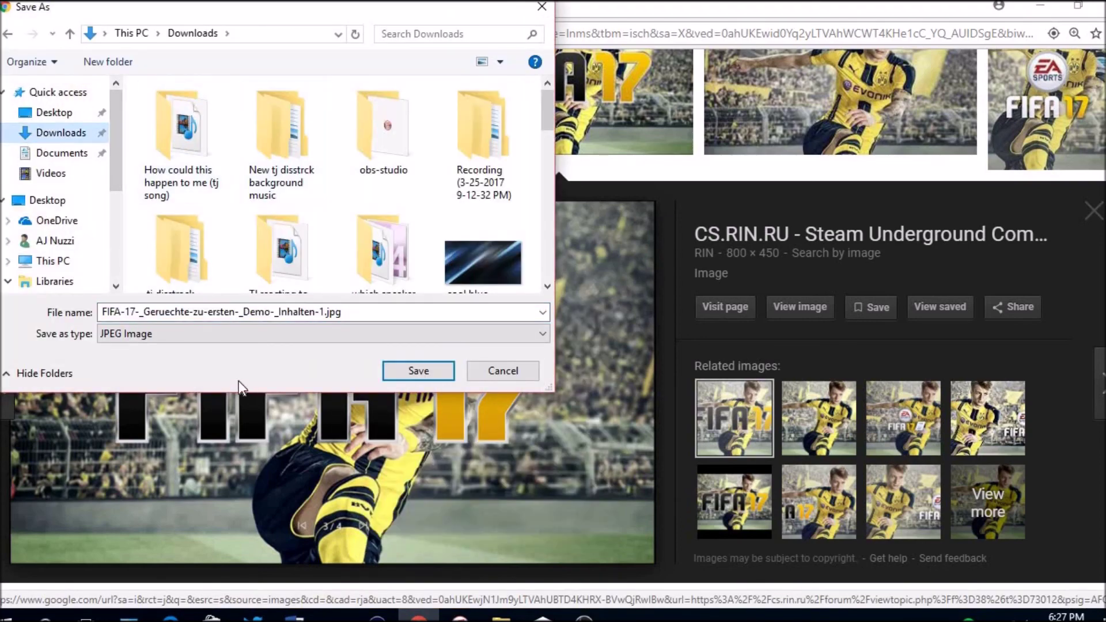
{"action": "left_click", "coordinate": [303, 311]}
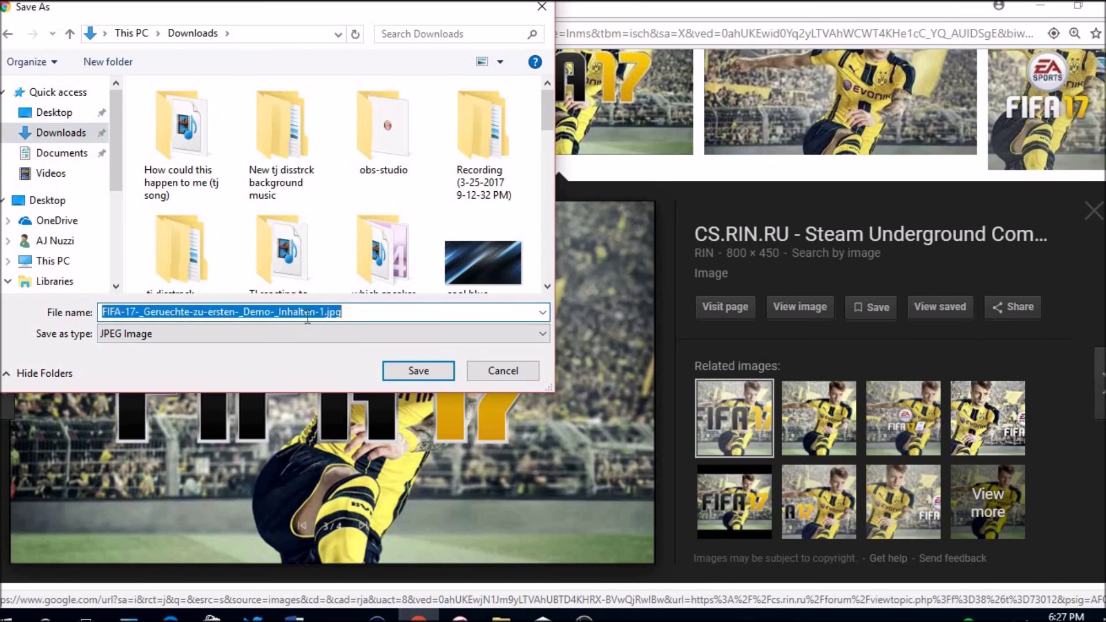
{"action": "left_click", "coordinate": [56, 132]}
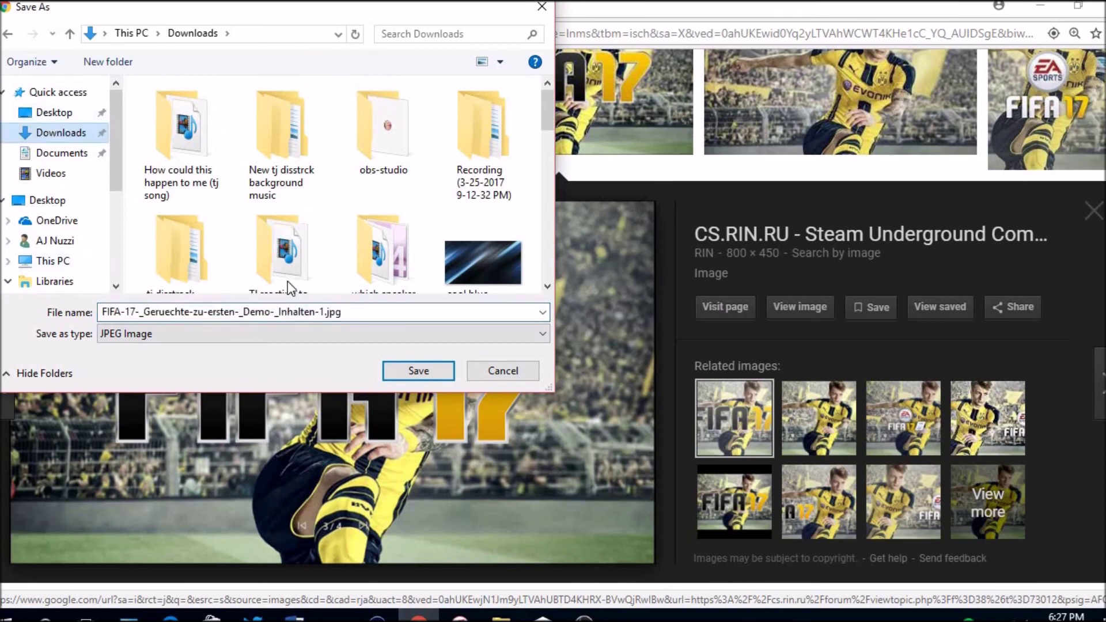
{"action": "left_click", "coordinate": [320, 317]}
{"action": "type", "text": "fifa for thum"}
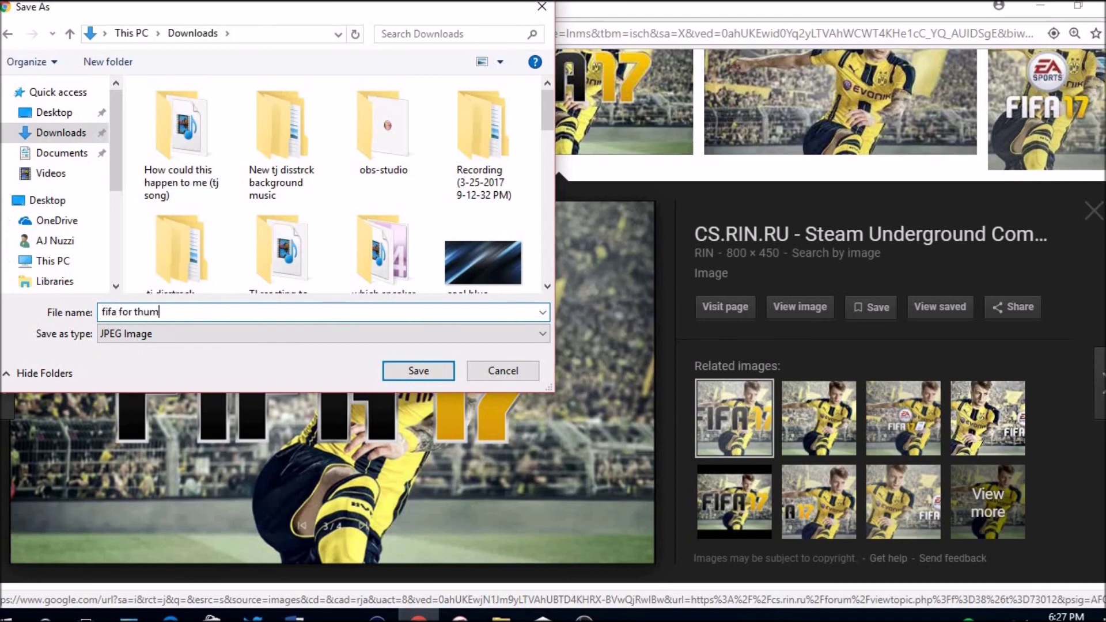
{"action": "type", "text": "bna"}
{"action": "key", "text": "Tab"}
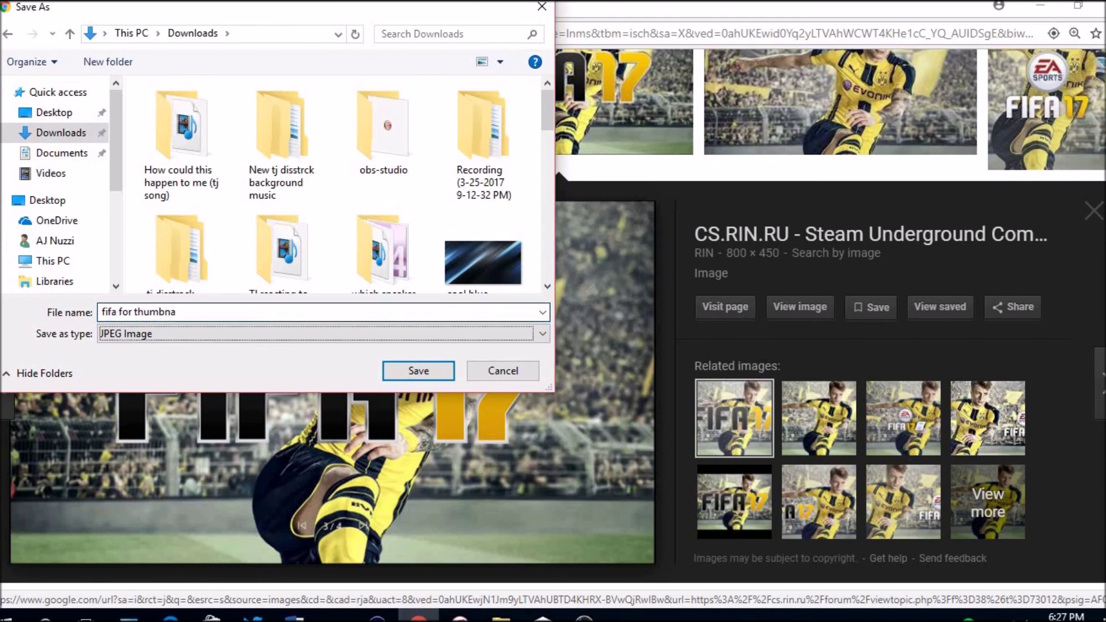
{"action": "key", "text": "shift+Tab"}
{"action": "left_click", "coordinate": [365, 312]}
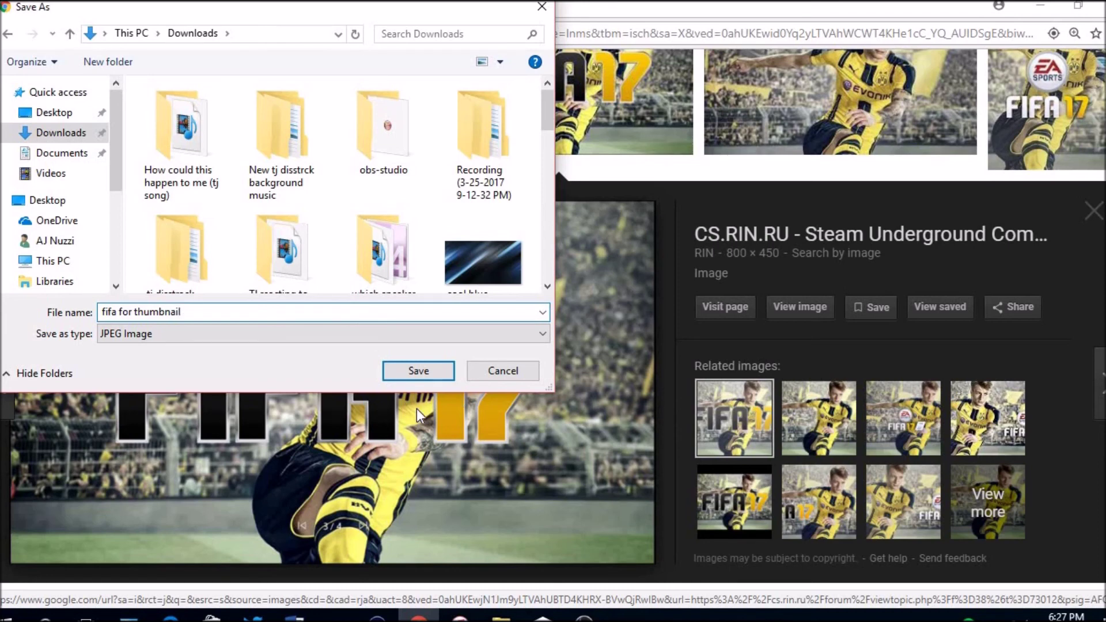
{"action": "left_click", "coordinate": [432, 370]}
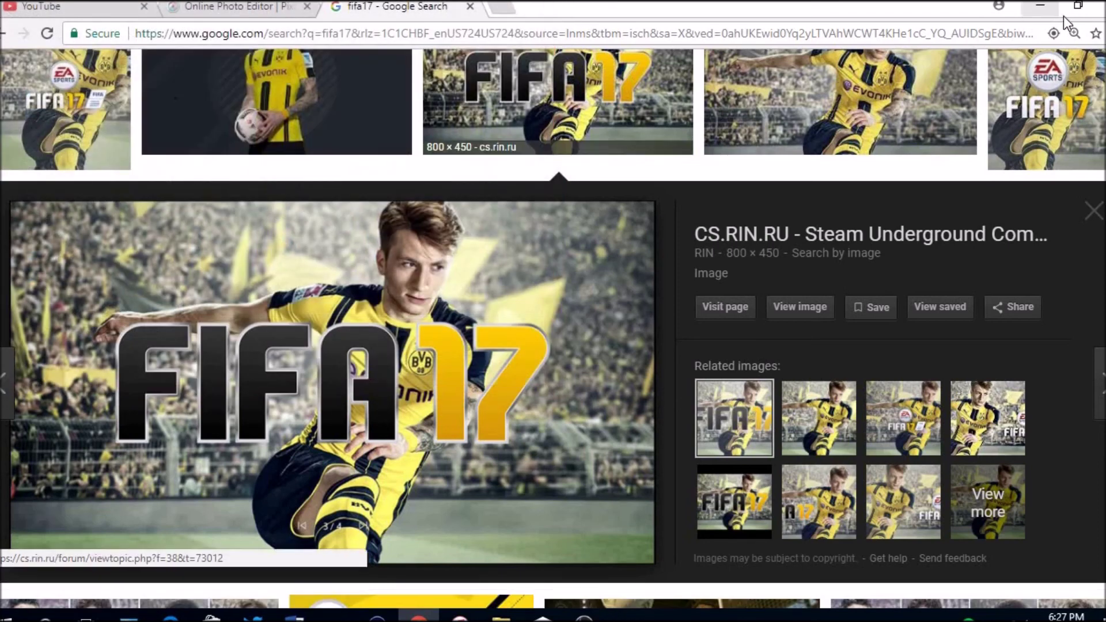
Move the "Bucket for old youtube videos" icon to the empty area of the desktop and return to the browser.
{"action": "left_click", "coordinate": [1045, 5]}
{"action": "left_click_drag", "start_coordinate": [23, 35], "coordinate": [843, 38]}
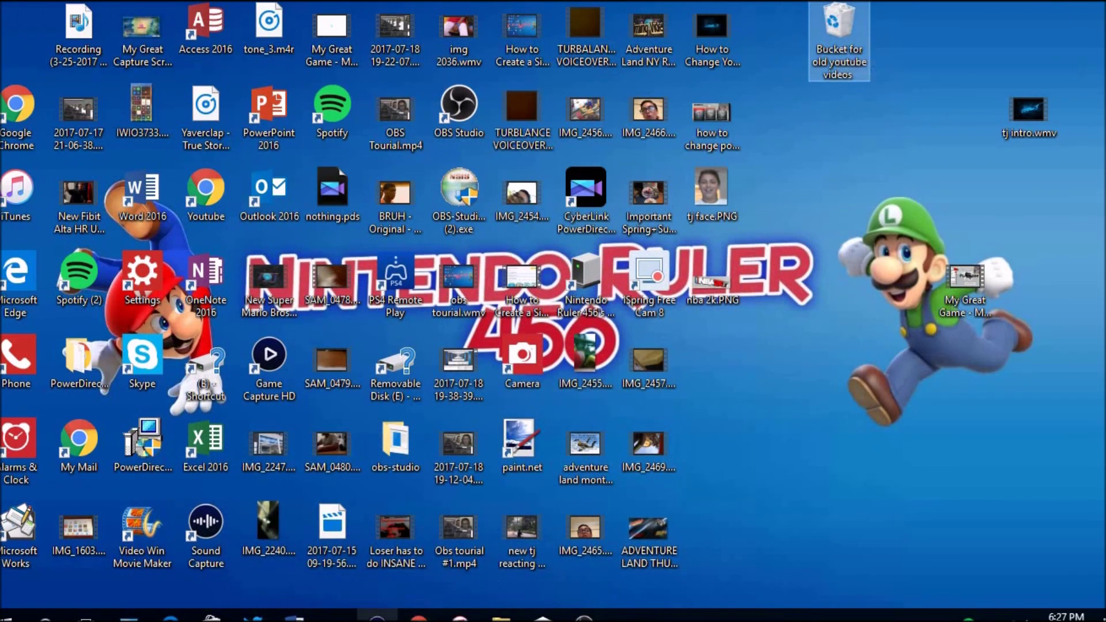
{"action": "left_click", "coordinate": [419, 615]}
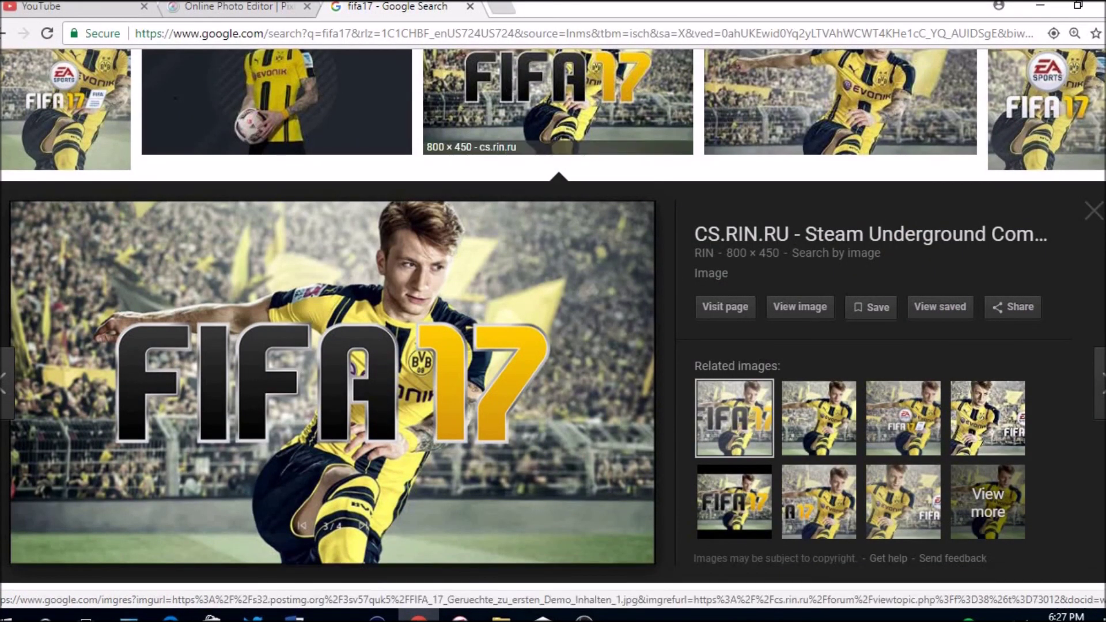
Close the image search page and open fifa for thumbnail.jpg from Downloads in the Pixlr editor.
{"action": "left_click", "coordinate": [470, 6]}
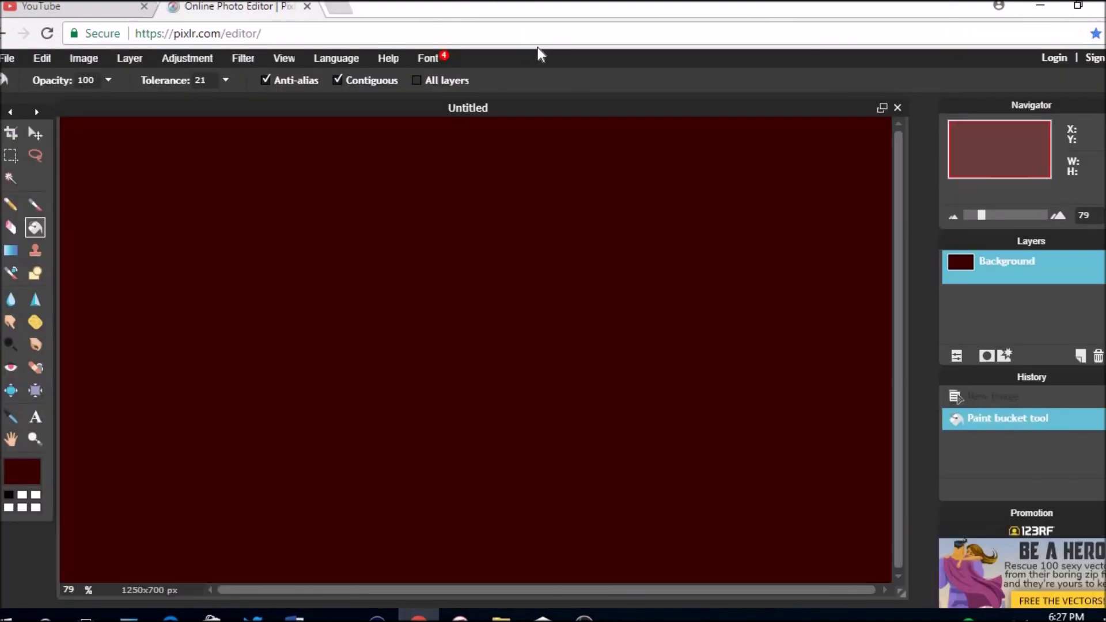
{"action": "left_click", "coordinate": [5, 63]}
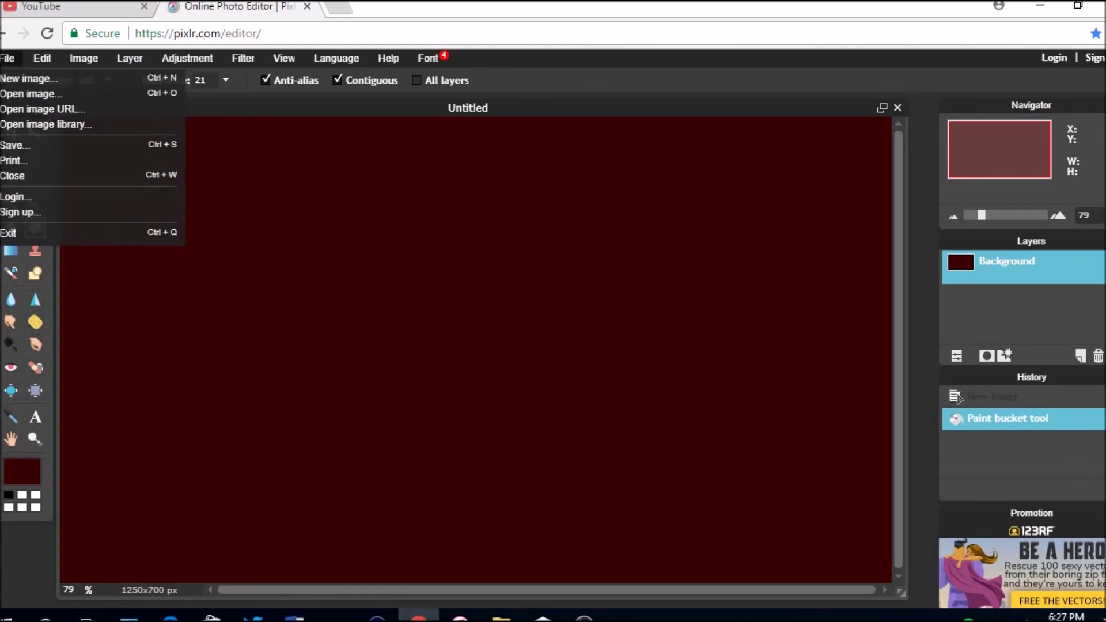
{"action": "left_click", "coordinate": [10, 93]}
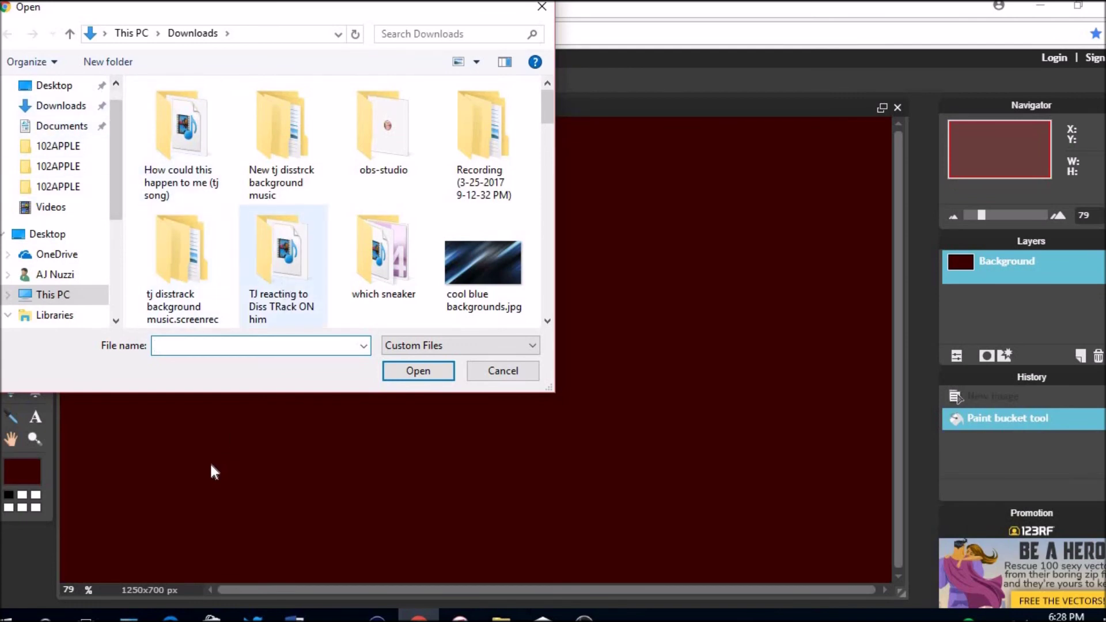
{"action": "type", "text": "fif"}
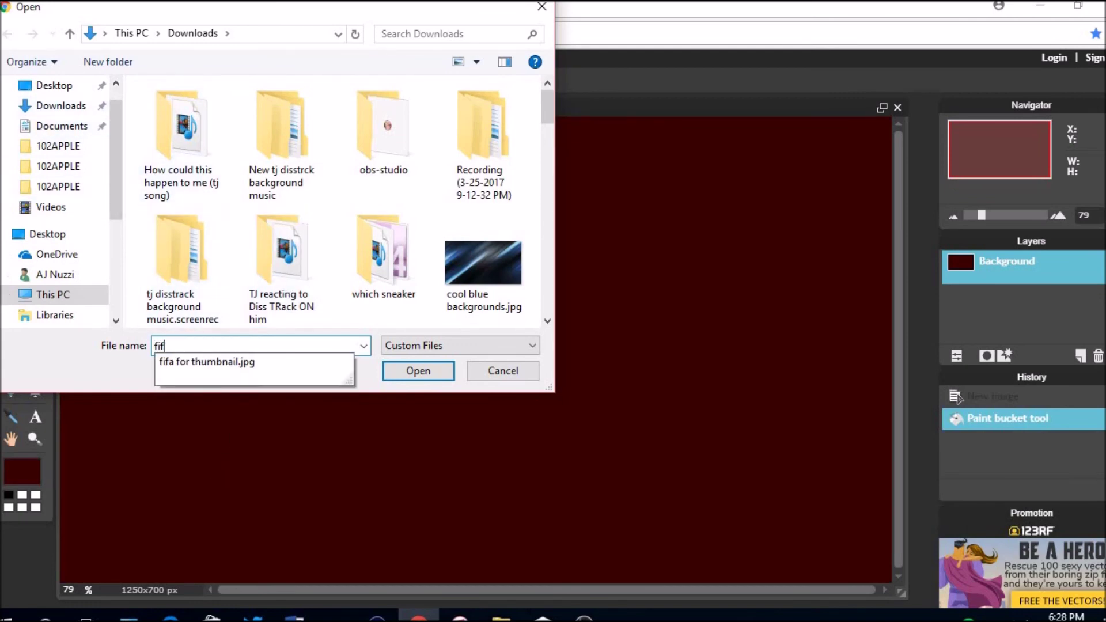
{"action": "left_click", "coordinate": [246, 358]}
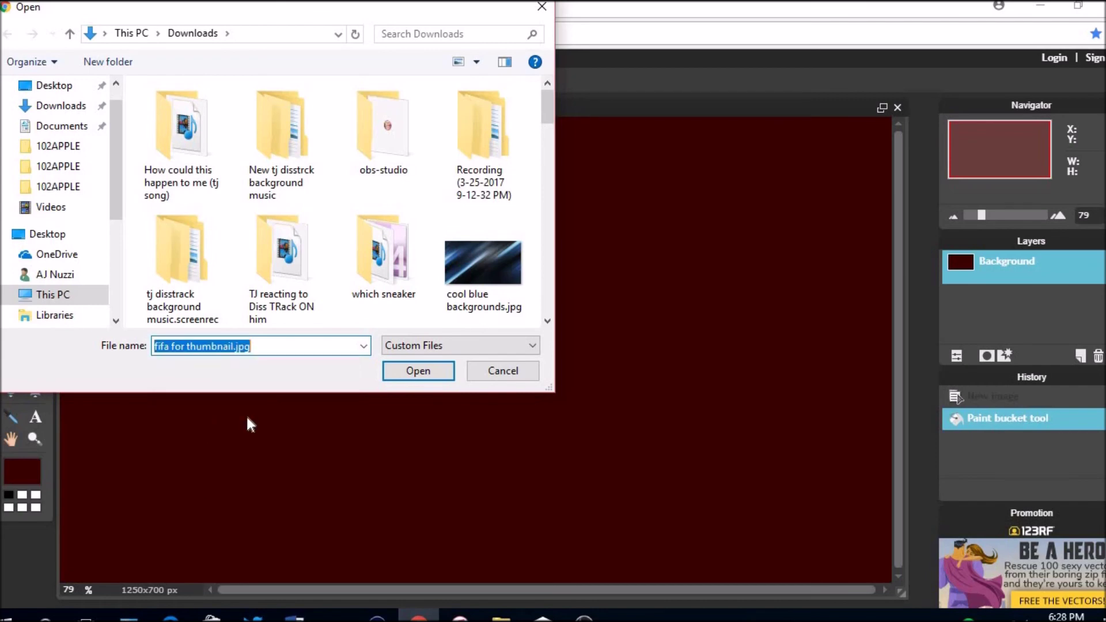
{"action": "left_click", "coordinate": [417, 371]}
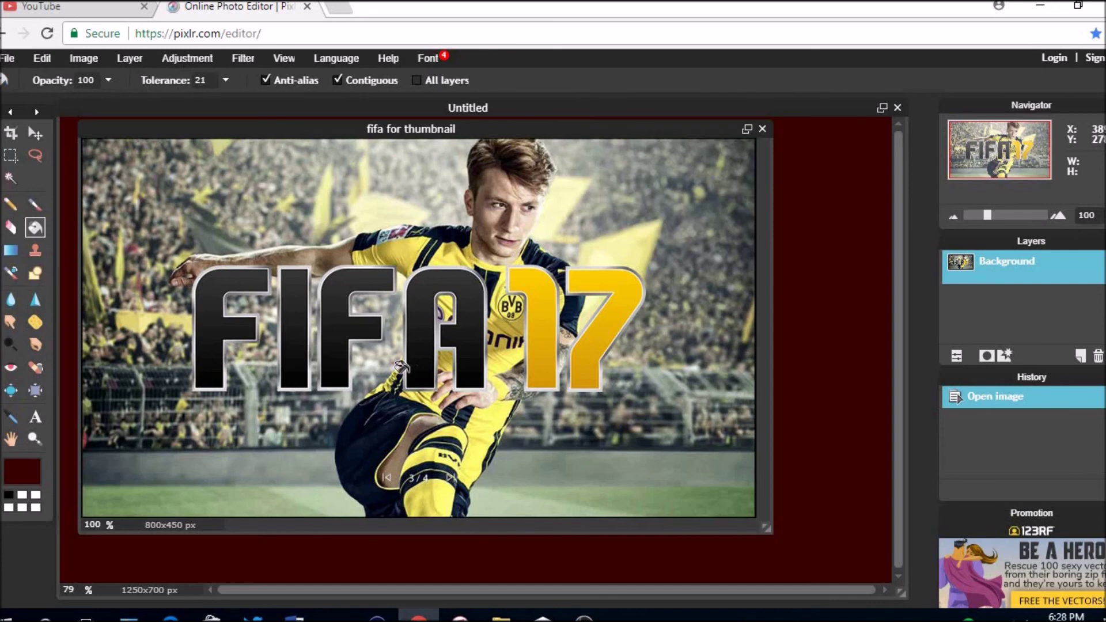
Try selecting the whole fifa for thumbnail picture.
{"action": "key", "text": "alt"}
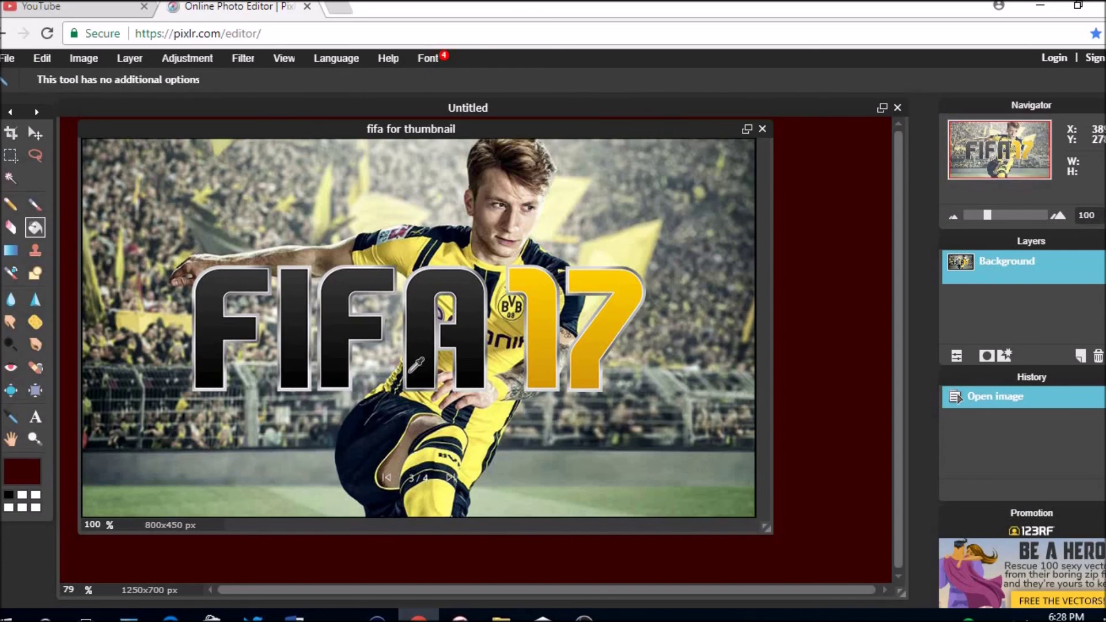
{"action": "key", "text": "ctrl+a"}
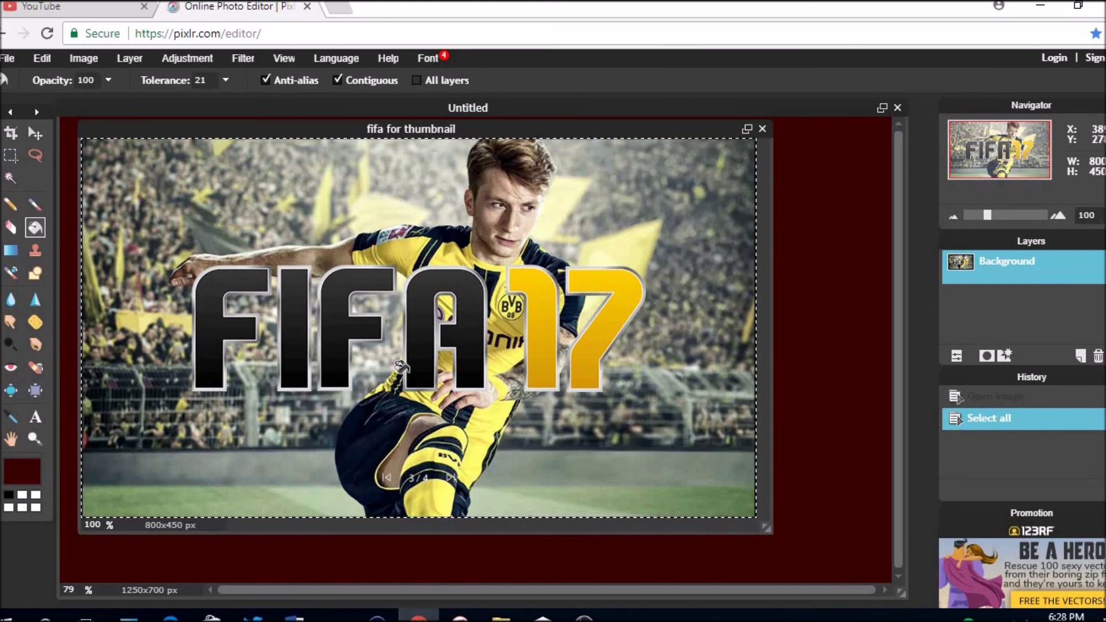
{"action": "key", "text": "alt"}
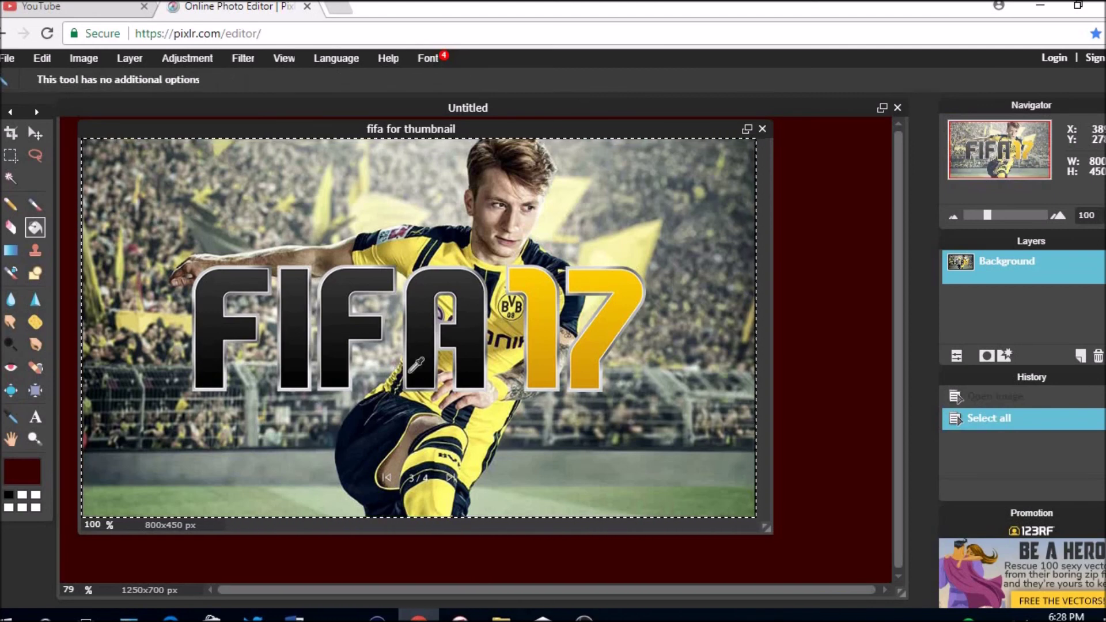
{"action": "key", "text": "ctrl+a"}
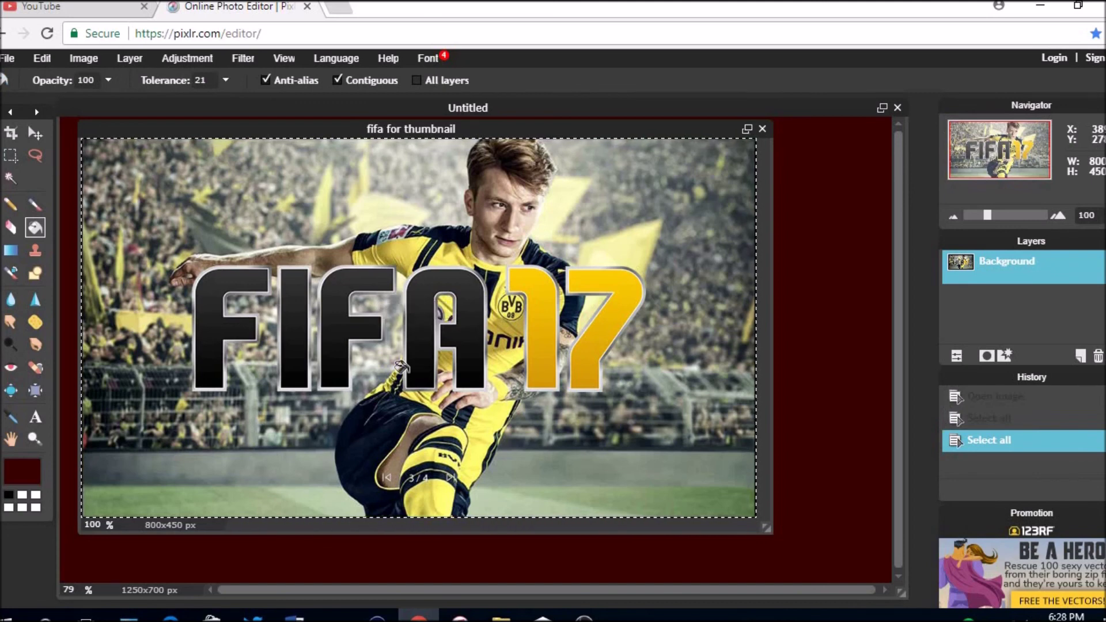
{"action": "key", "text": "alt"}
{"action": "right_click", "coordinate": [412, 324]}
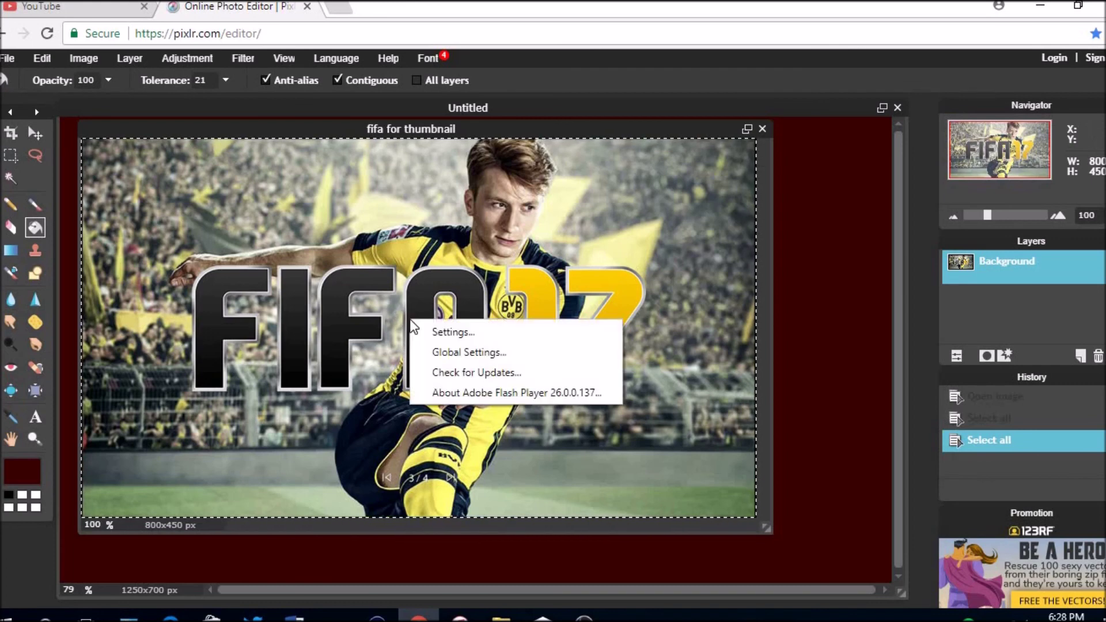
{"action": "left_click", "coordinate": [165, 565]}
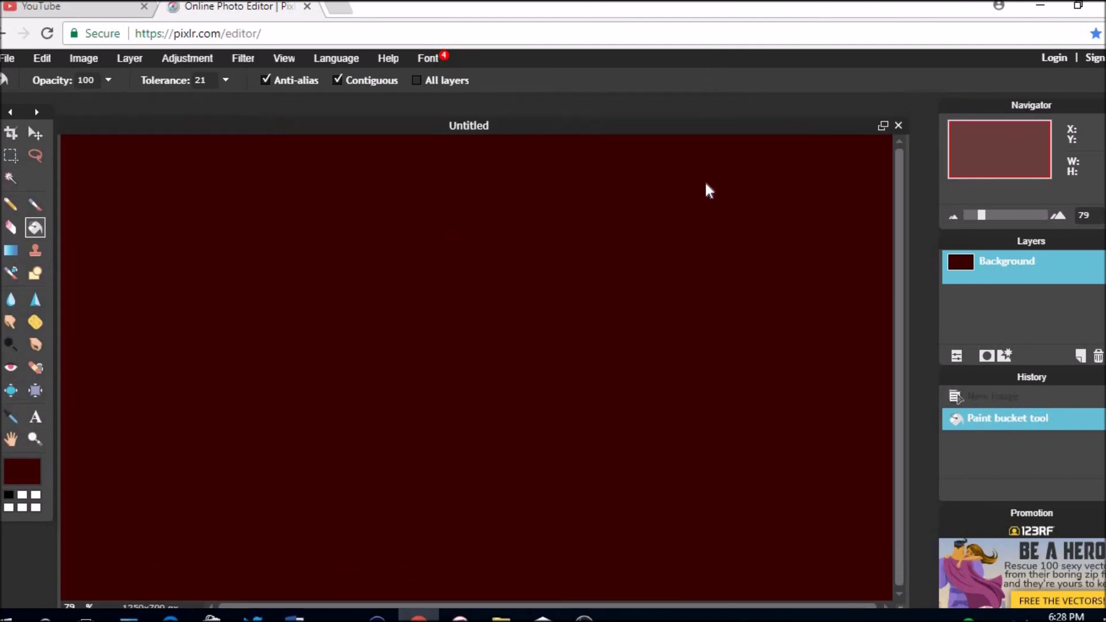
Select the entire fifa for thumbnail picture and copy it.
{"action": "mouse_move", "coordinate": [691, 132]}
{"action": "left_mouse_down"}
{"action": "mouse_move", "coordinate": [690, 169]}
{"action": "mouse_move", "coordinate": [706, 143]}
{"action": "left_mouse_up"}
{"action": "key", "text": "ctrl+a"}
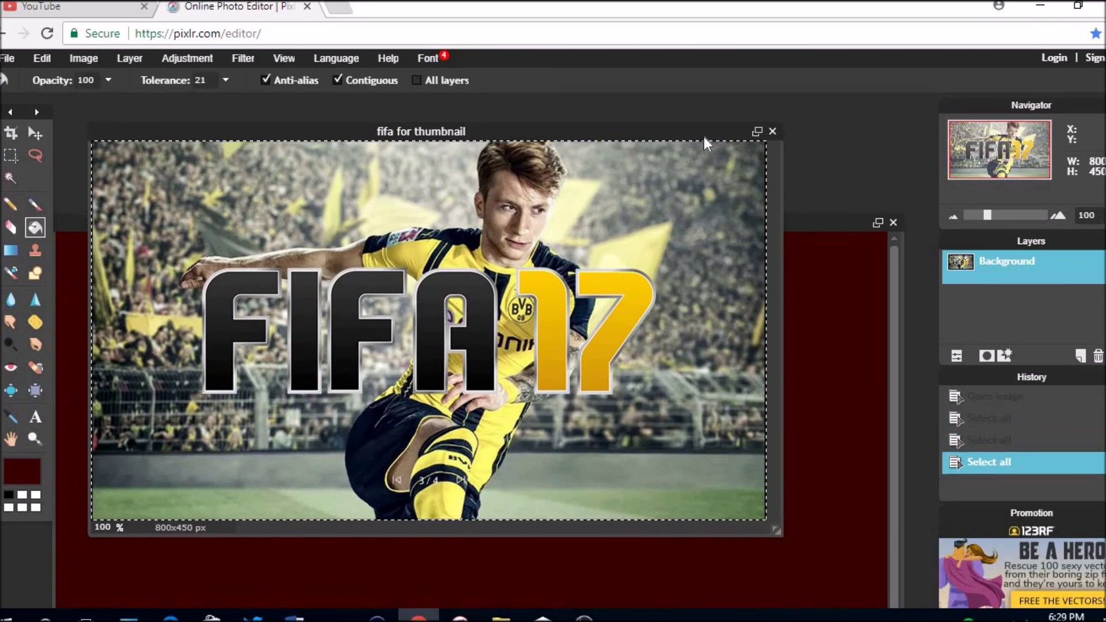
{"action": "key", "text": "ctrl+c"}
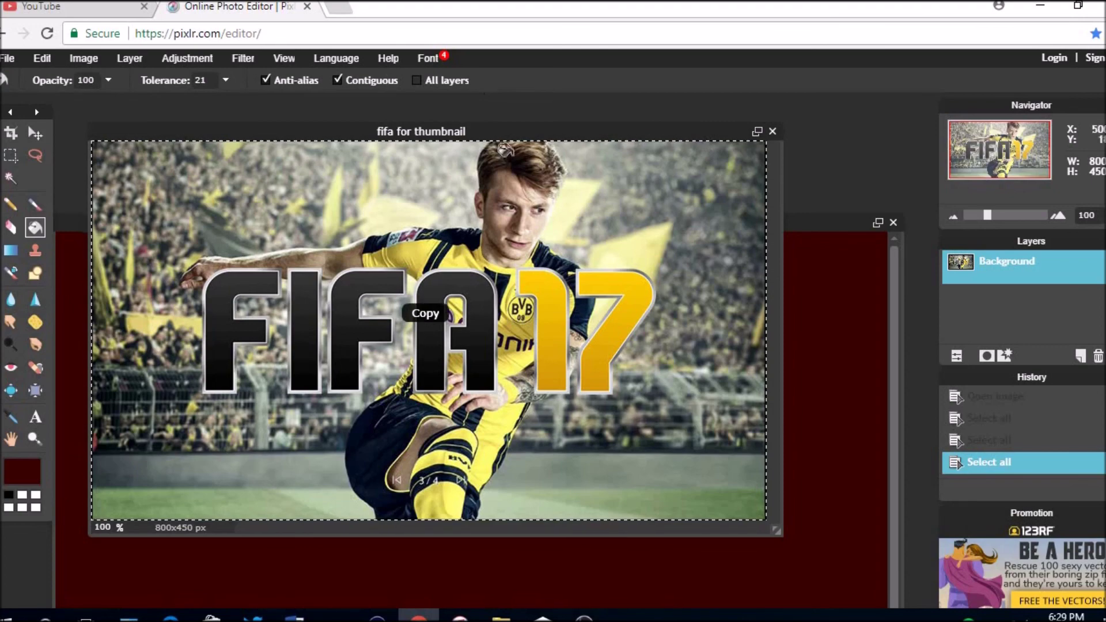
Close the fifa for thumbnail image and paste the copied picture onto the dark red canvas as a new layer.
{"action": "left_click", "coordinate": [773, 131]}
{"action": "left_click", "coordinate": [573, 362]}
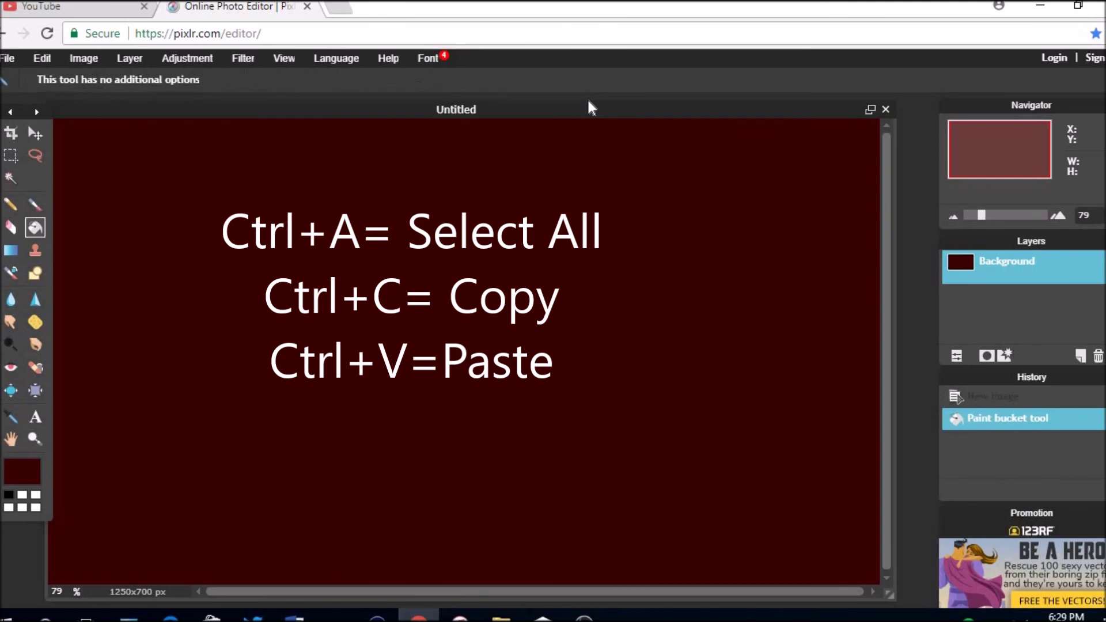
{"action": "key", "text": "ctrl+v"}
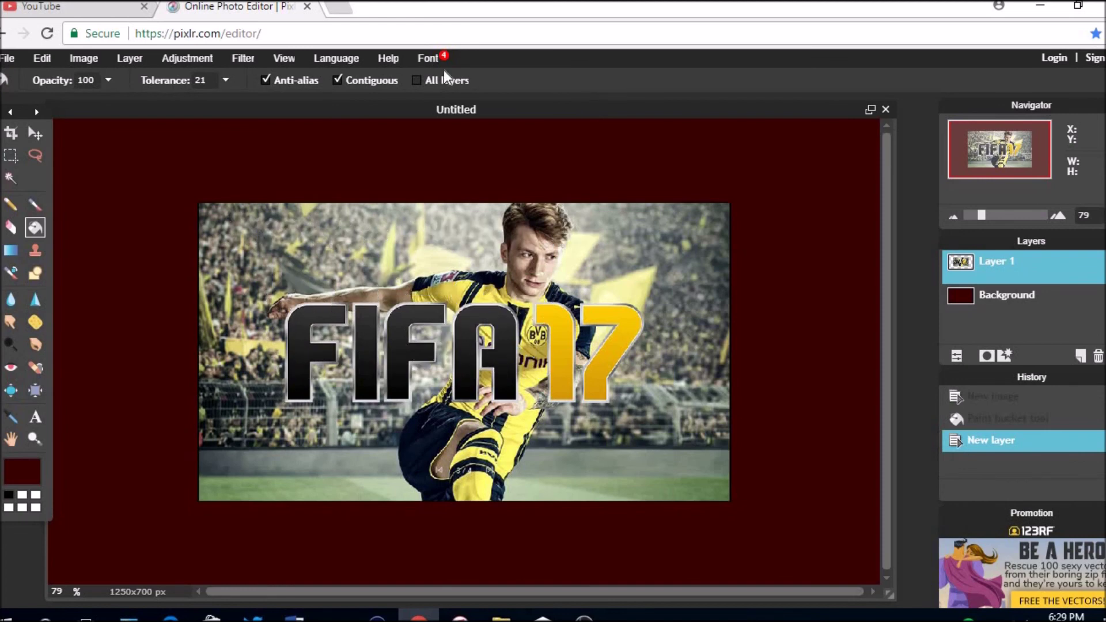
Free-transform the pasted FIFA 17 picture, tilting it slightly clockwise, shrinking it and moving it to the canvas's upper-left area.
{"action": "left_click", "coordinate": [10, 60]}
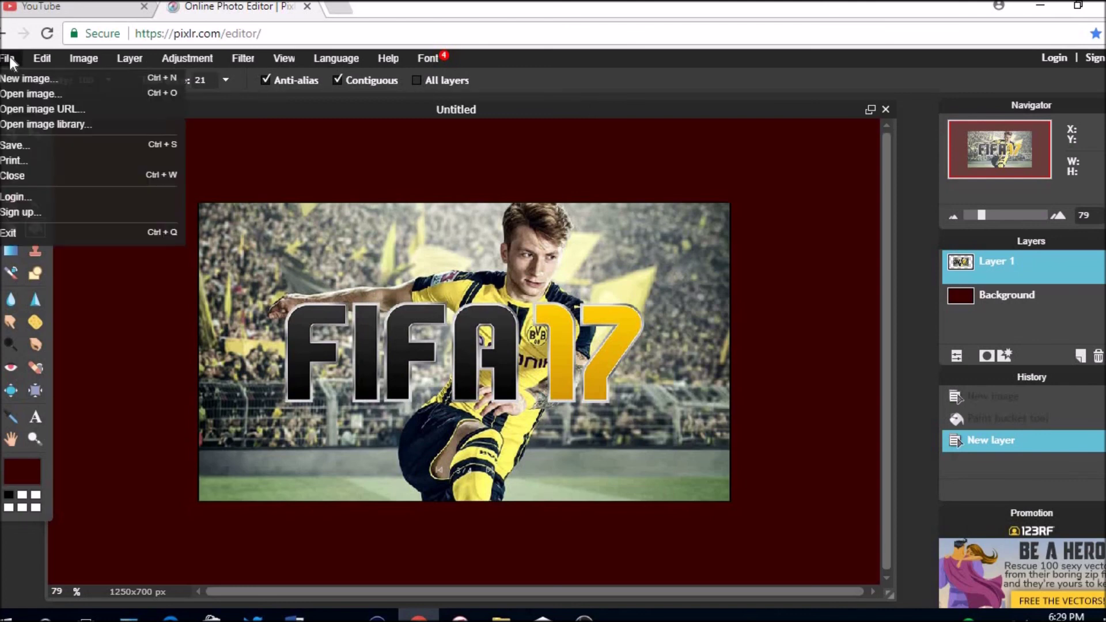
{"action": "left_click", "coordinate": [39, 56]}
{"action": "left_click", "coordinate": [41, 58]}
{"action": "left_click", "coordinate": [41, 60]}
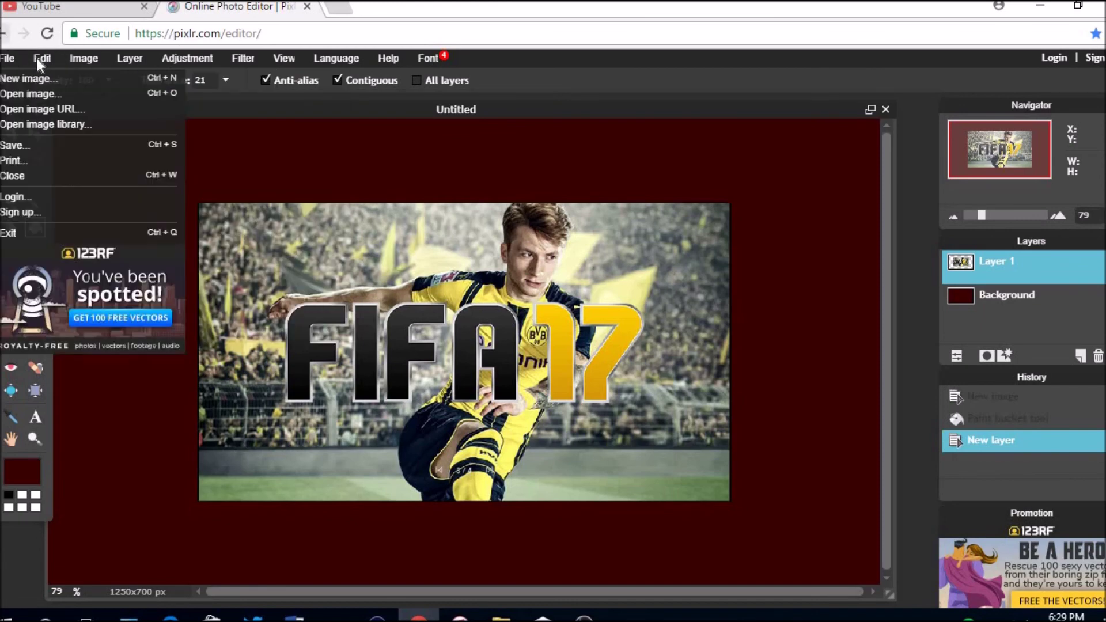
{"action": "left_click", "coordinate": [36, 57]}
{"action": "left_click", "coordinate": [37, 57]}
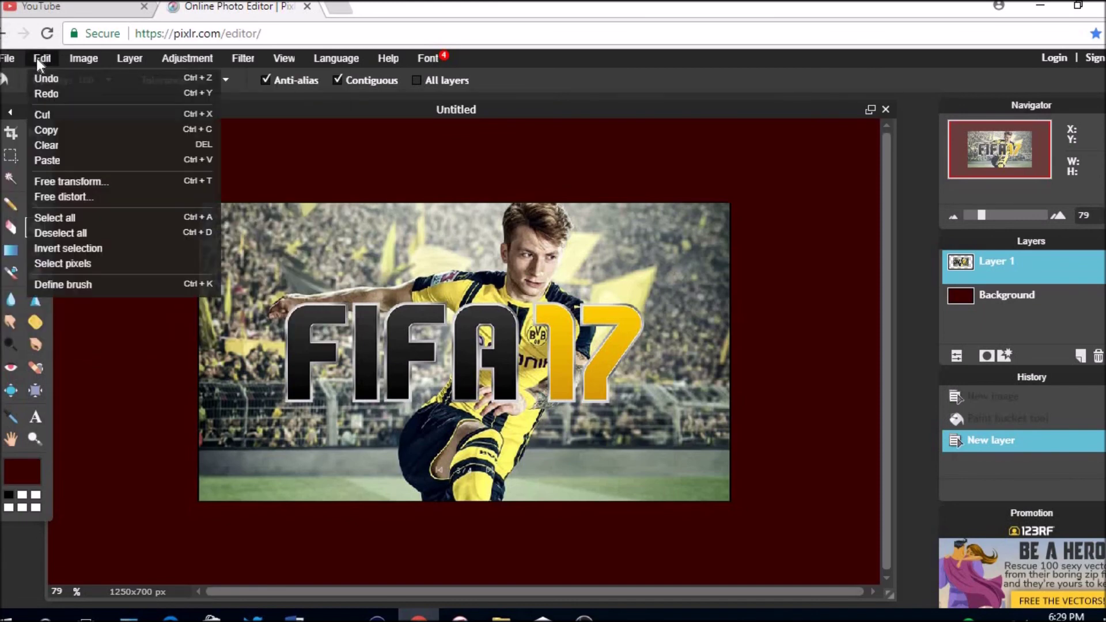
{"action": "left_click", "coordinate": [71, 182]}
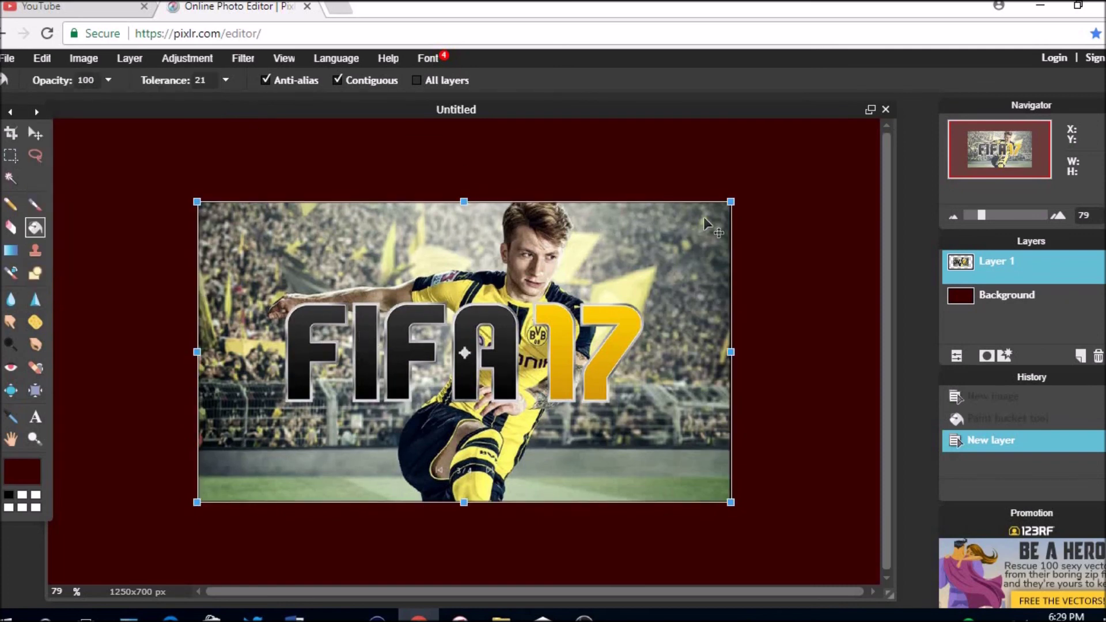
{"action": "left_click_drag", "start_coordinate": [739, 206], "coordinate": [740, 207]}
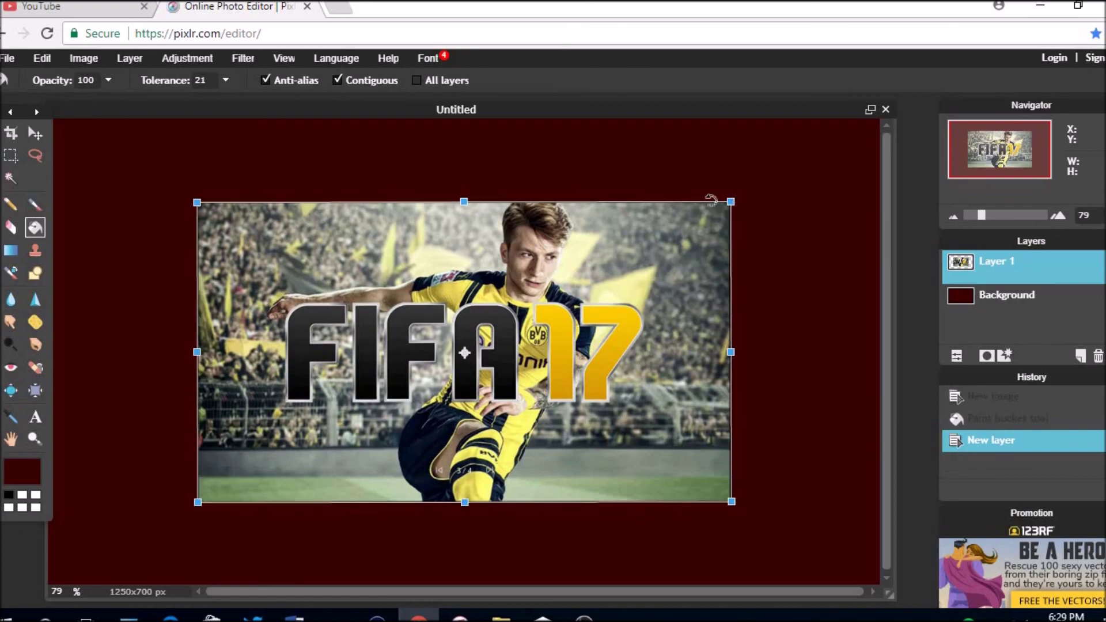
{"action": "left_click_drag", "start_coordinate": [717, 200], "coordinate": [661, 230]}
{"action": "left_click_drag", "start_coordinate": [735, 208], "coordinate": [641, 252]}
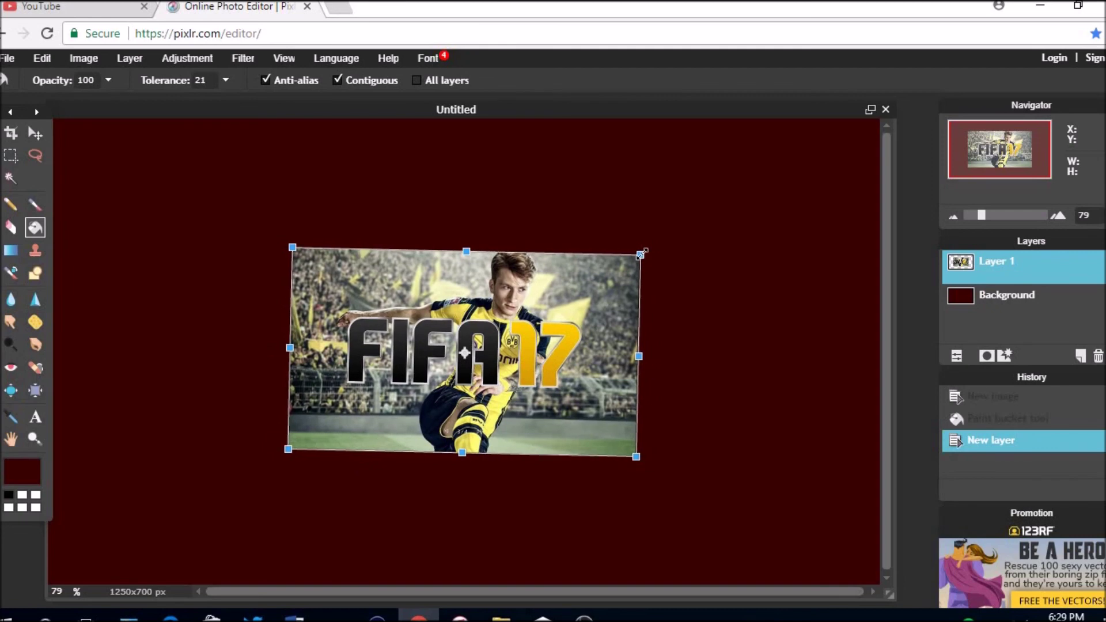
{"action": "left_click_drag", "start_coordinate": [583, 397], "coordinate": [369, 297]}
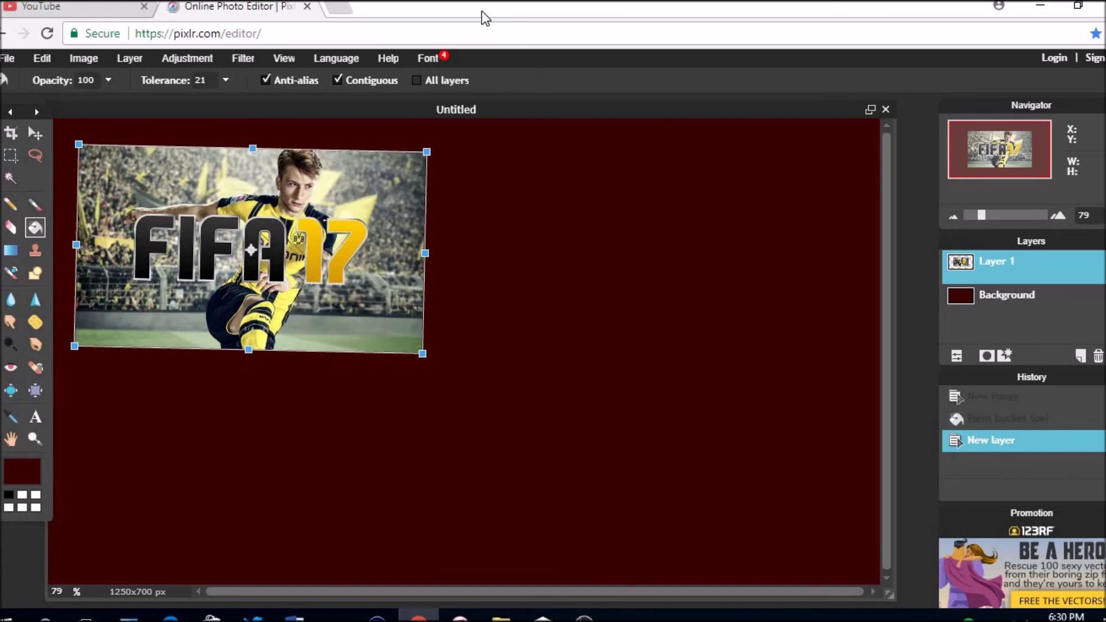
Go to flamingtext.com in a new browser tab and open the Water logo design for editing.
{"action": "left_click", "coordinate": [354, 9]}
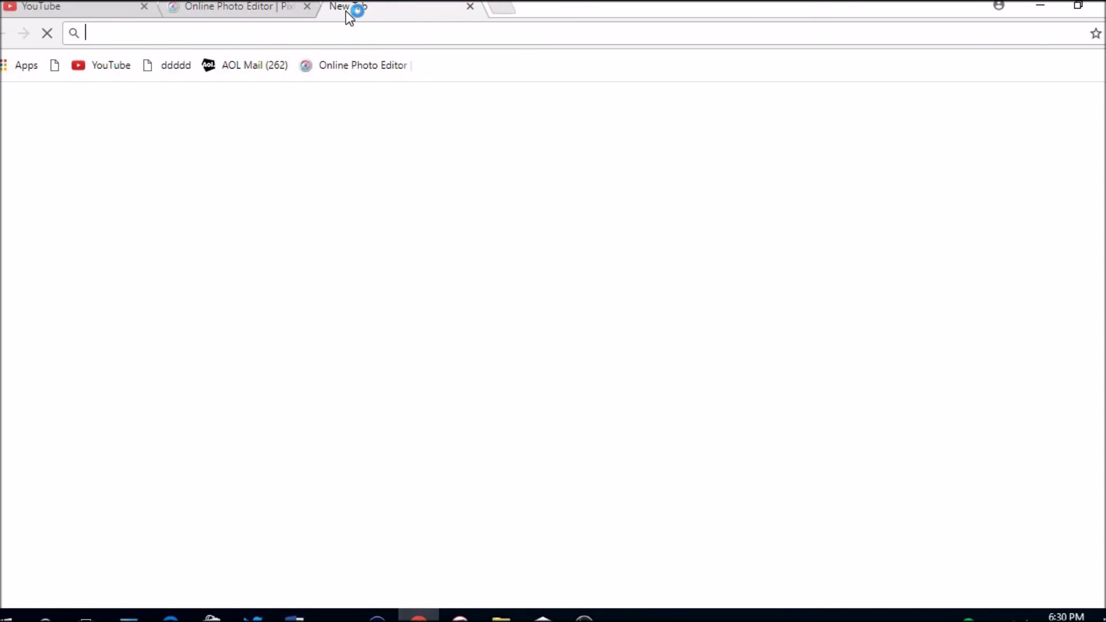
{"action": "type", "text": "fla"}
{"action": "key", "text": "Return"}
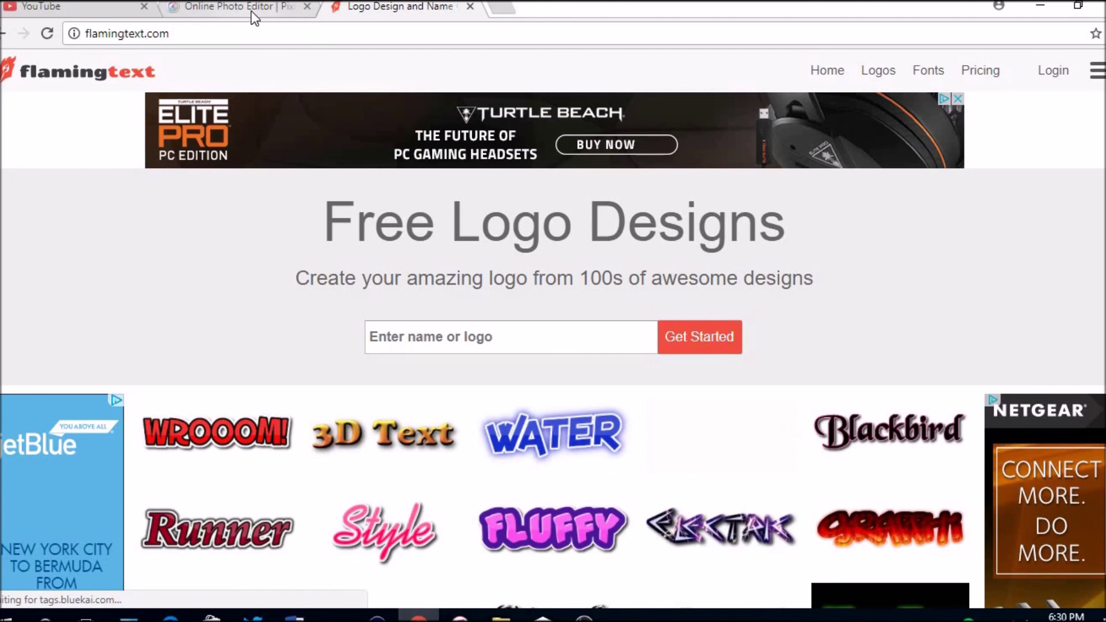
{"action": "left_click", "coordinate": [541, 423]}
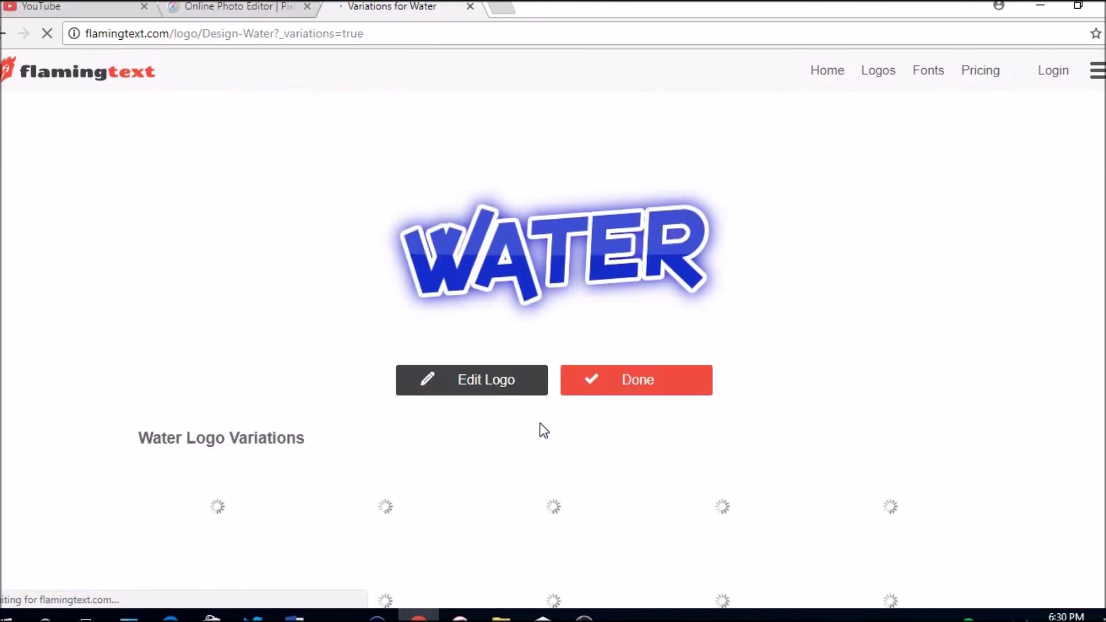
{"action": "left_click", "coordinate": [509, 387]}
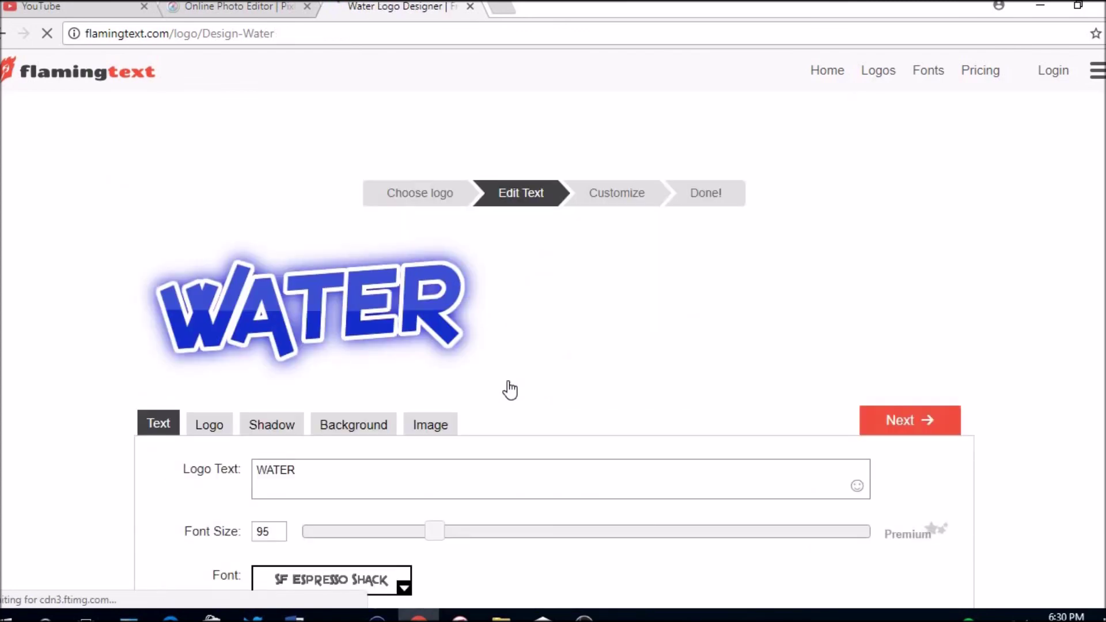
Replace the Water logo's text with "How to Hack Fifa!".
{"action": "left_click_drag", "start_coordinate": [313, 472], "coordinate": [229, 467]}
{"action": "key", "text": "BackSpace"}
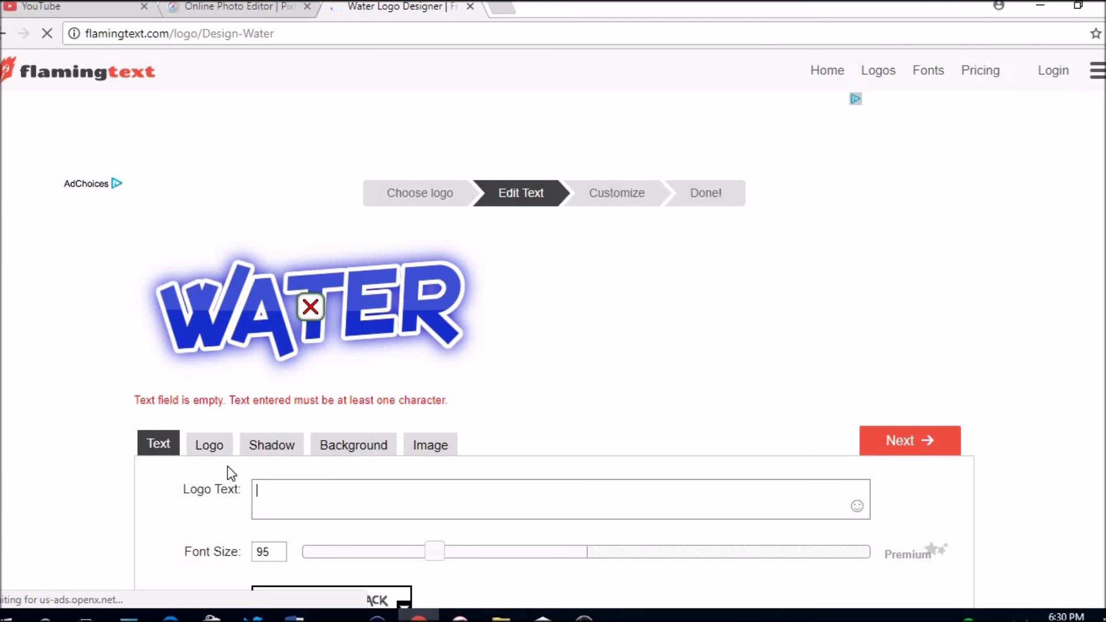
{"action": "type", "text": "Hiw"}
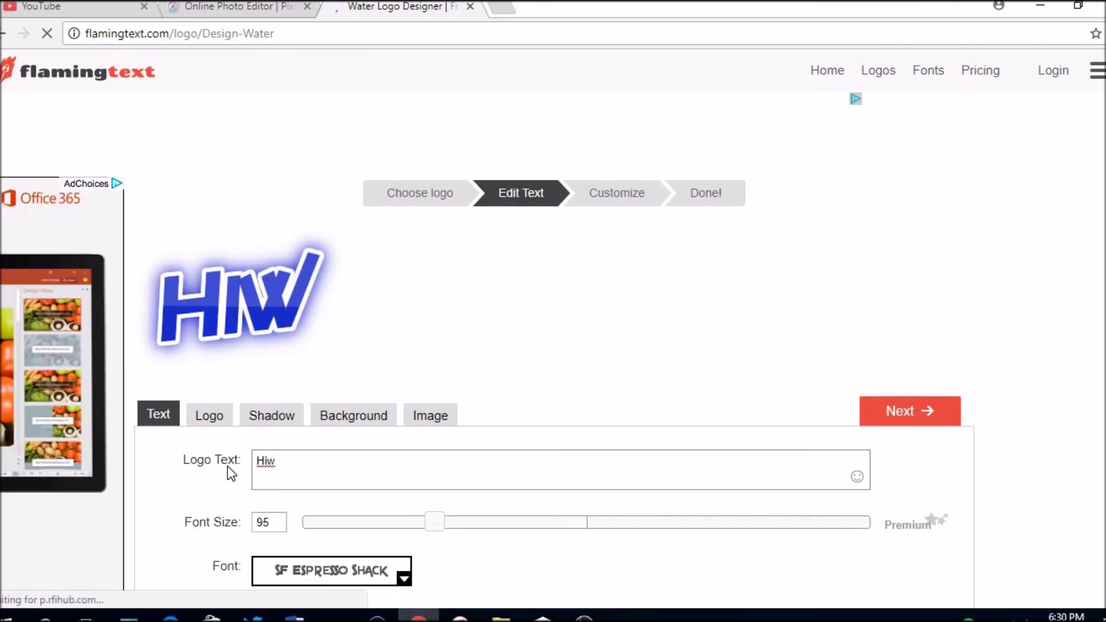
{"action": "key", "text": "BackSpace"}
{"action": "key", "text": "BackSpace"}
{"action": "key", "text": "BackSpace"}
{"action": "type", "text": "ow"}
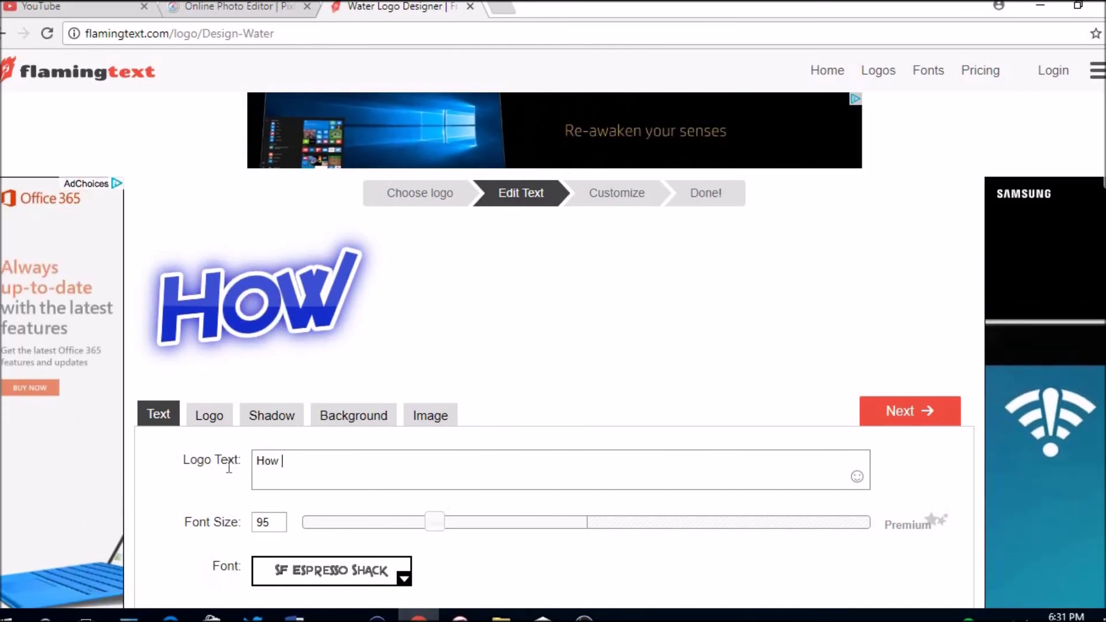
{"action": "type", "text": "to H"}
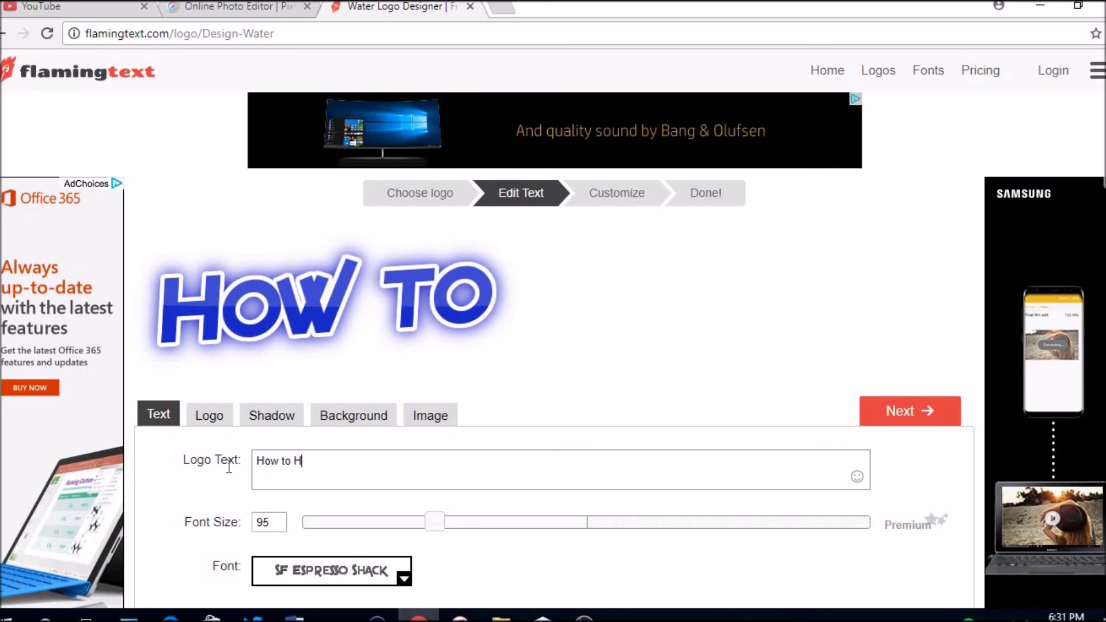
{"action": "type", "text": "ack"}
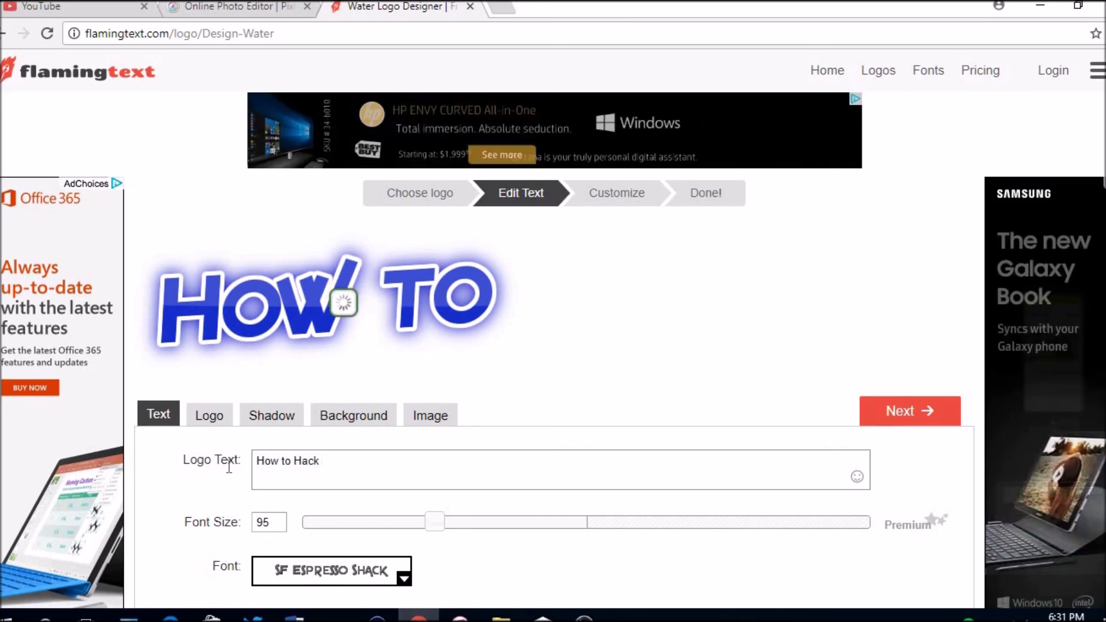
{"action": "type", "text": " Fifa!"}
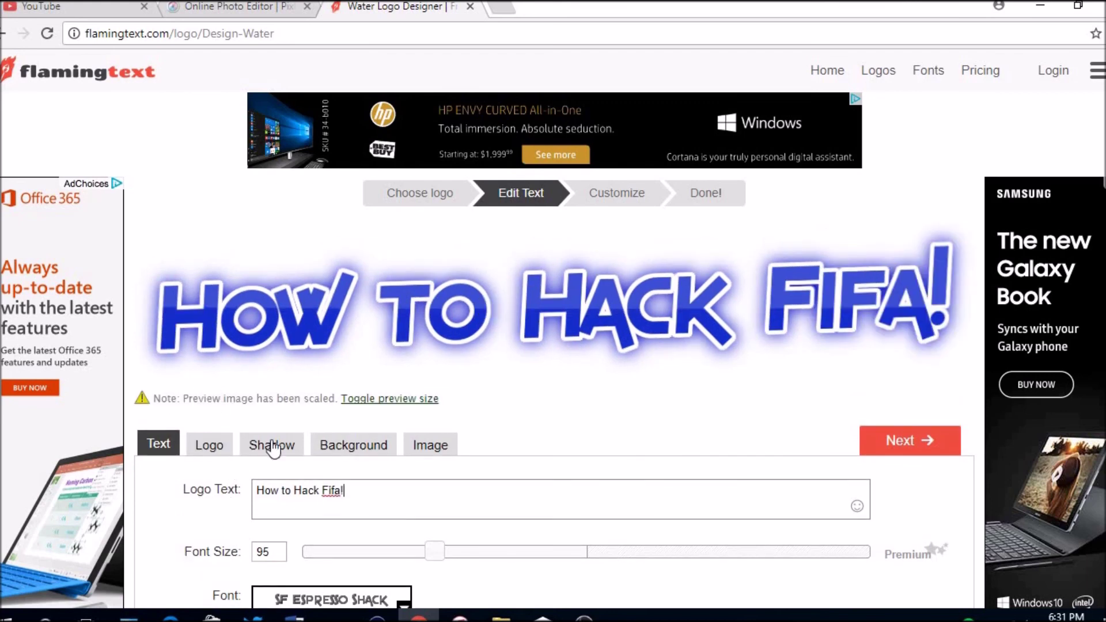
Make the logo's background transparent and download the finished logo.
{"action": "left_click", "coordinate": [368, 448]}
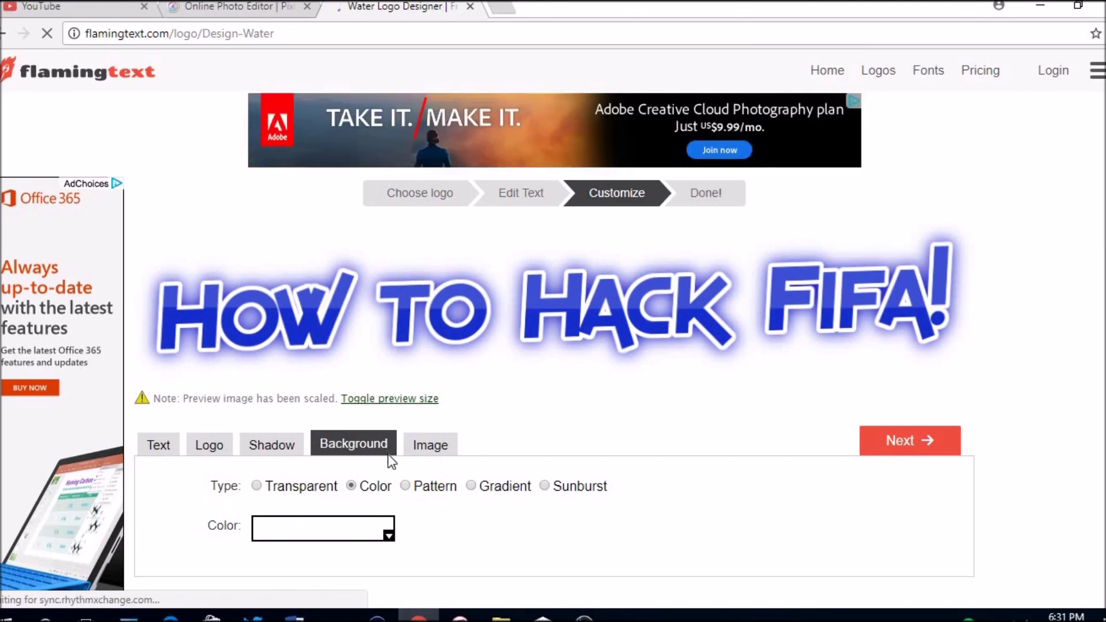
{"action": "left_click", "coordinate": [282, 487]}
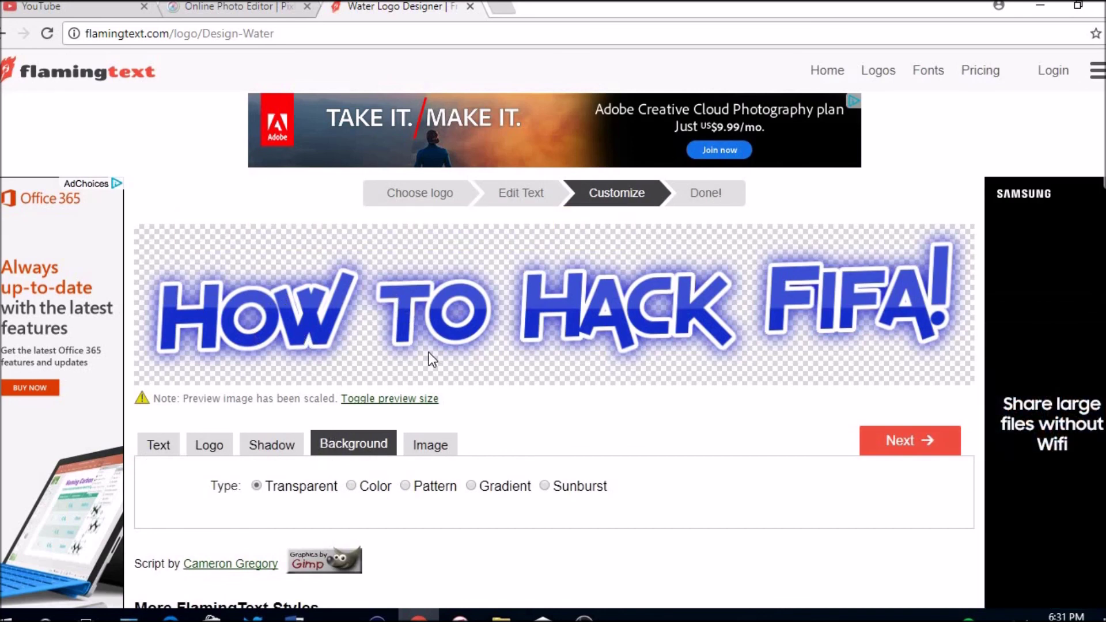
{"action": "left_click", "coordinate": [866, 452]}
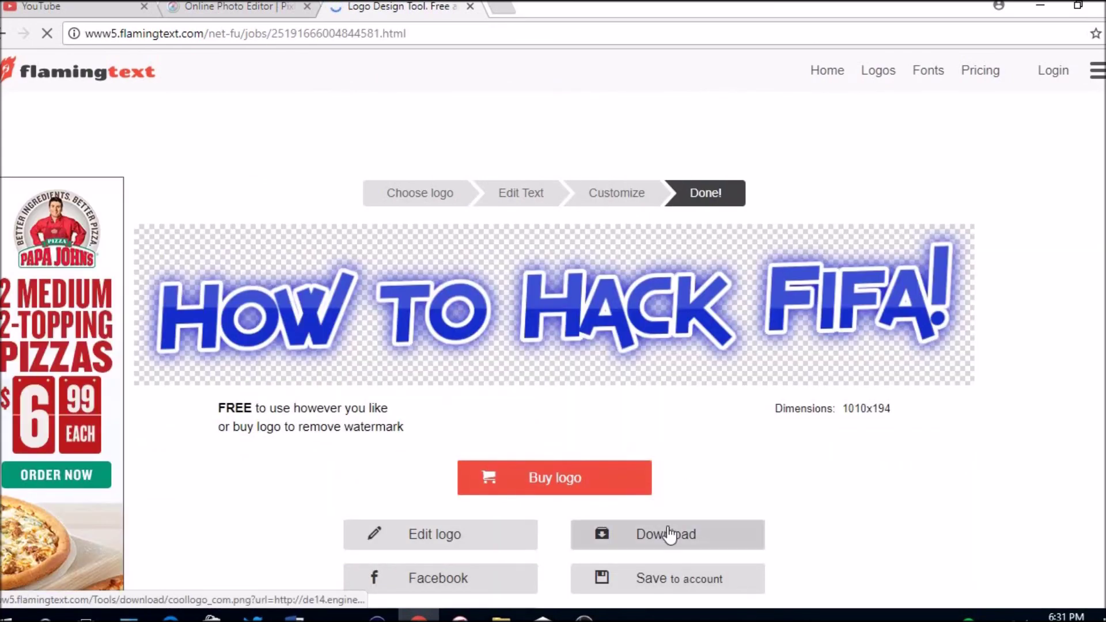
{"action": "left_click", "coordinate": [668, 535]}
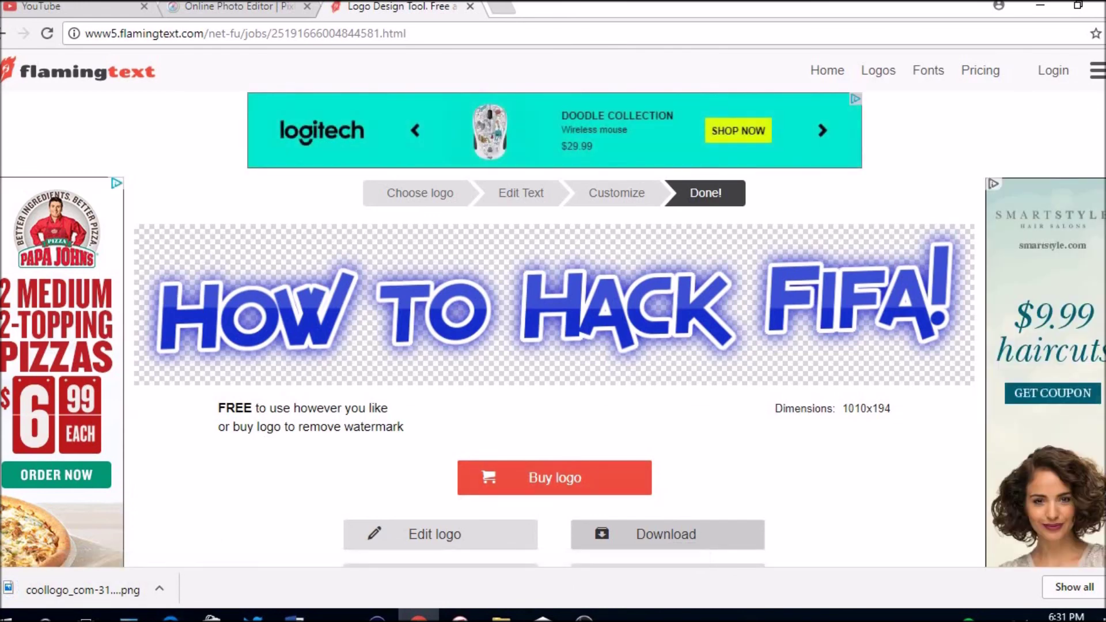
Close the logo site and apply the pending free transform to the FIFA 17 picture in the Pixlr editor.
{"action": "left_click", "coordinate": [470, 9]}
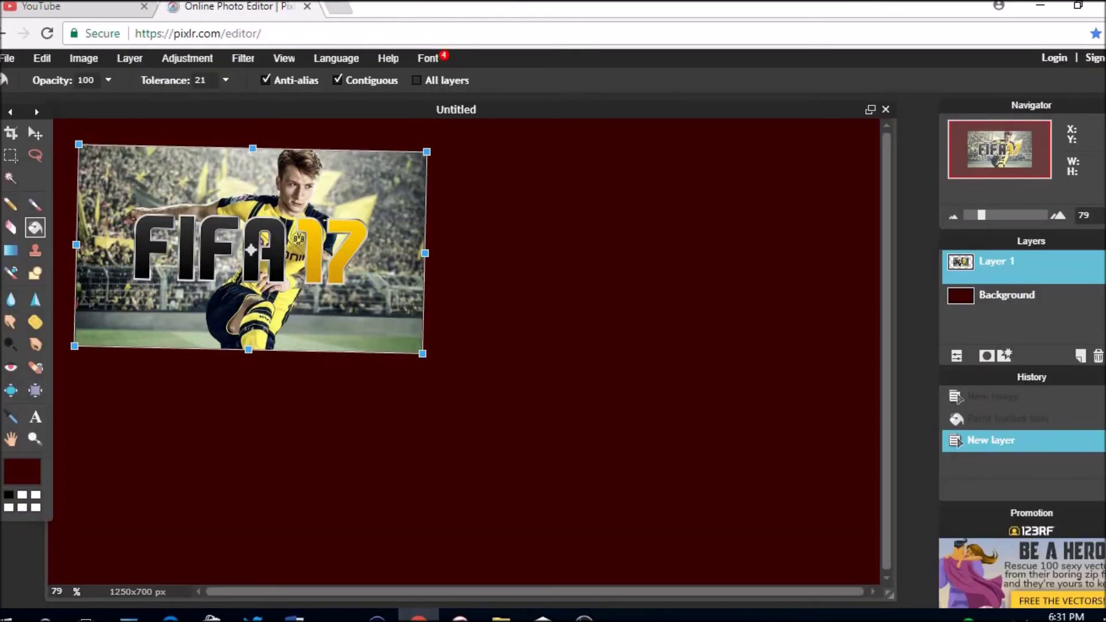
{"action": "left_click", "coordinate": [11, 58]}
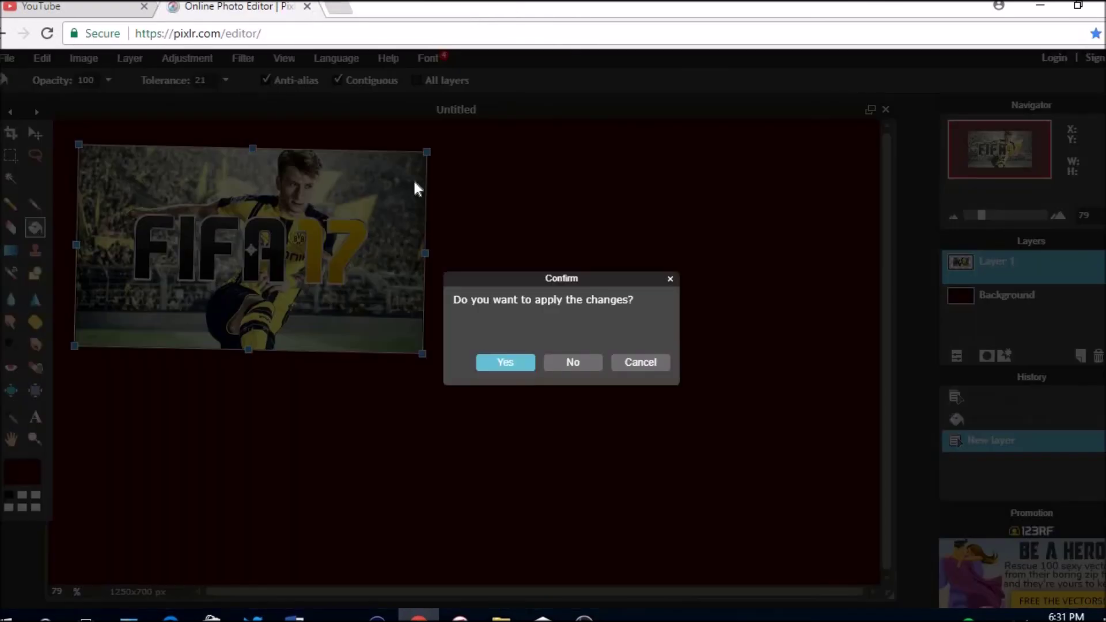
{"action": "left_click", "coordinate": [493, 360]}
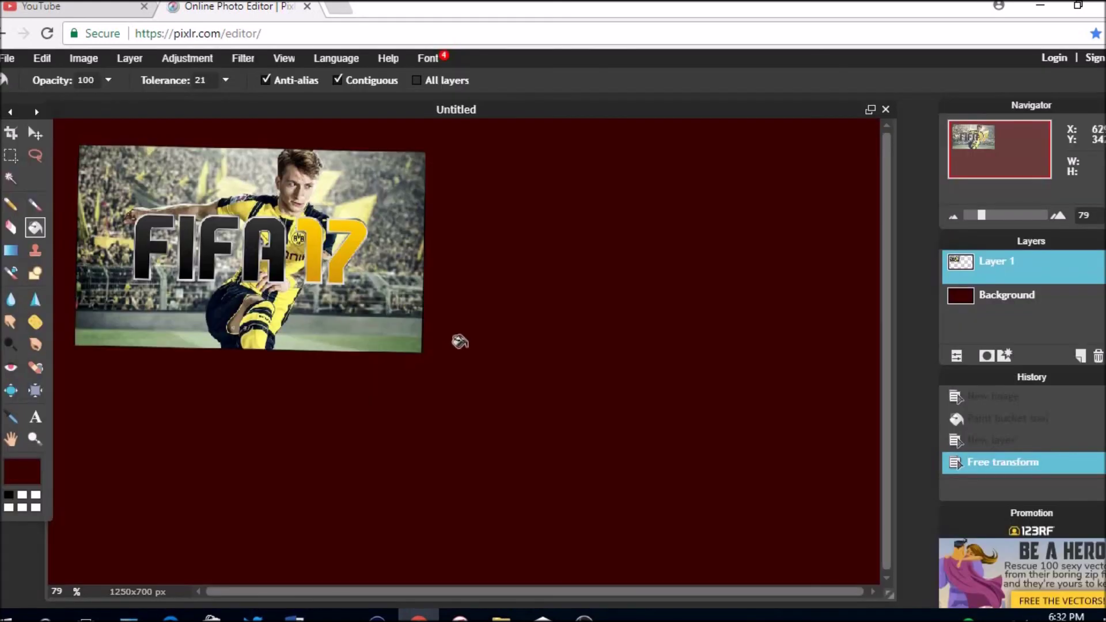
Open the downloaded logo coollogo_com-314081362.png from the Downloads folder.
{"action": "left_click", "coordinate": [24, 61]}
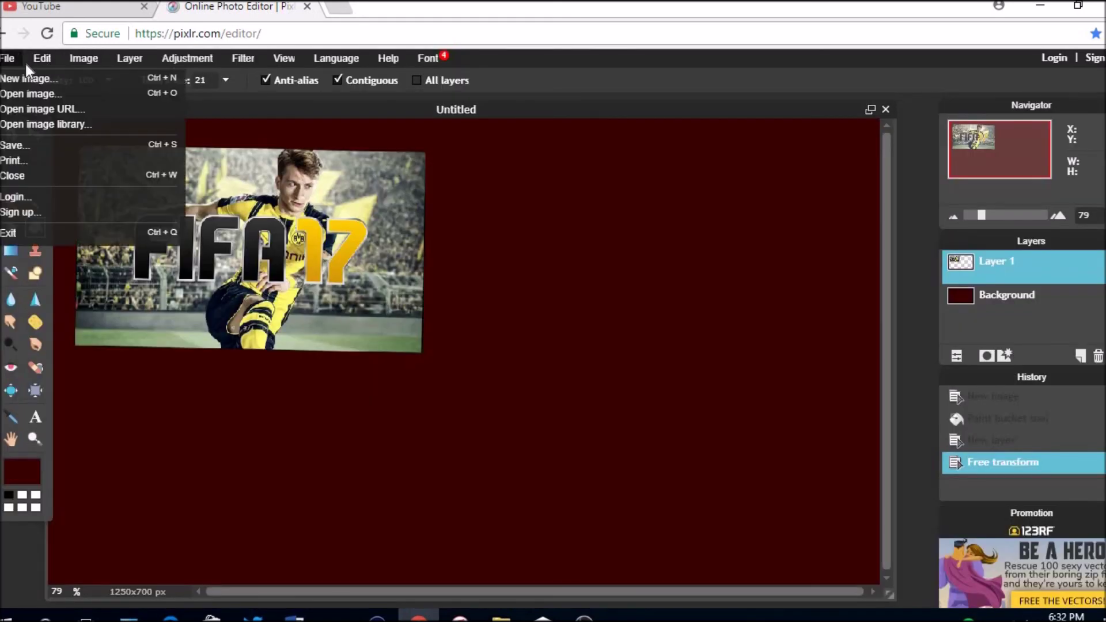
{"action": "left_click", "coordinate": [32, 96]}
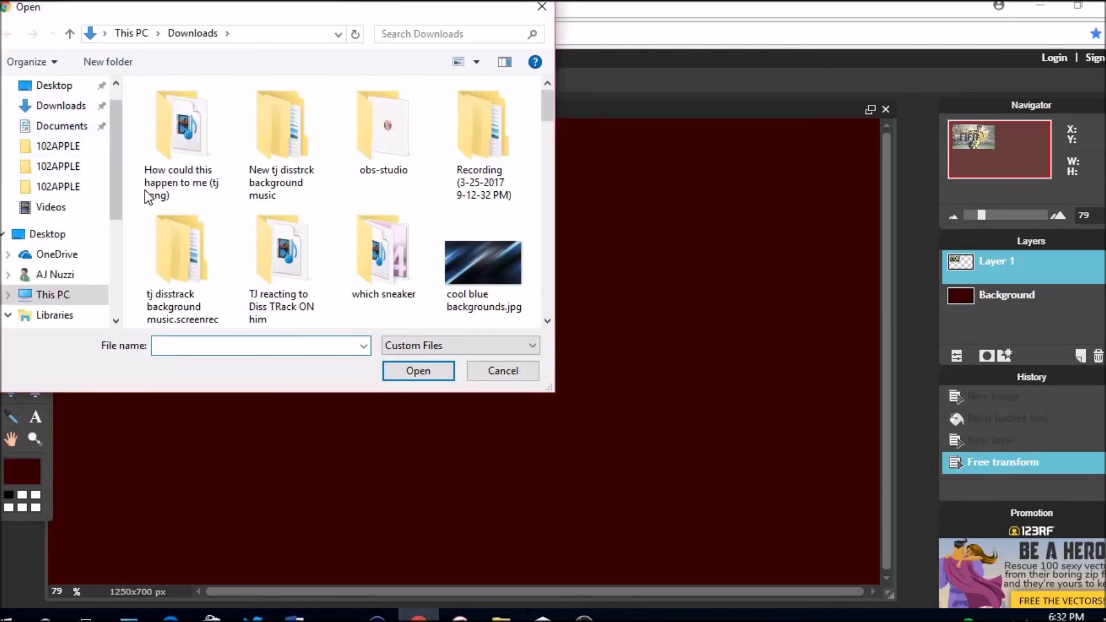
{"action": "type", "text": "cool"}
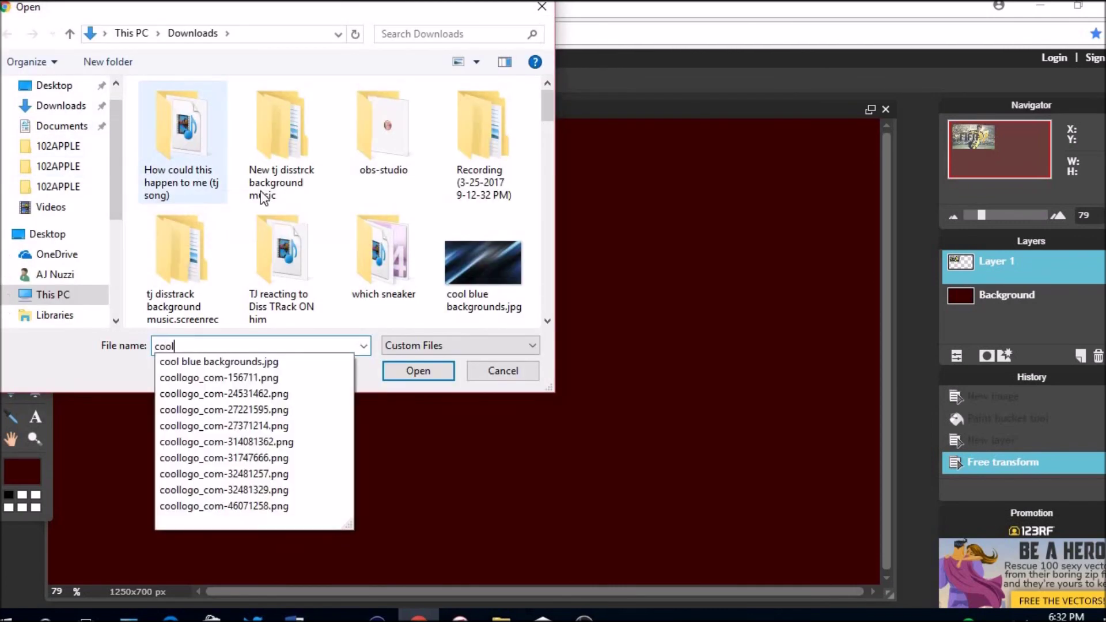
{"action": "left_click", "coordinate": [243, 442]}
{"action": "left_click", "coordinate": [424, 369]}
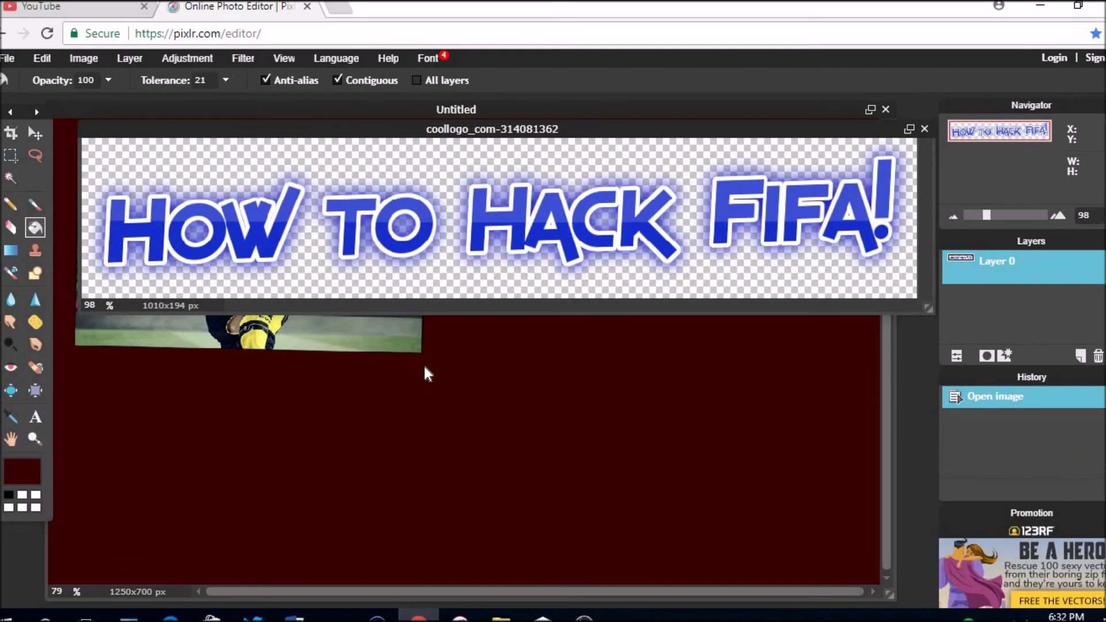
Copy the entire "How to Hack Fifa!" logo onto the dark red canvas as a new layer, closing the logo image without saving.
{"action": "key", "text": "ctrl+a"}
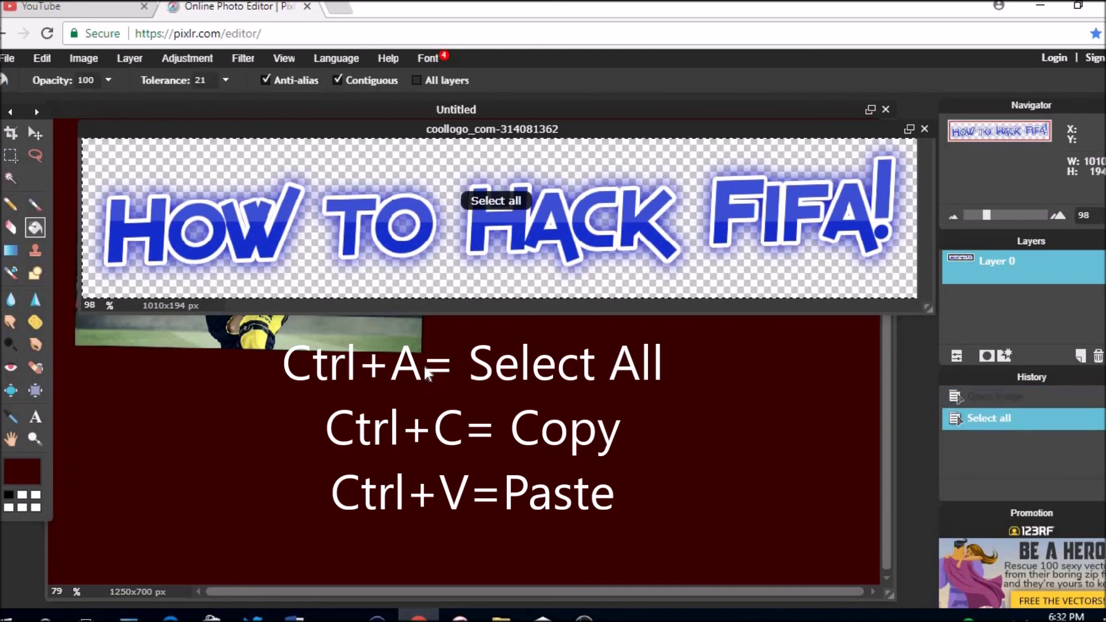
{"action": "key", "text": "ctrl+c"}
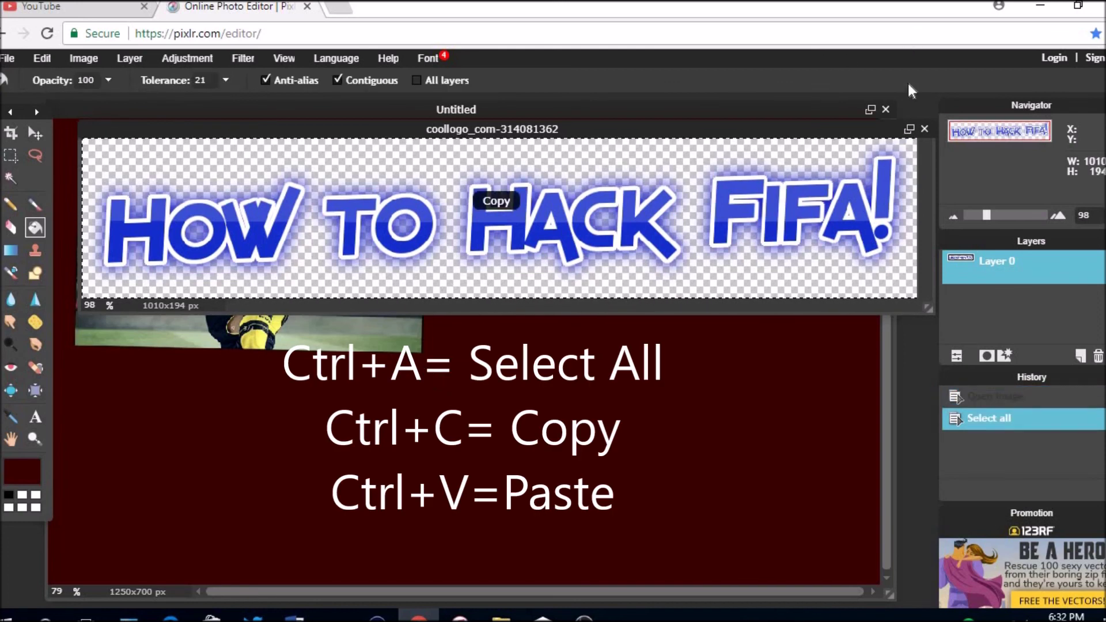
{"action": "left_click", "coordinate": [924, 129]}
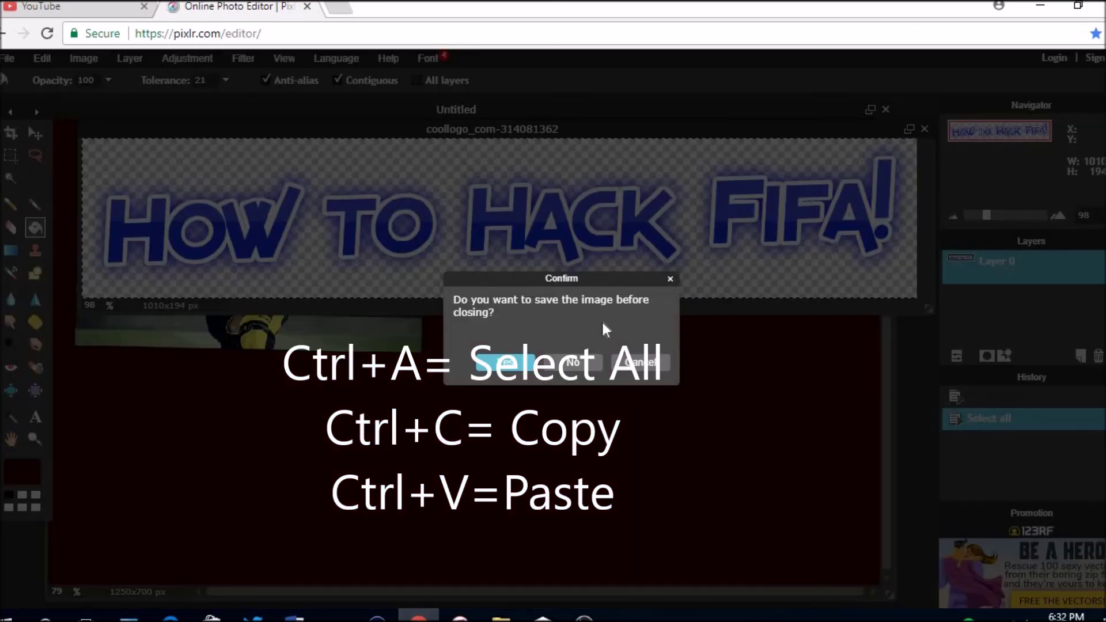
{"action": "left_click", "coordinate": [572, 362]}
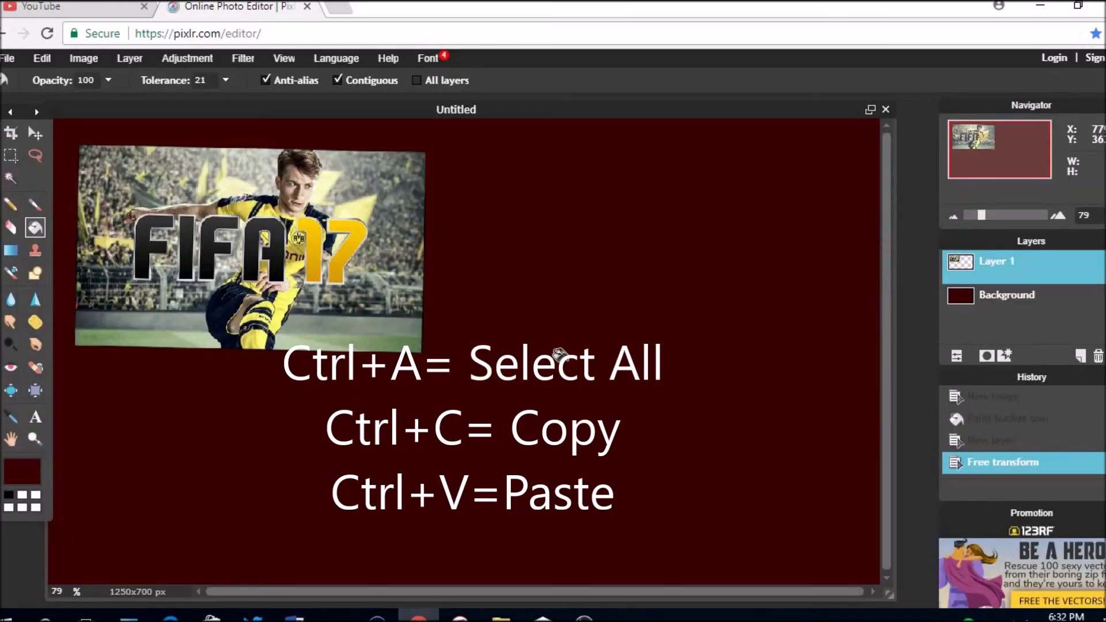
{"action": "key", "text": "ctrl+v"}
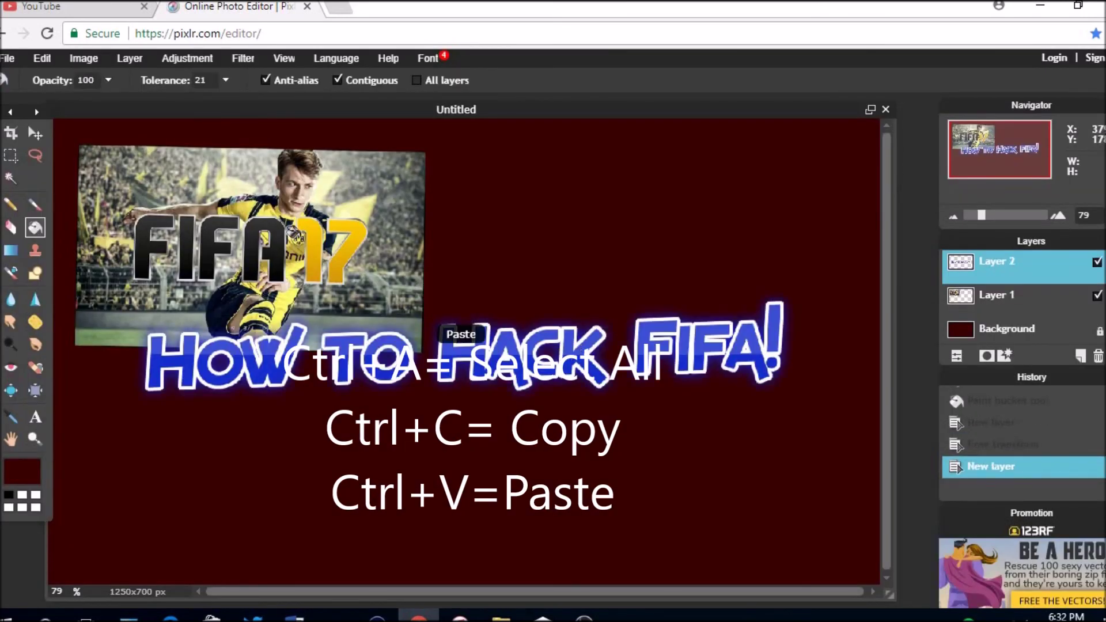
Free transform the "How to Hack Fifa!" logo: move it below the FIFA 17 picture, tilt it slightly counterclockwise and apply the changes.
{"action": "left_click", "coordinate": [41, 57]}
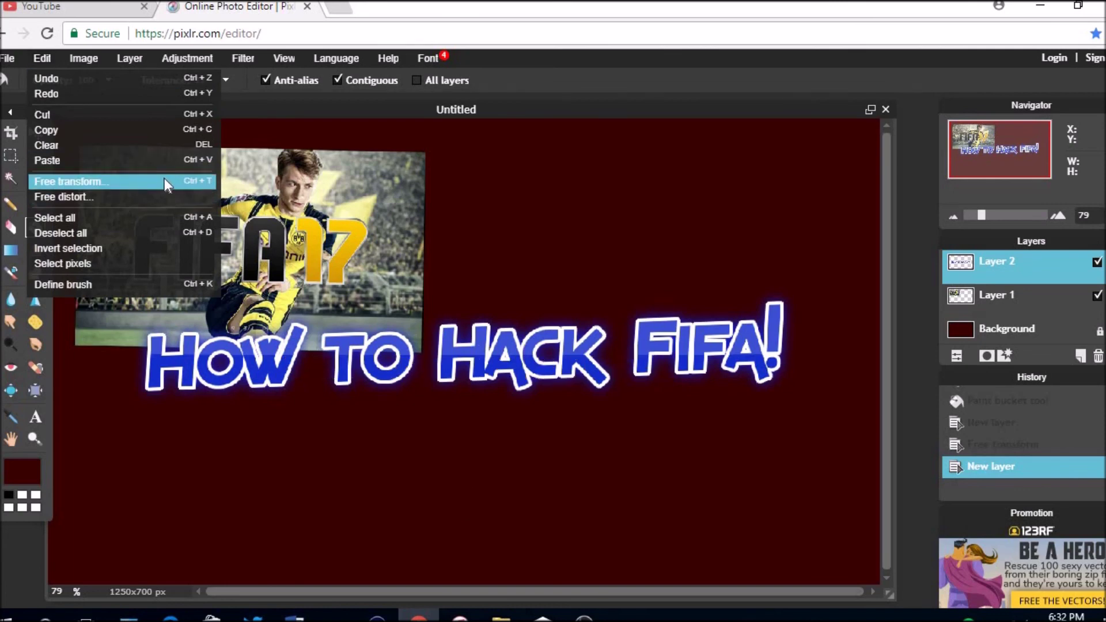
{"action": "left_click", "coordinate": [63, 182]}
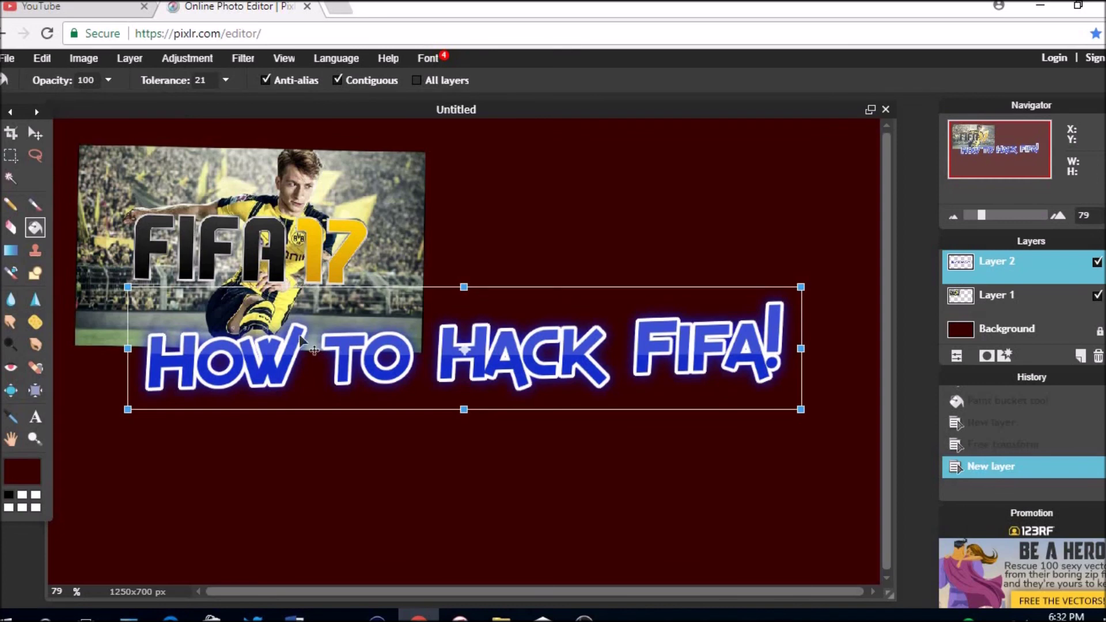
{"action": "left_click_drag", "start_coordinate": [300, 341], "coordinate": [265, 486]}
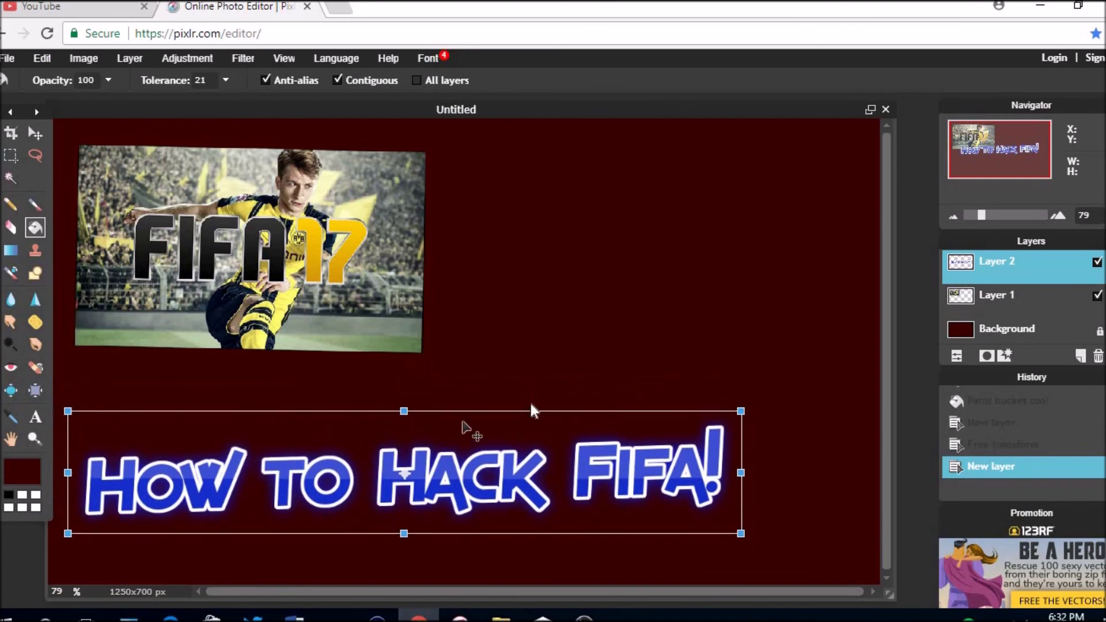
{"action": "mouse_move", "coordinate": [521, 475]}
{"action": "left_mouse_down"}
{"action": "mouse_move", "coordinate": [517, 450]}
{"action": "mouse_move", "coordinate": [517, 460]}
{"action": "left_mouse_up"}
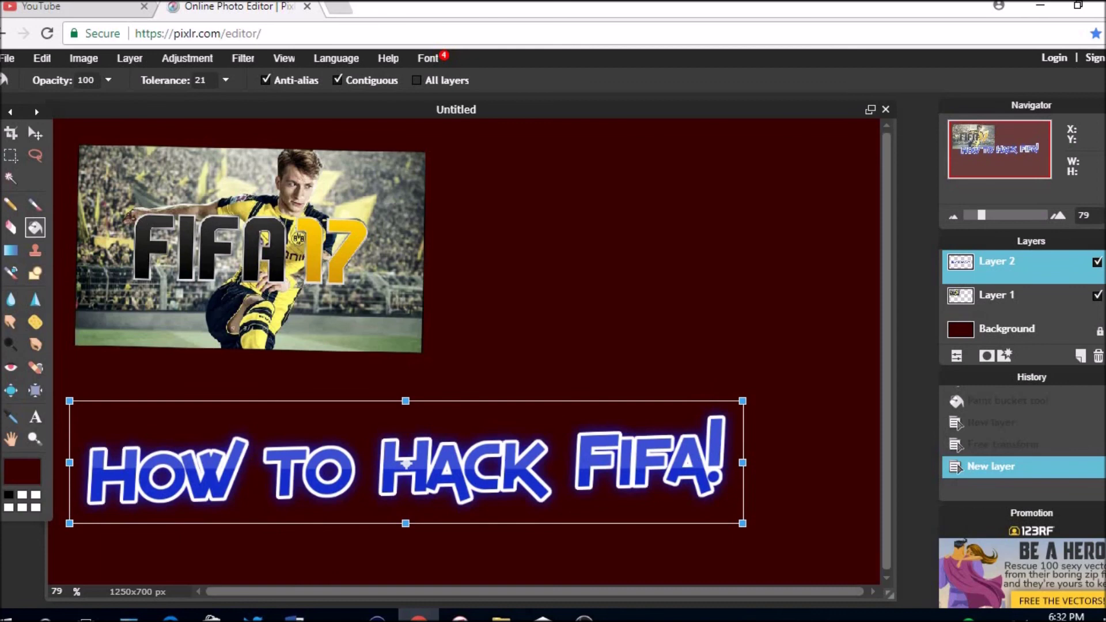
{"action": "left_click_drag", "start_coordinate": [743, 401], "coordinate": [727, 357]}
{"action": "mouse_move", "coordinate": [658, 418]}
{"action": "left_mouse_down"}
{"action": "mouse_move", "coordinate": [660, 455]}
{"action": "mouse_move", "coordinate": [661, 425]}
{"action": "left_mouse_up"}
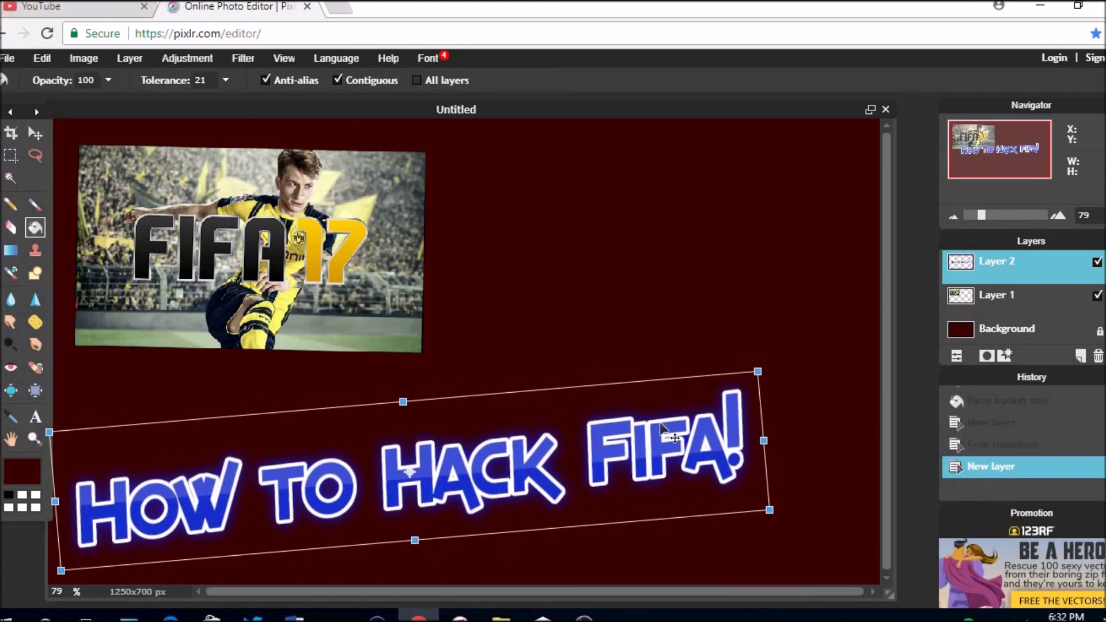
{"action": "left_click", "coordinate": [662, 275]}
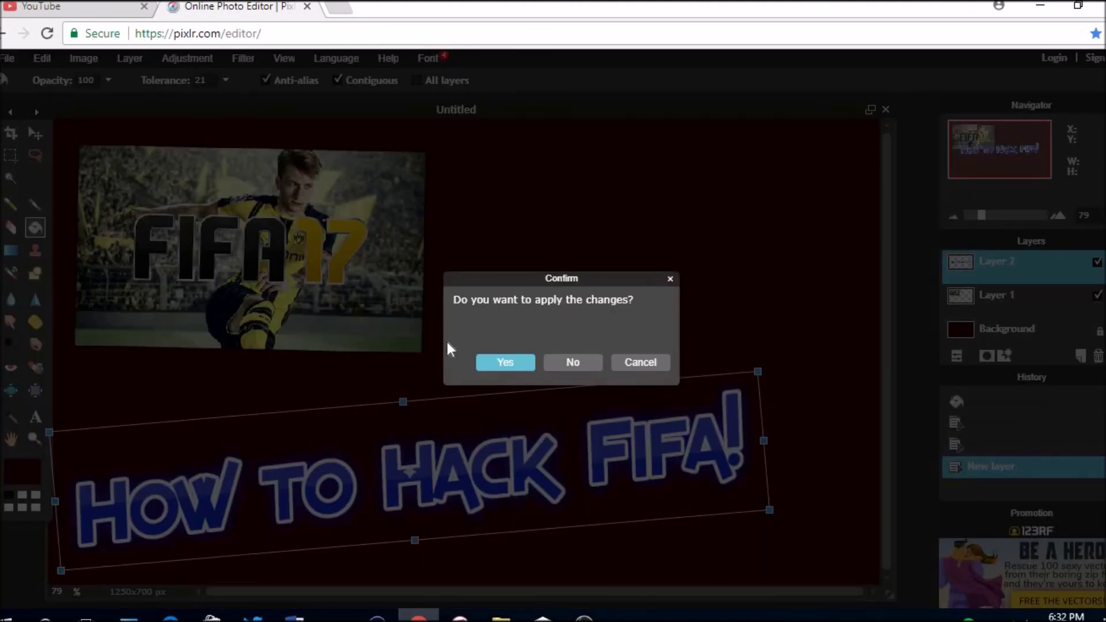
{"action": "left_click", "coordinate": [500, 362]}
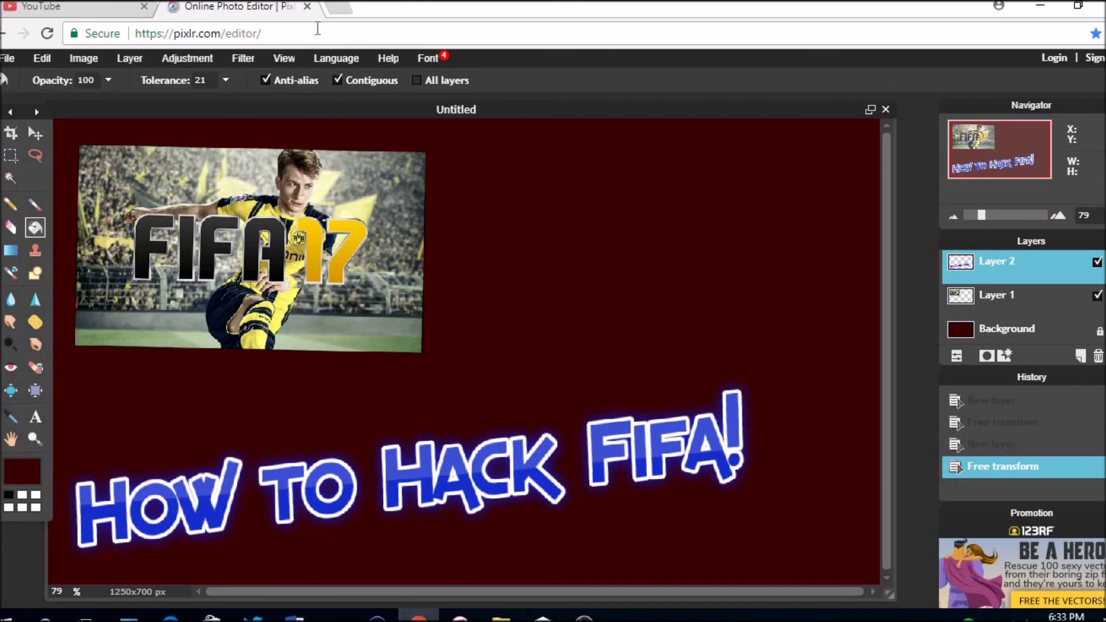
{"action": "left_click", "coordinate": [340, 9]}
{"action": "type", "text": "sccoe"}
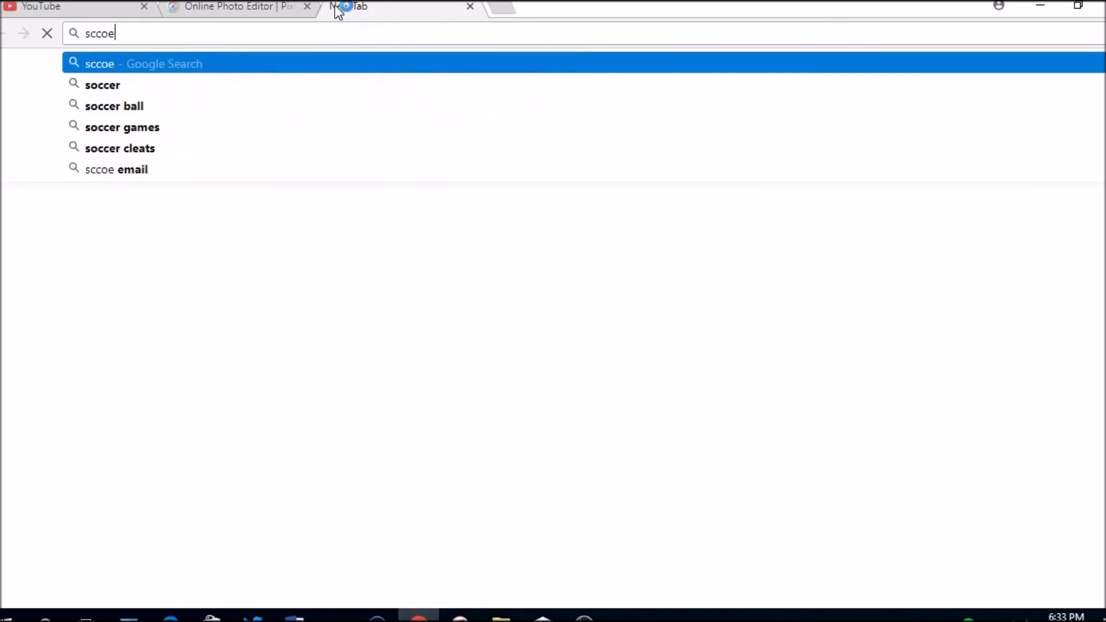
{"action": "type", "text": "r ball"}
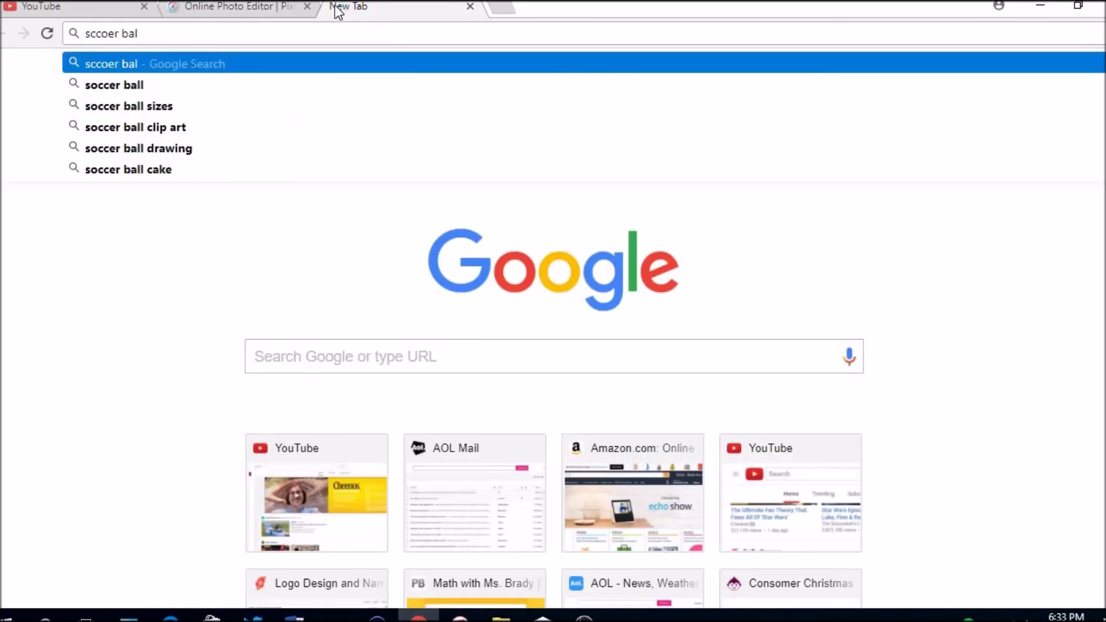
{"action": "key", "text": "Return"}
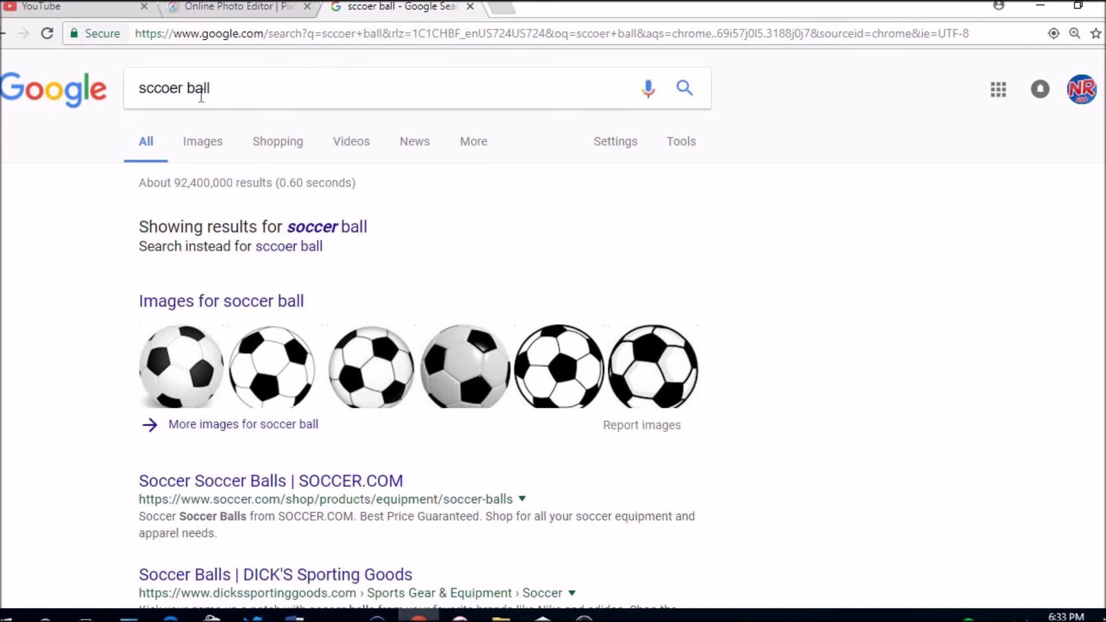
{"action": "left_click", "coordinate": [210, 148]}
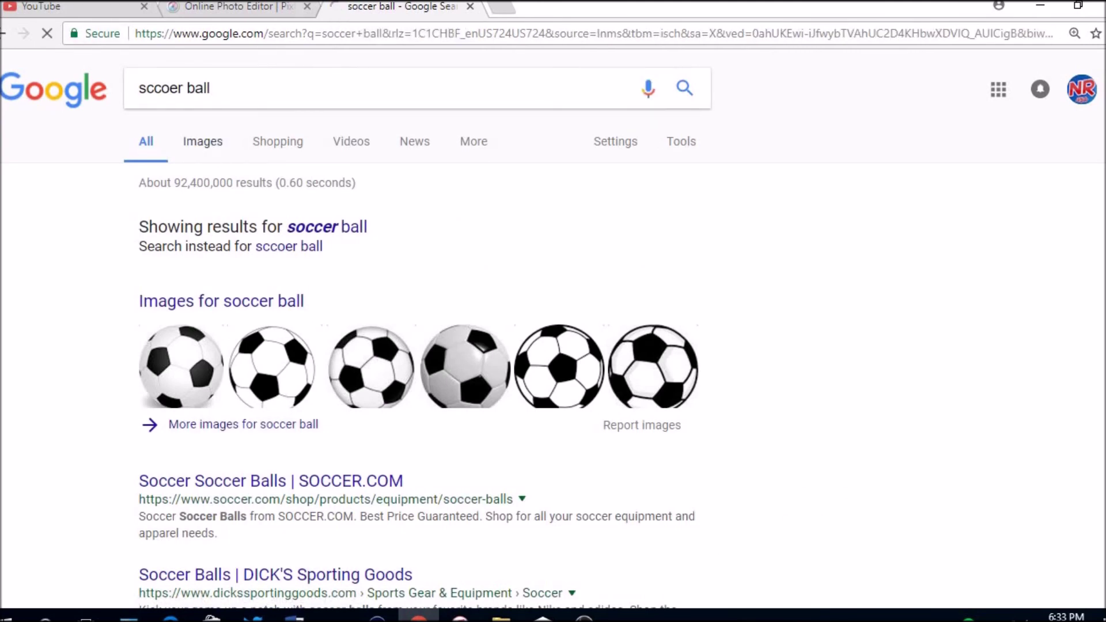
{"action": "left_click", "coordinate": [264, 8]}
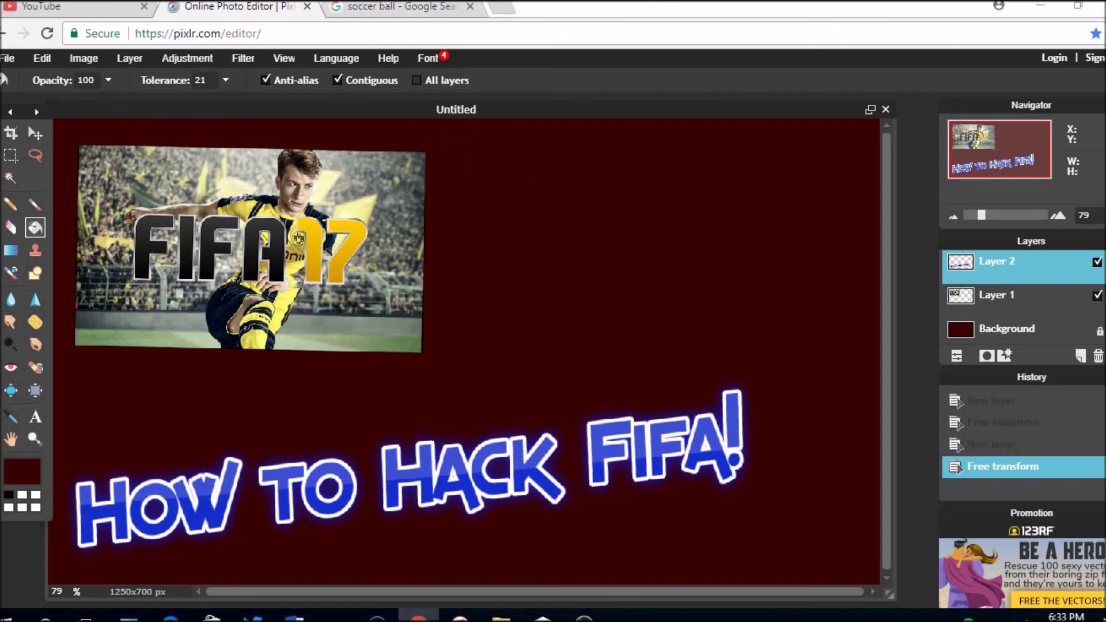
{"action": "left_click", "coordinate": [411, 26]}
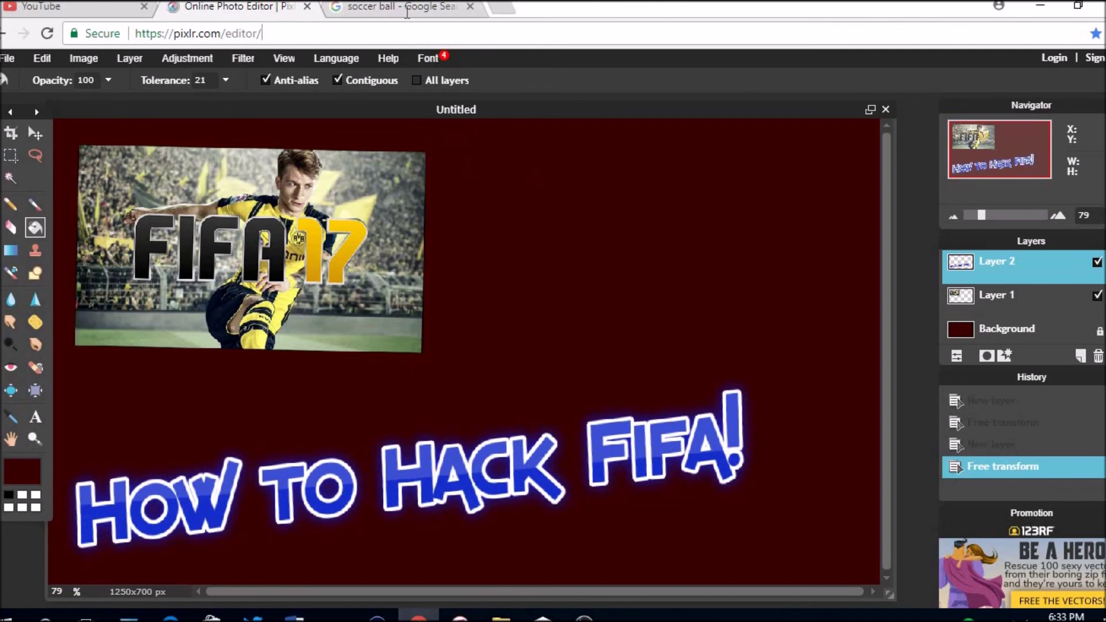
{"action": "left_click", "coordinate": [470, 6]}
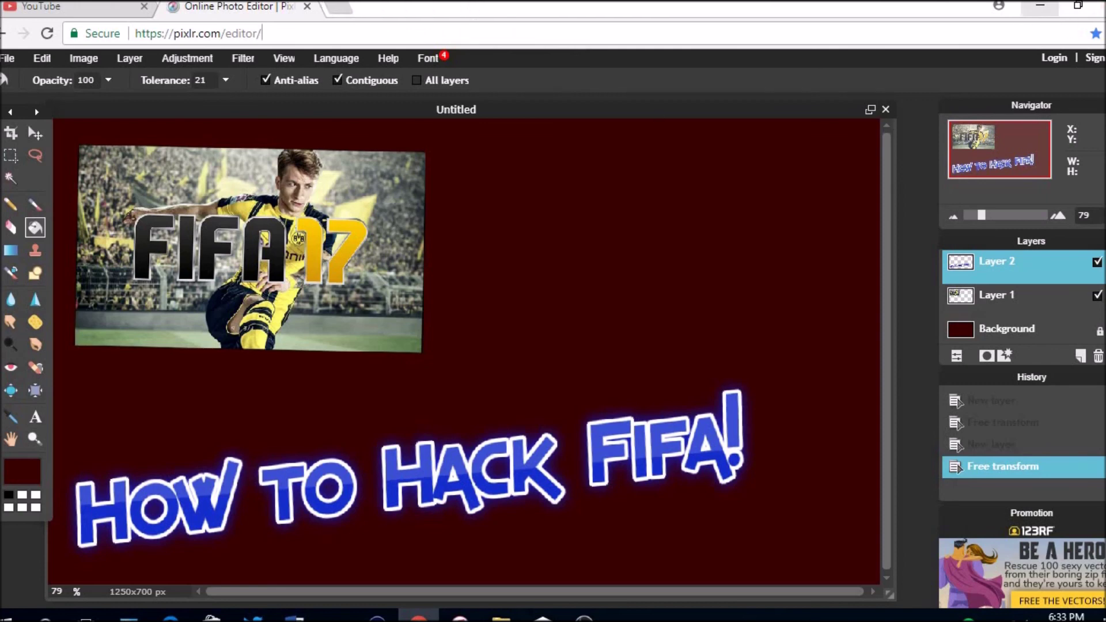
Search Google Images for "sccoer ball" in a new browser tab and open the preview of Wikipedia's Soccerball.svg.
{"action": "left_click", "coordinate": [10, 58]}
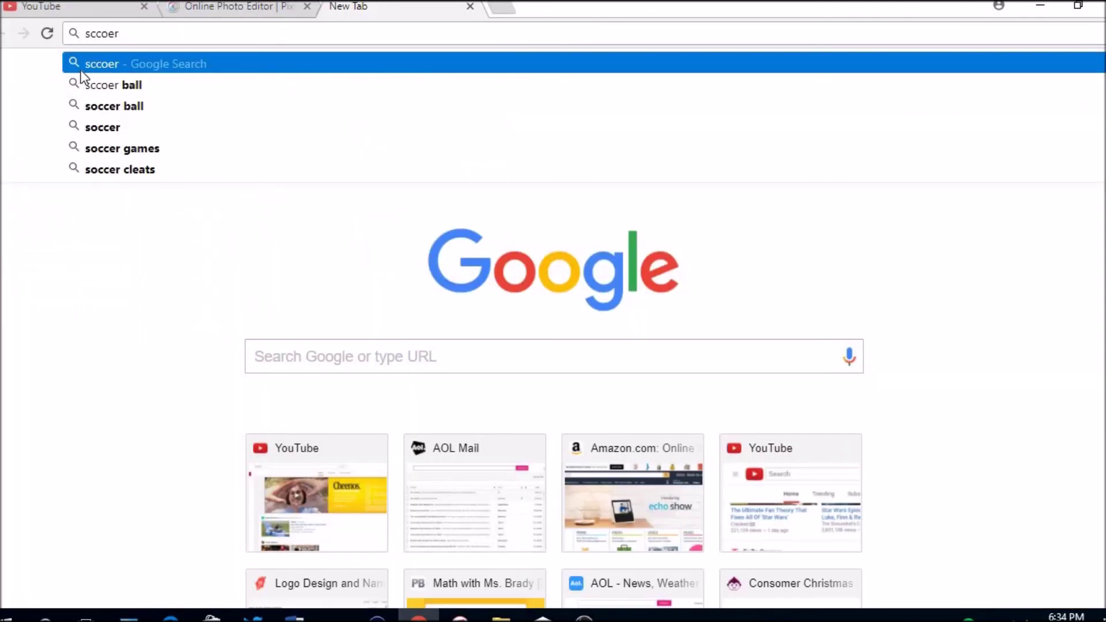
{"action": "left_click", "coordinate": [112, 85]}
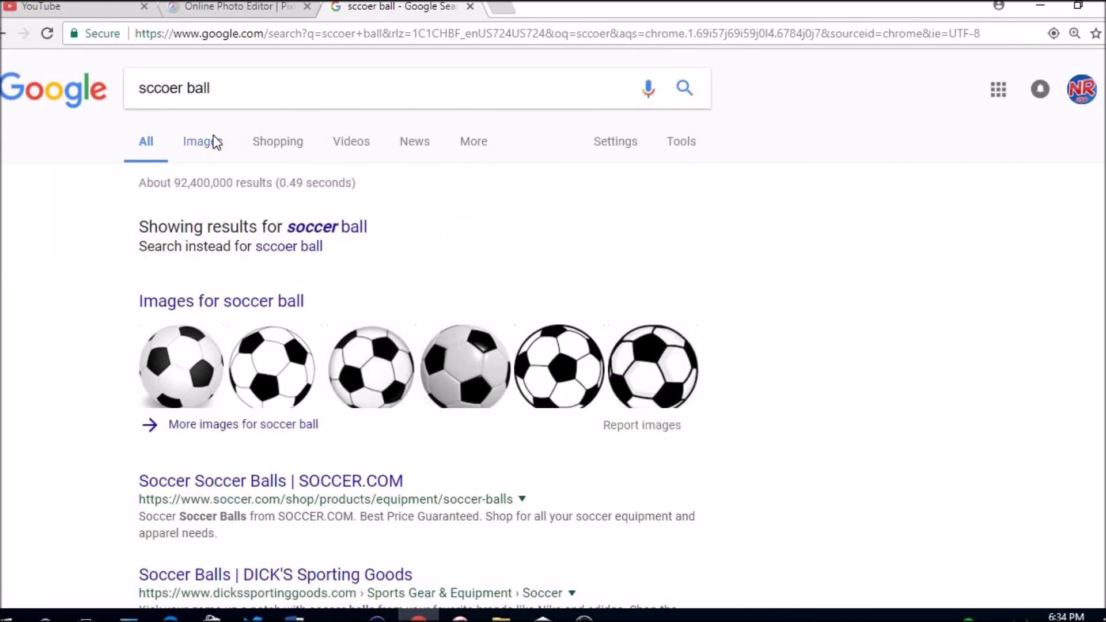
{"action": "left_click", "coordinate": [213, 138]}
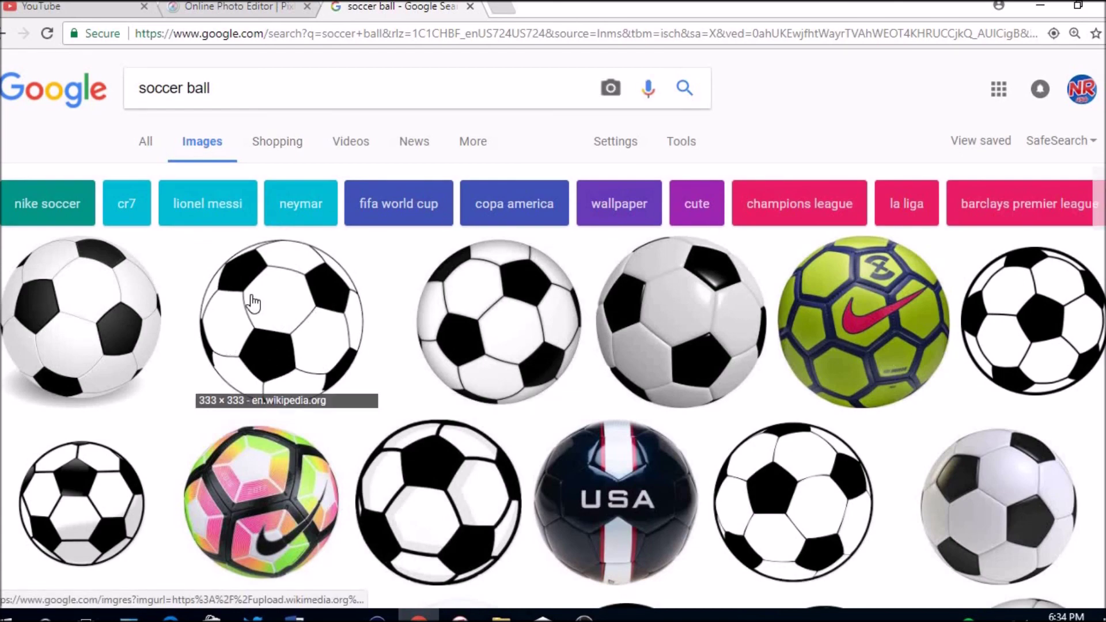
{"action": "left_click", "coordinate": [262, 299]}
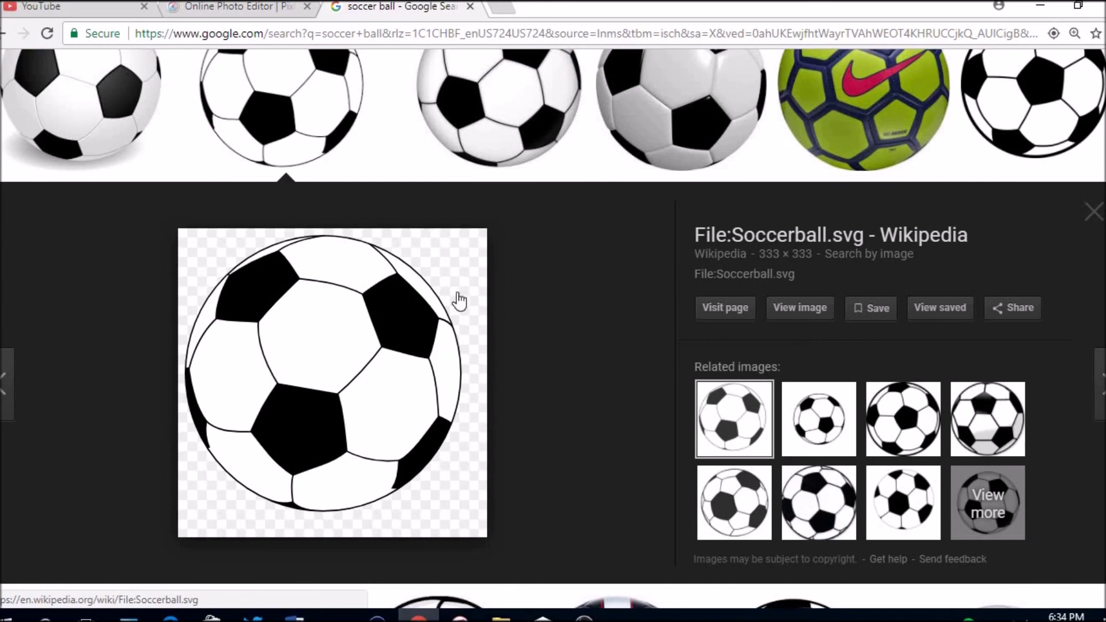
{"action": "right_click", "coordinate": [373, 288]}
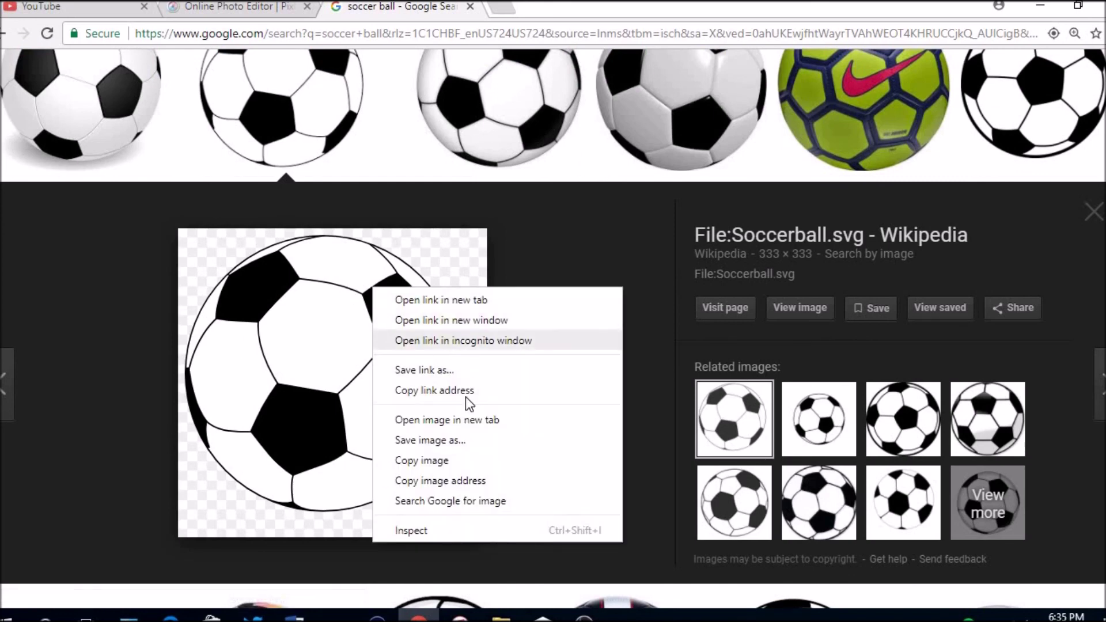
{"action": "left_click", "coordinate": [455, 441]}
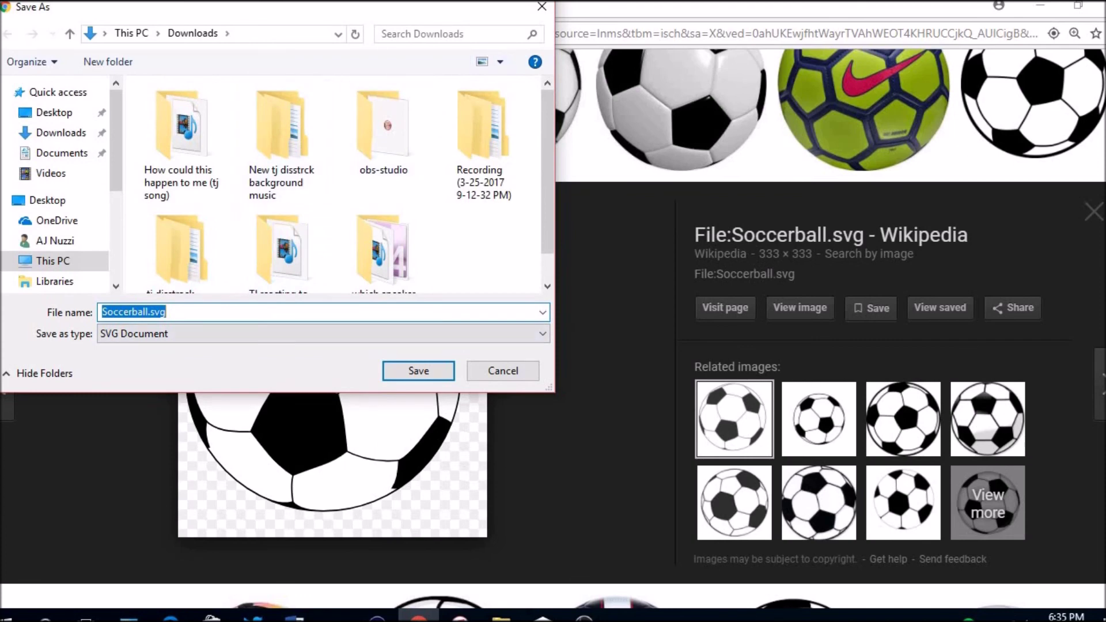
{"action": "left_click", "coordinate": [556, 10]}
{"action": "key", "text": "Escape"}
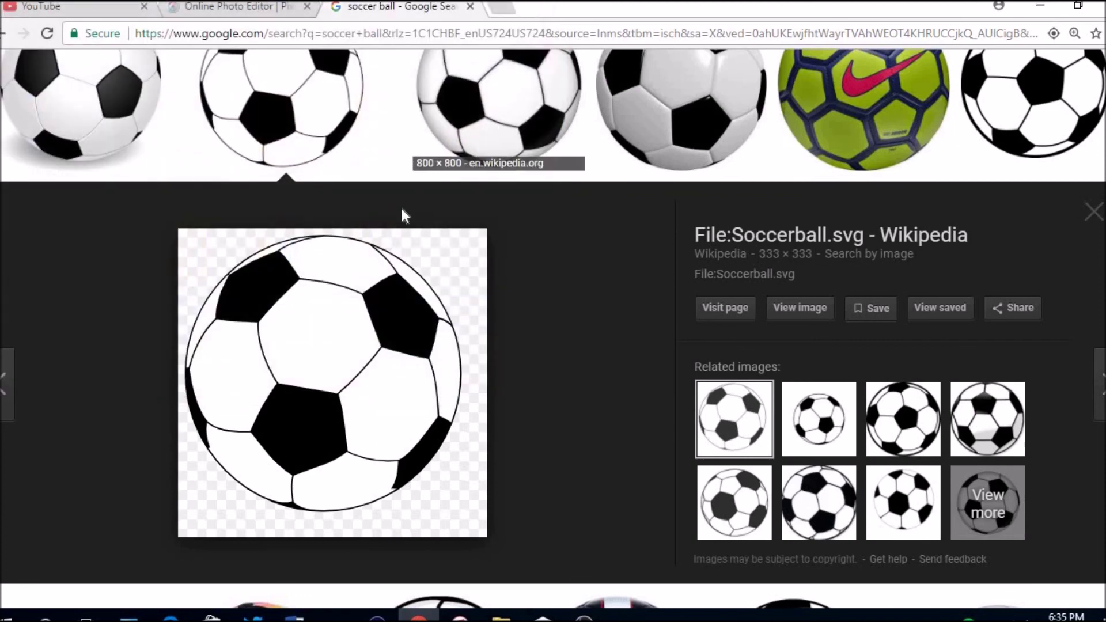
Save the previewed Wikipedia soccer ball picture as Soccerball.svg in the Downloads folder.
{"action": "right_click", "coordinate": [373, 344]}
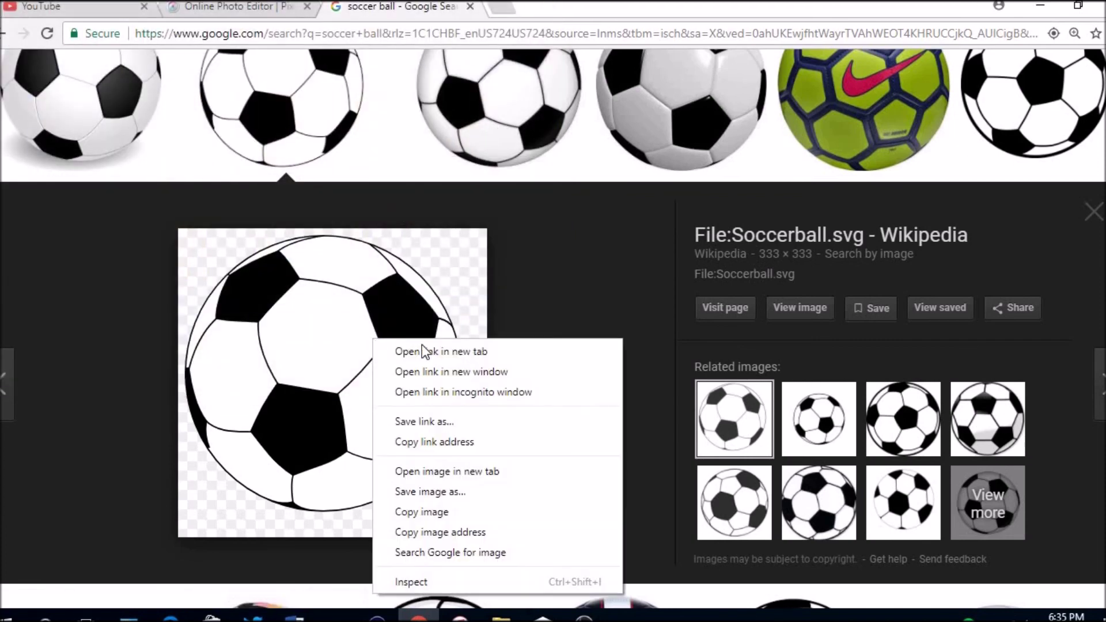
{"action": "left_click", "coordinate": [445, 502]}
{"action": "left_click", "coordinate": [242, 7]}
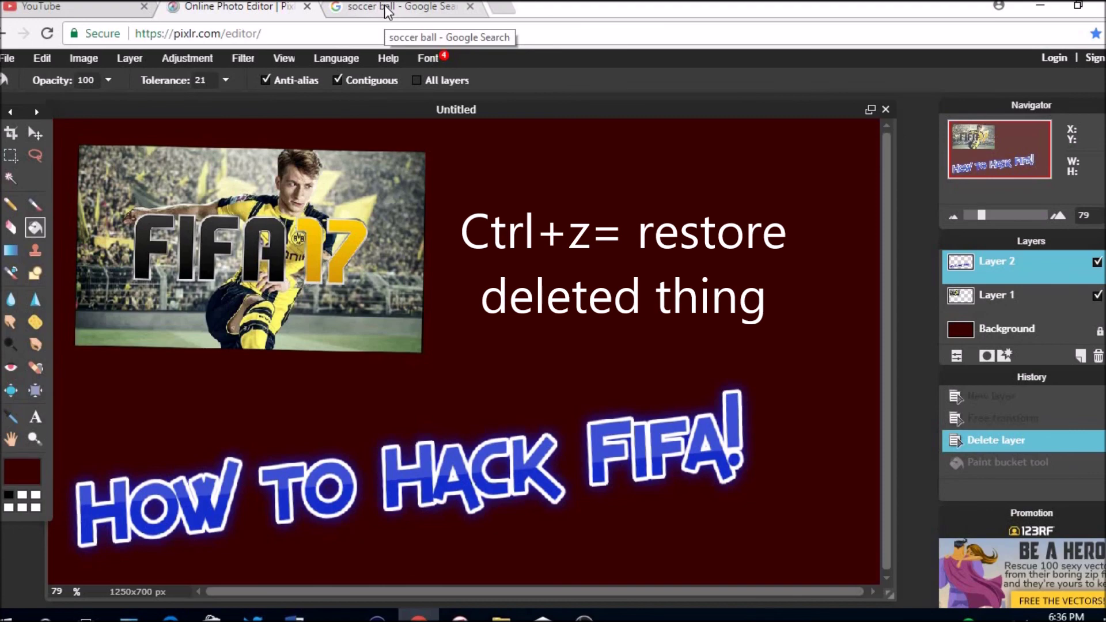
{"action": "left_click", "coordinate": [386, 12]}
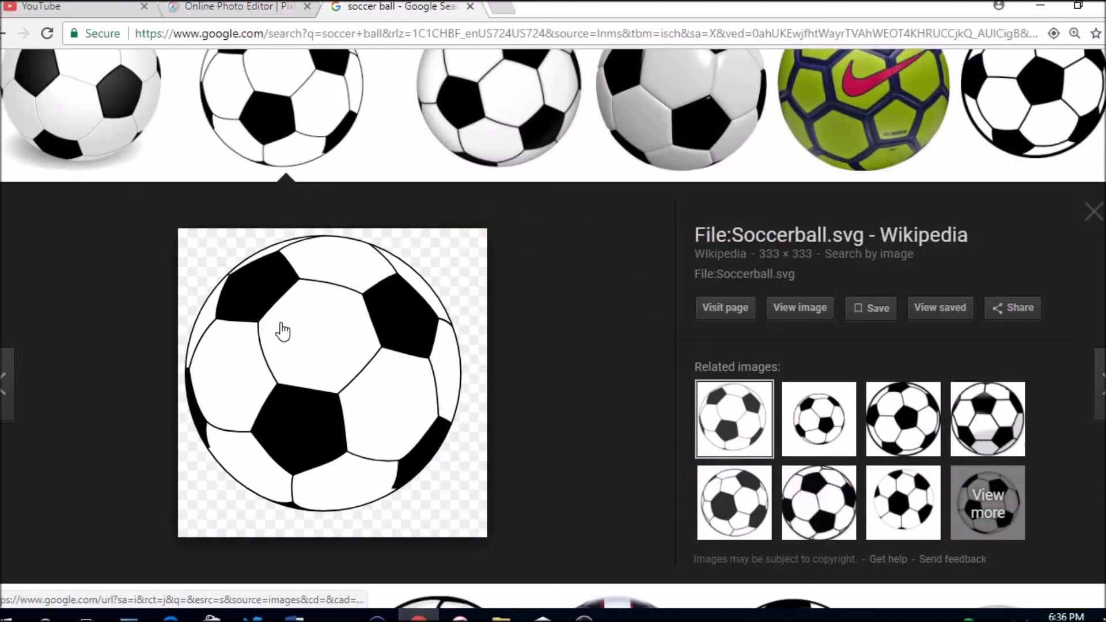
{"action": "right_click", "coordinate": [338, 314]}
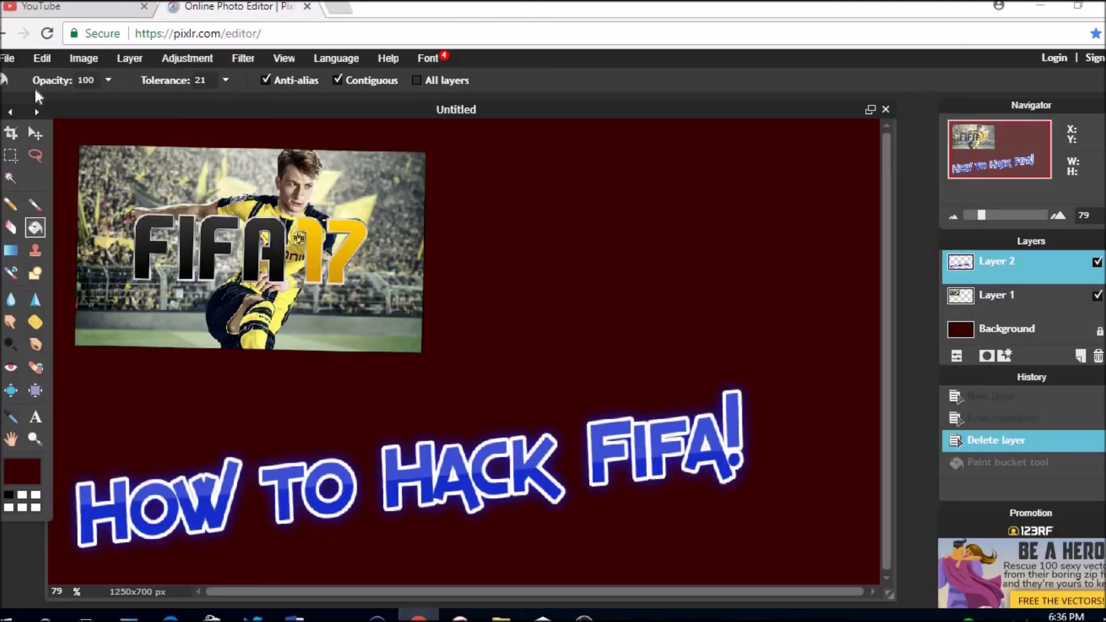
Try to open Soccerball.svg from the Downloads folder in the Pixlr editor.
{"action": "key", "text": "ctrl+o"}
{"action": "type", "text": "sc"}
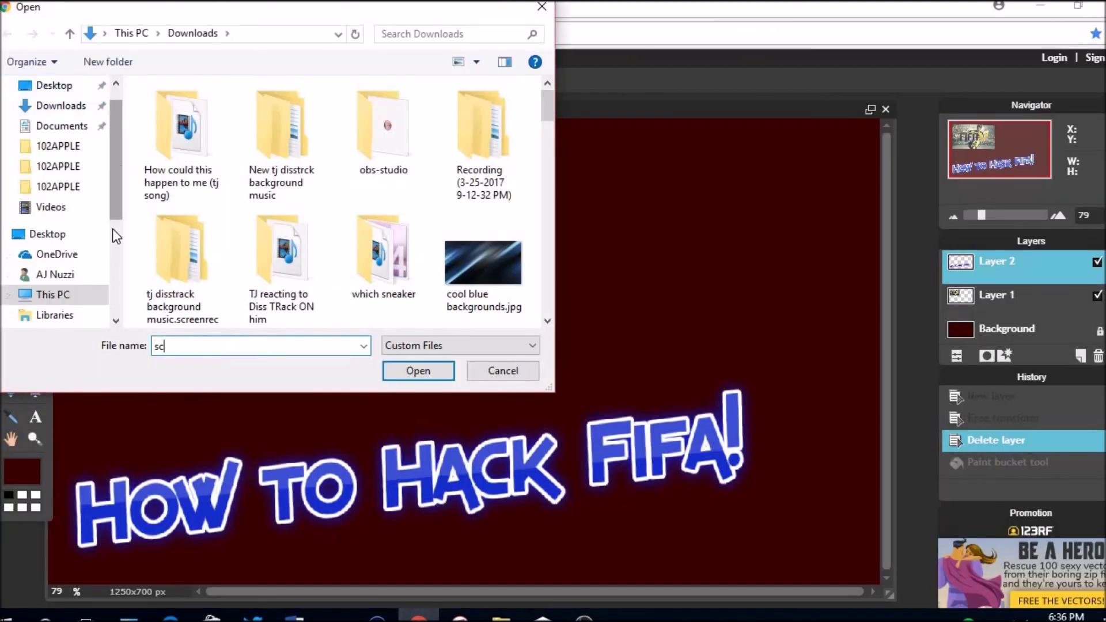
{"action": "key", "text": "BackSpace"}
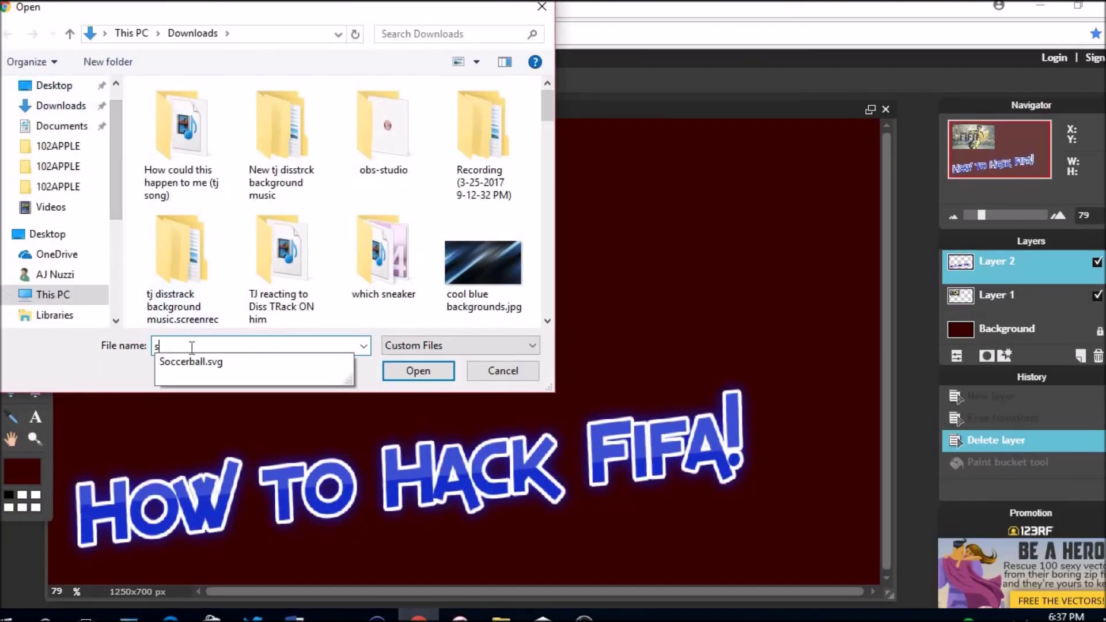
{"action": "key", "text": "Return"}
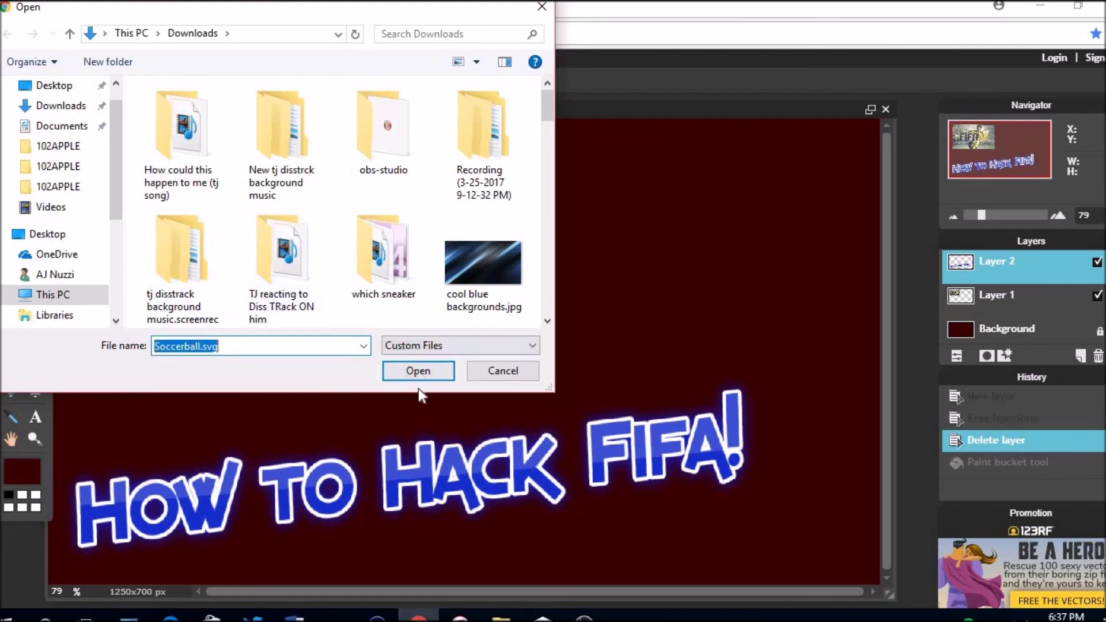
{"action": "left_click", "coordinate": [423, 371]}
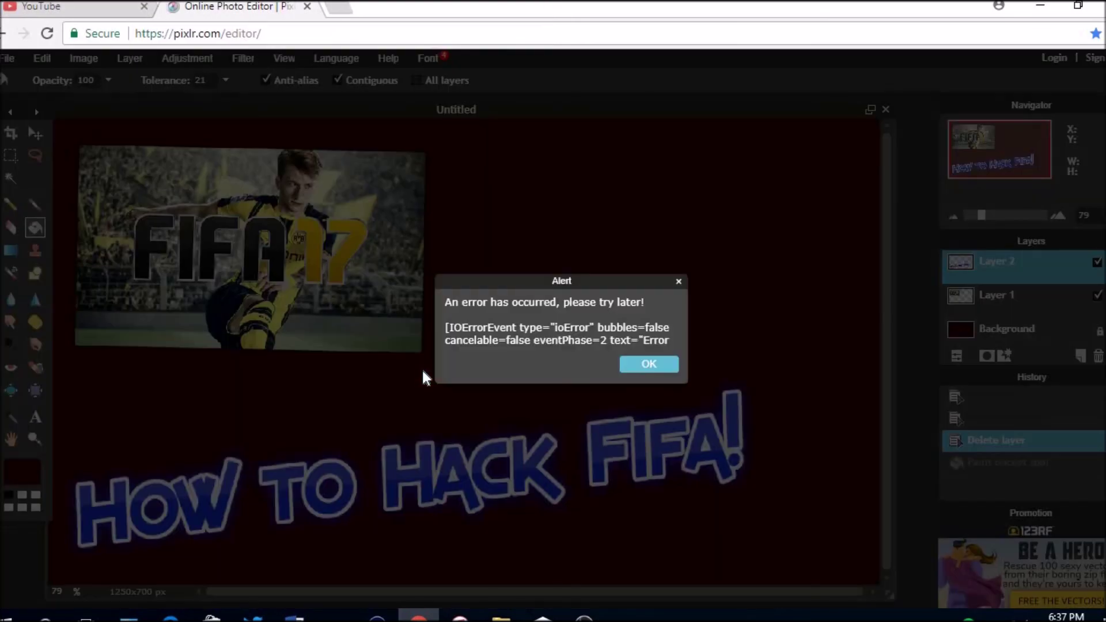
{"action": "left_click", "coordinate": [644, 364]}
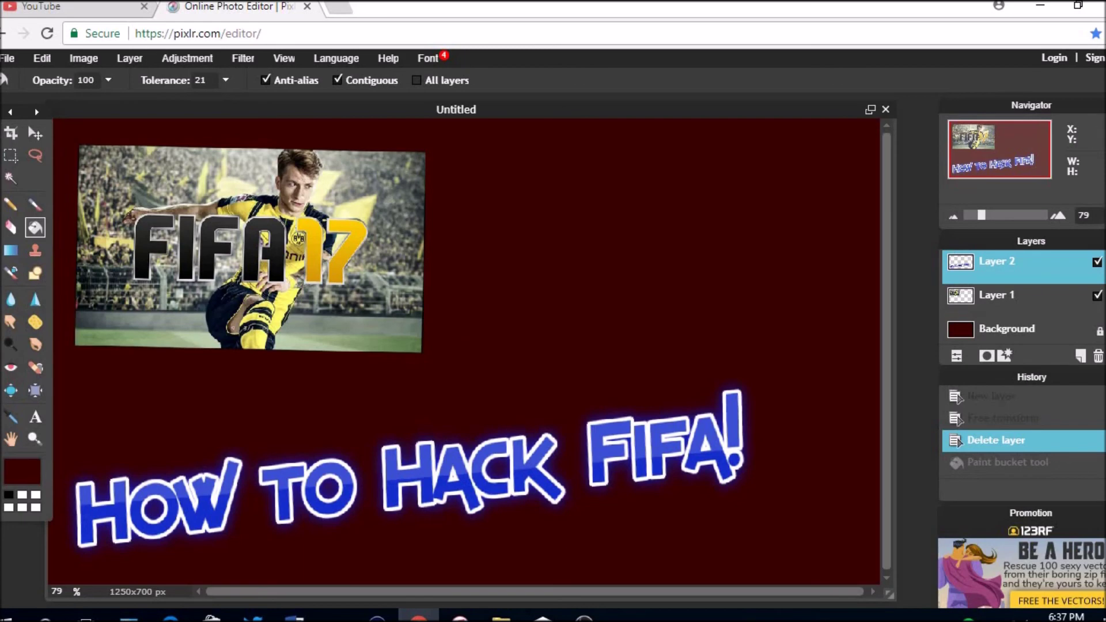
Open the shoe picture nike-zoom-rev-2017-white-ice.jpg from the Downloads folder.
{"action": "left_click", "coordinate": [8, 58]}
{"action": "left_click", "coordinate": [31, 94]}
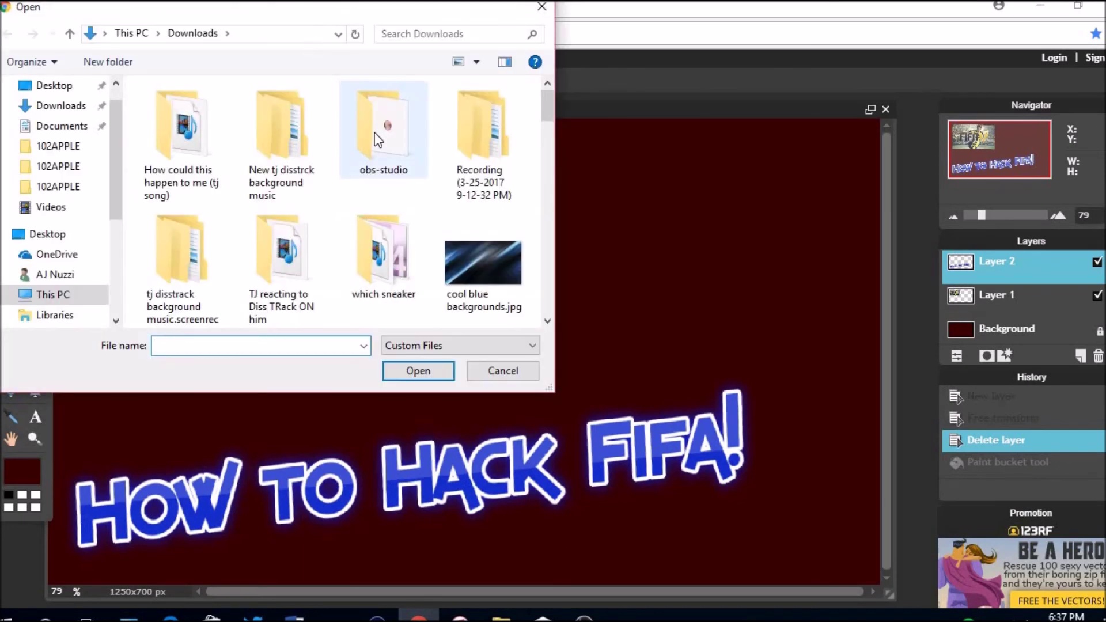
{"action": "left_click_drag", "start_coordinate": [552, 102], "coordinate": [549, 172]}
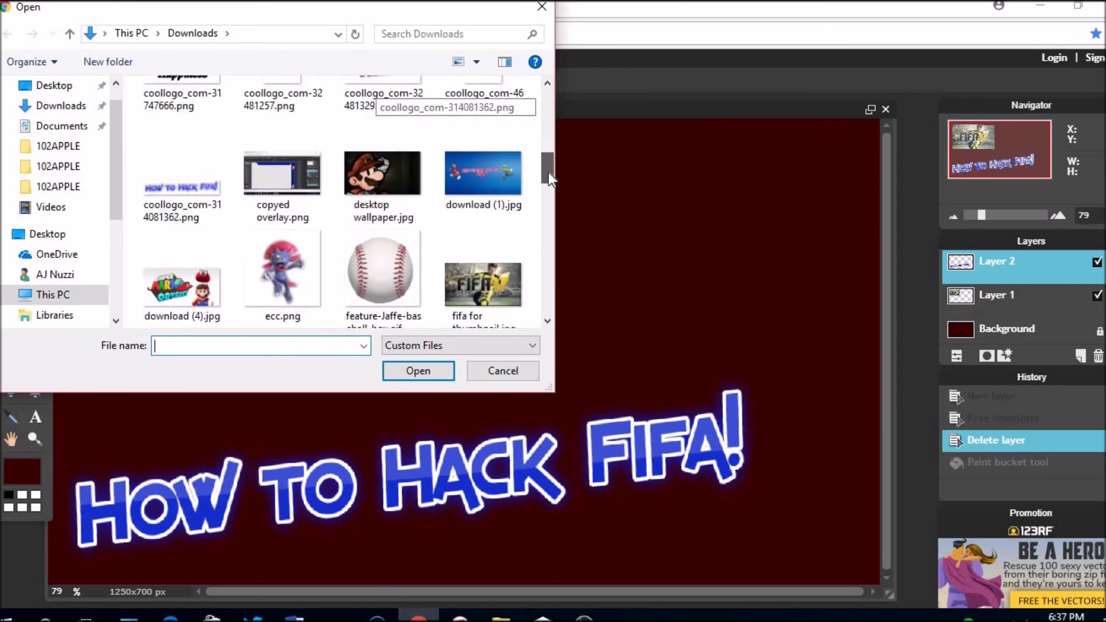
{"action": "left_click_drag", "start_coordinate": [543, 171], "coordinate": [551, 293]}
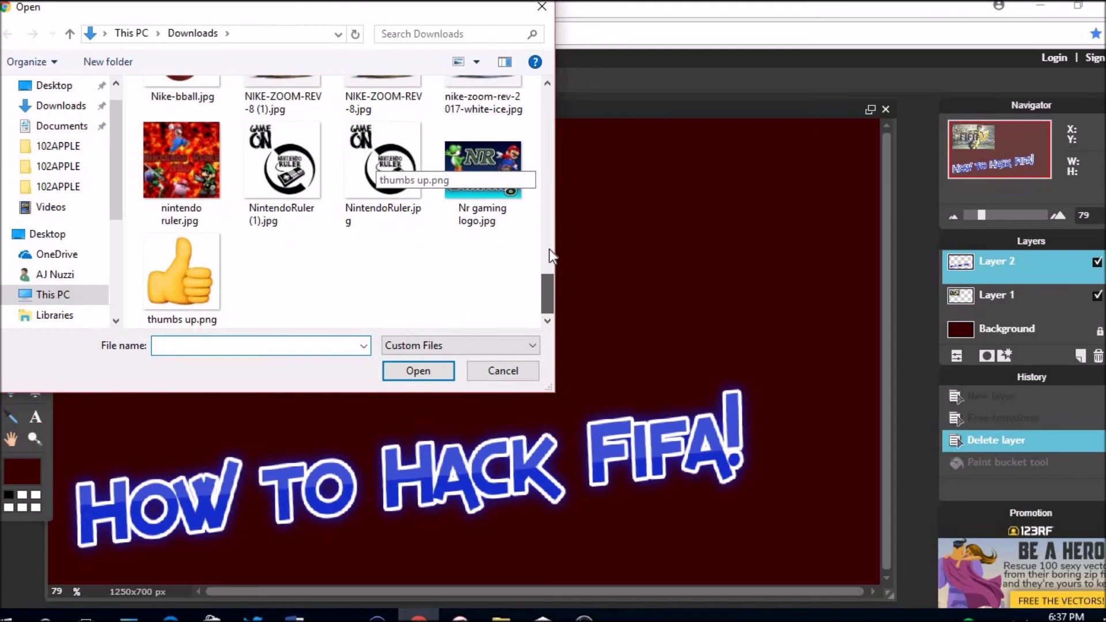
{"action": "left_click", "coordinate": [549, 249]}
{"action": "left_click", "coordinate": [489, 313]}
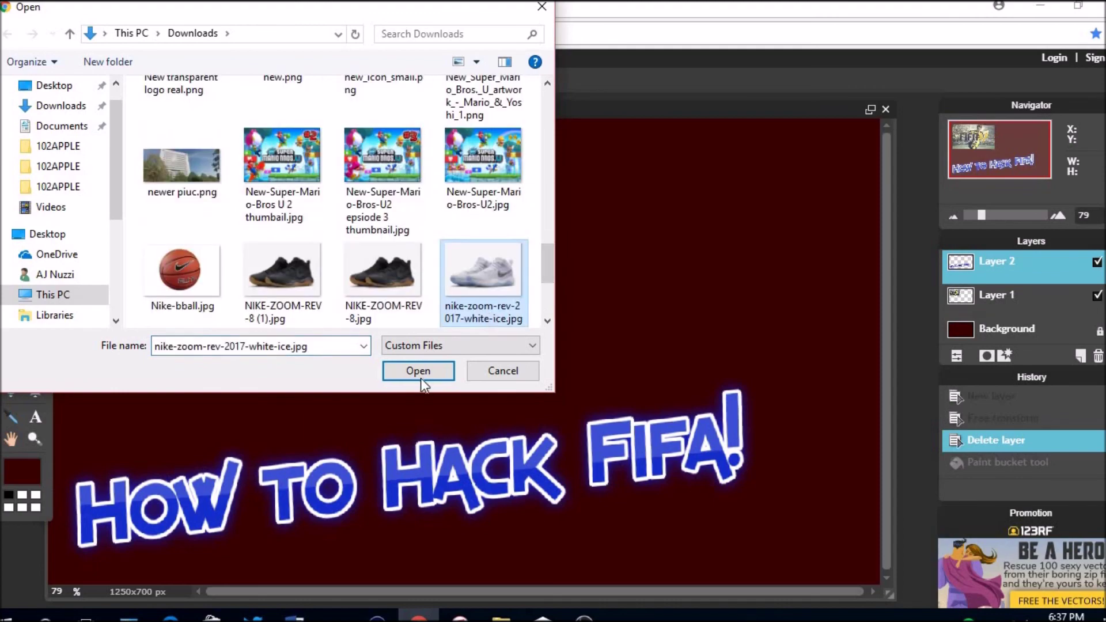
{"action": "left_click", "coordinate": [438, 372]}
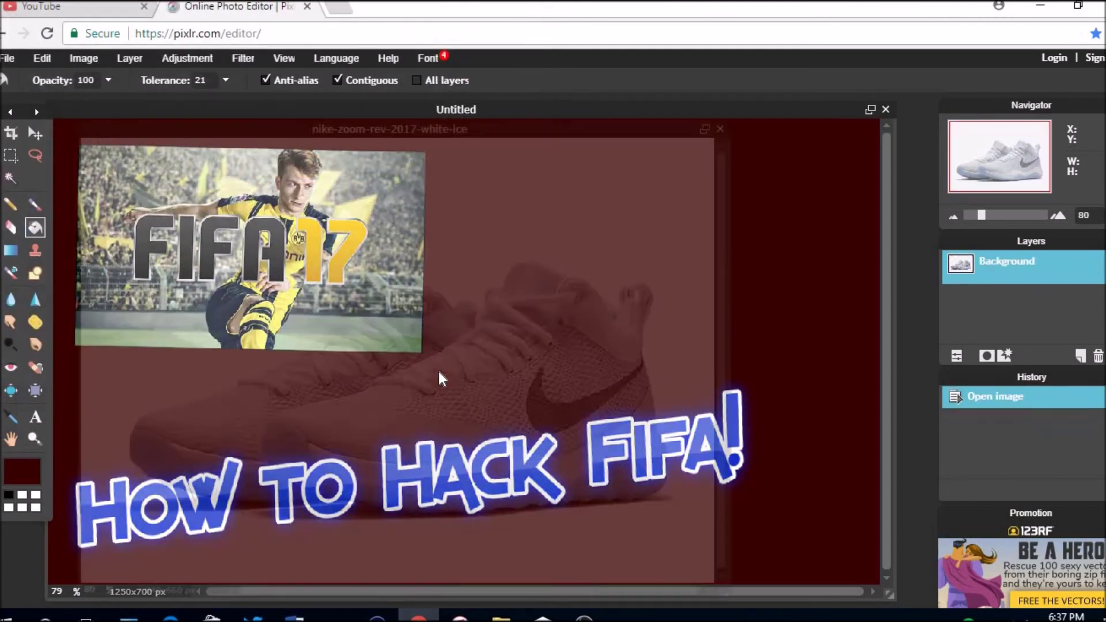
Select the whole nike-zoom-rev-2017-white-ice shoe picture and copy it.
{"action": "key", "text": "ctrl+a"}
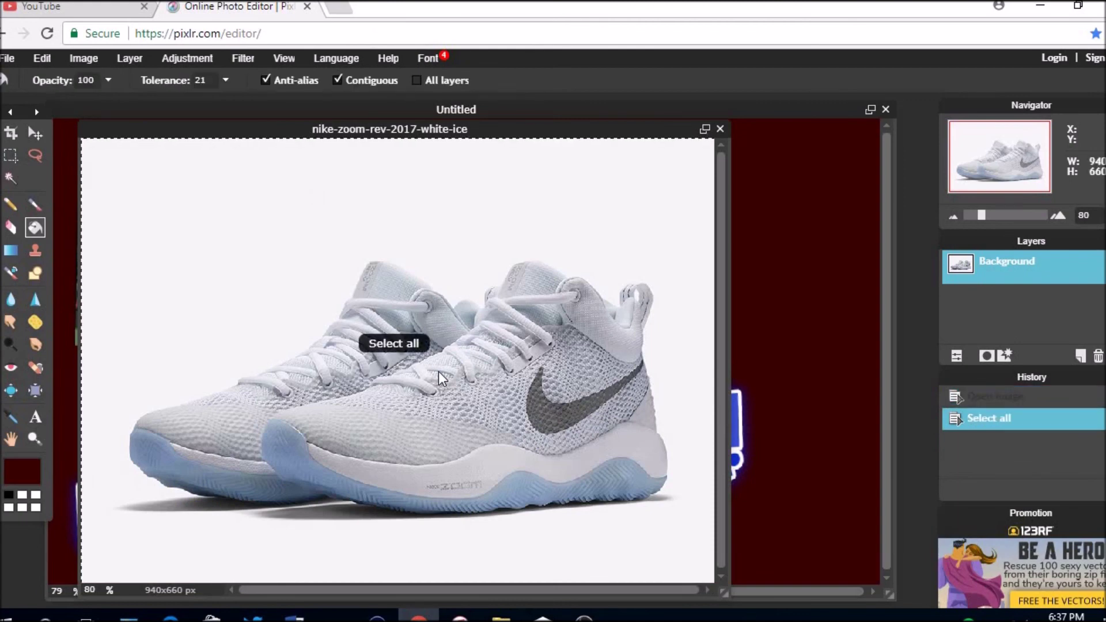
{"action": "left_click", "coordinate": [10, 180]}
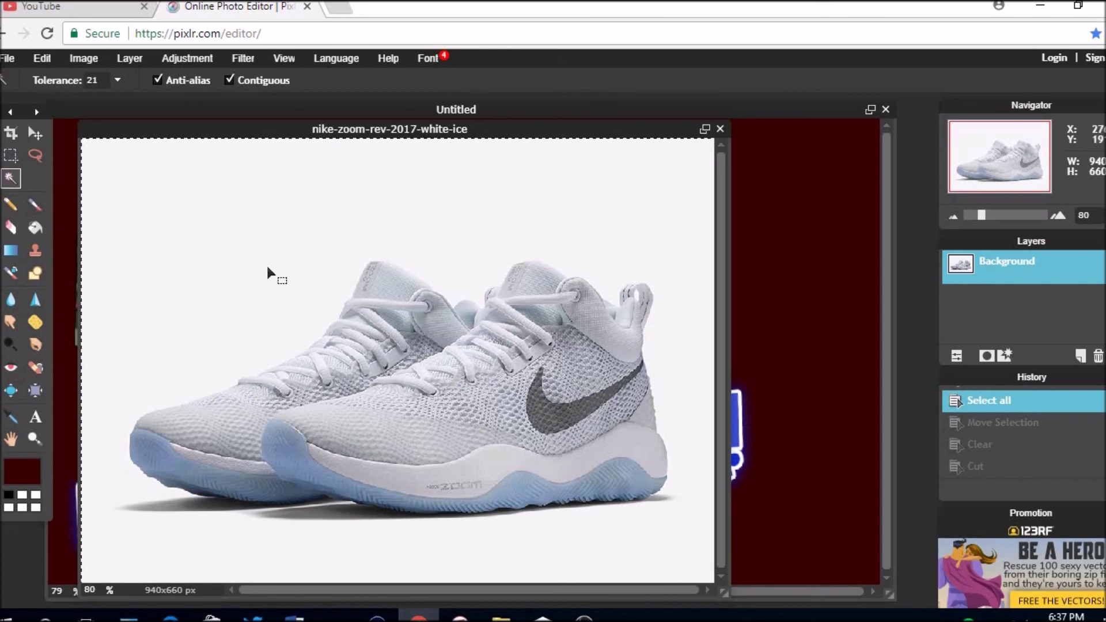
{"action": "key", "text": "ctrl+a"}
{"action": "key", "text": "ctrl+c"}
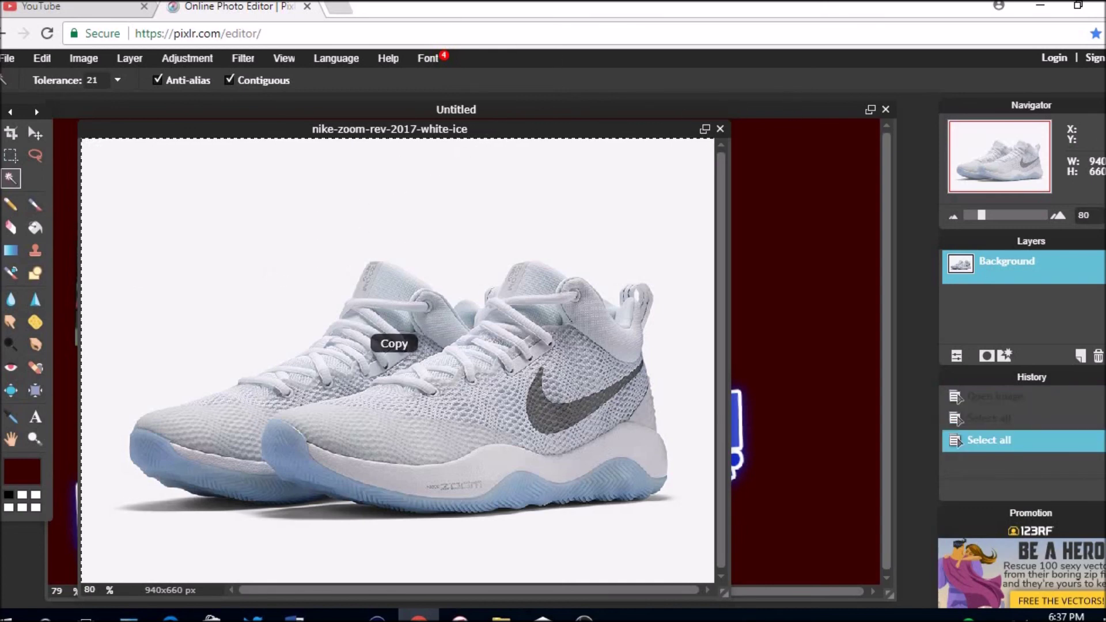
Close the shoe picture without saving it and paste the copy into the thumbnail as a new layer.
{"action": "left_click", "coordinate": [720, 128]}
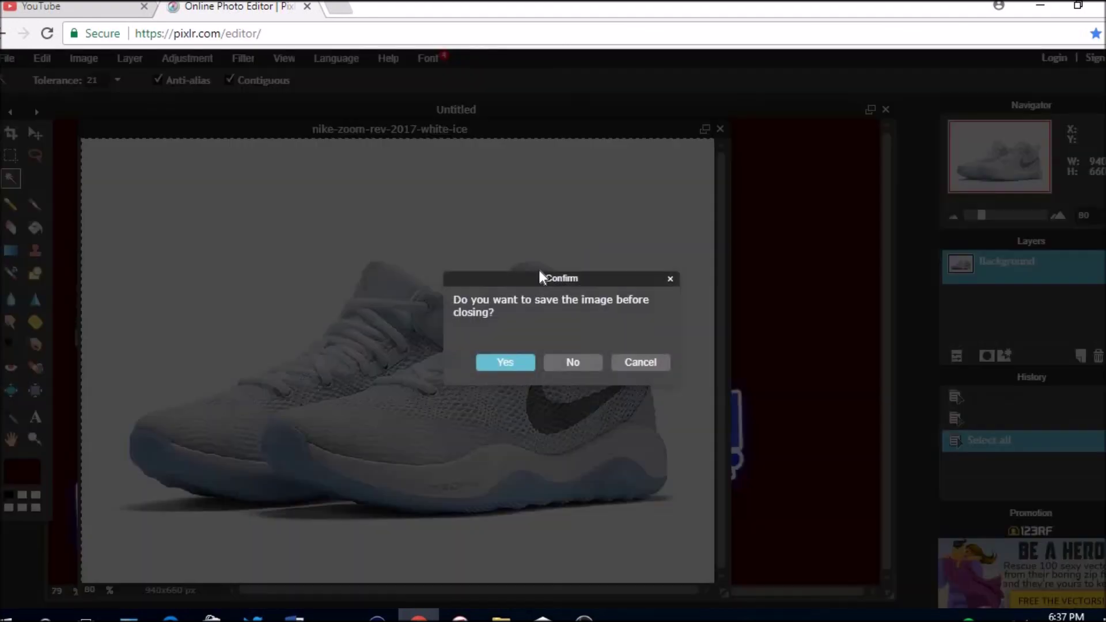
{"action": "left_click", "coordinate": [583, 367]}
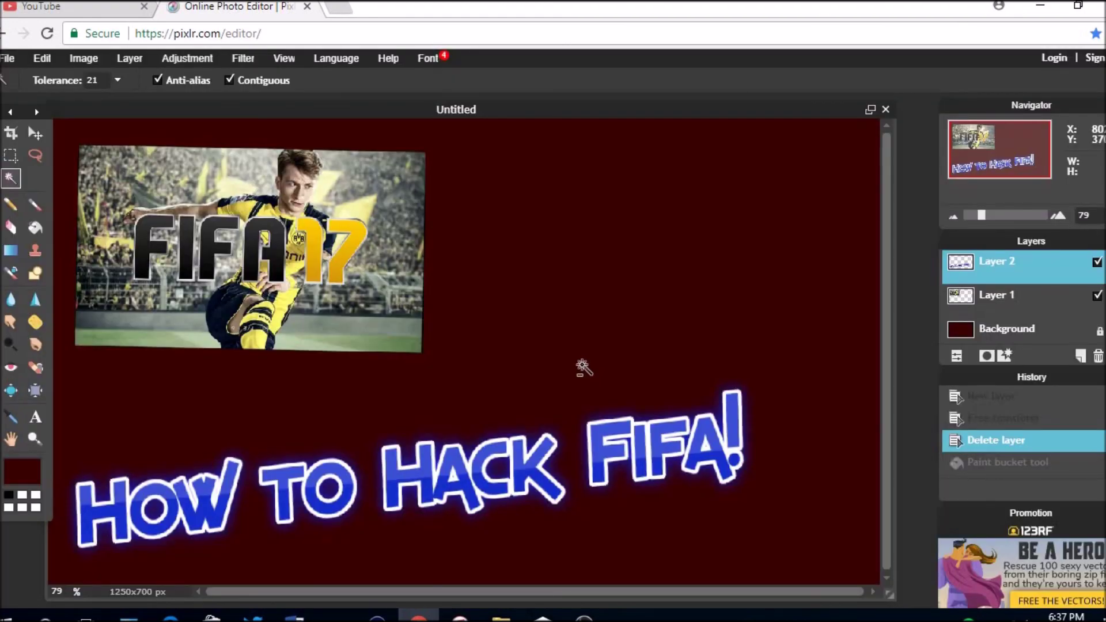
{"action": "key", "text": "ctrl+v"}
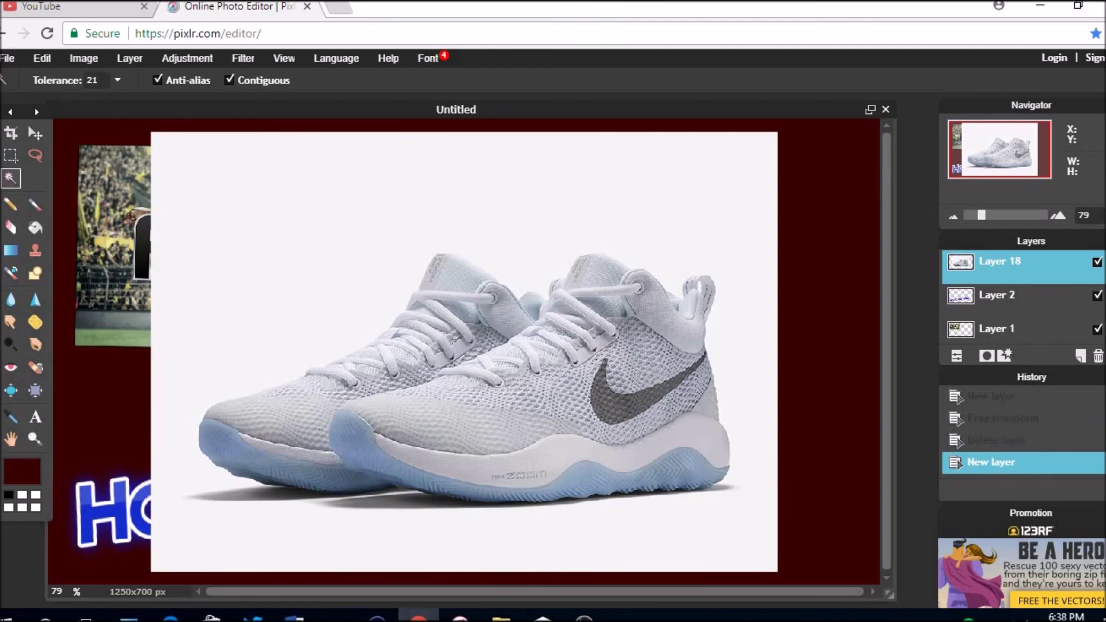
Free transform the shoe layer: shrink it, tilt it clockwise, place it in the thumbnail's upper right area, and apply the changes.
{"action": "left_click", "coordinate": [44, 58]}
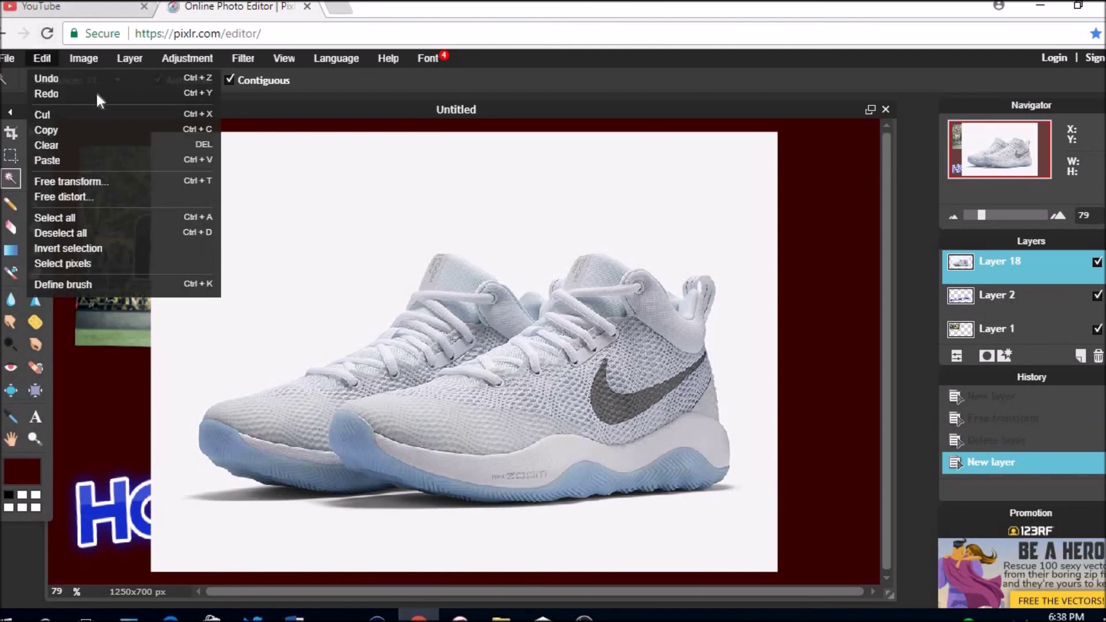
{"action": "left_click", "coordinate": [84, 58]}
{"action": "left_click", "coordinate": [42, 58]}
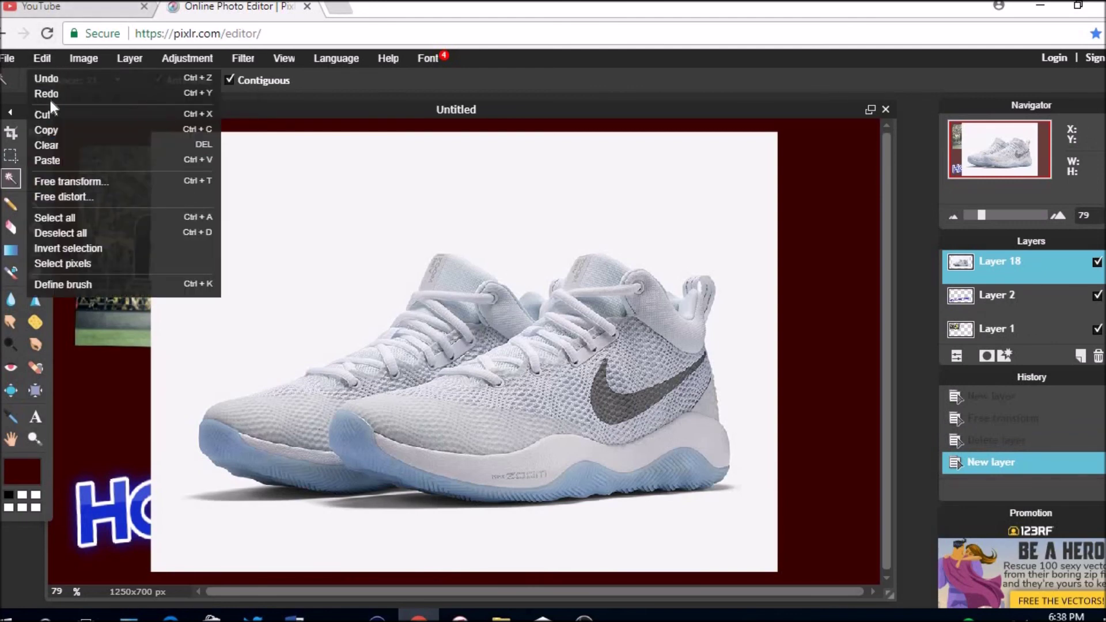
{"action": "left_click", "coordinate": [71, 183]}
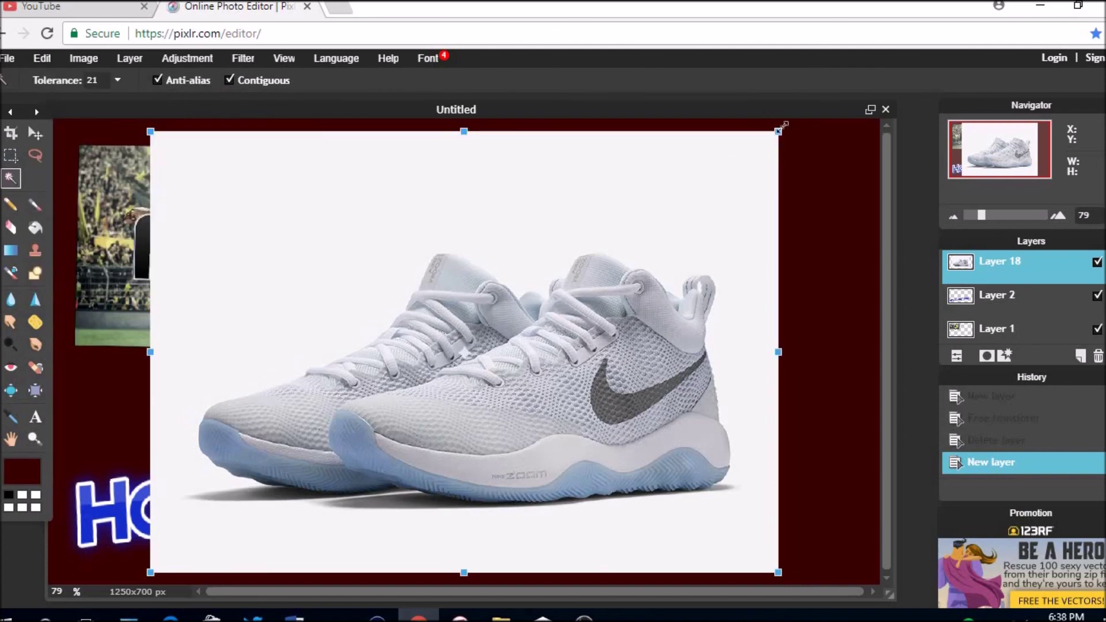
{"action": "left_click_drag", "start_coordinate": [784, 125], "coordinate": [831, 213]}
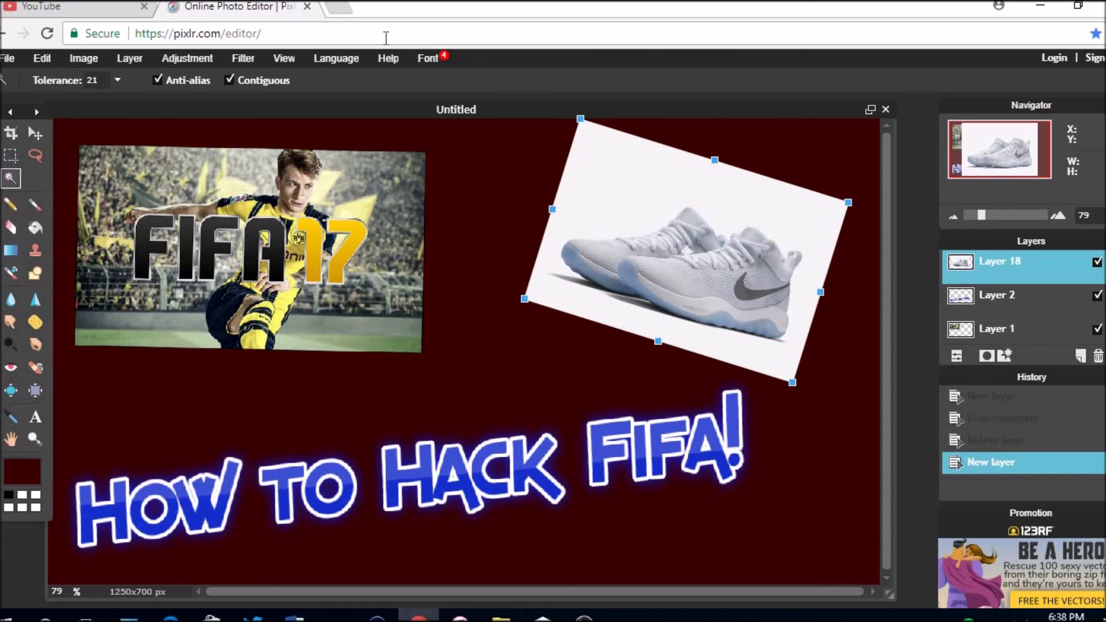
{"action": "left_click", "coordinate": [8, 60]}
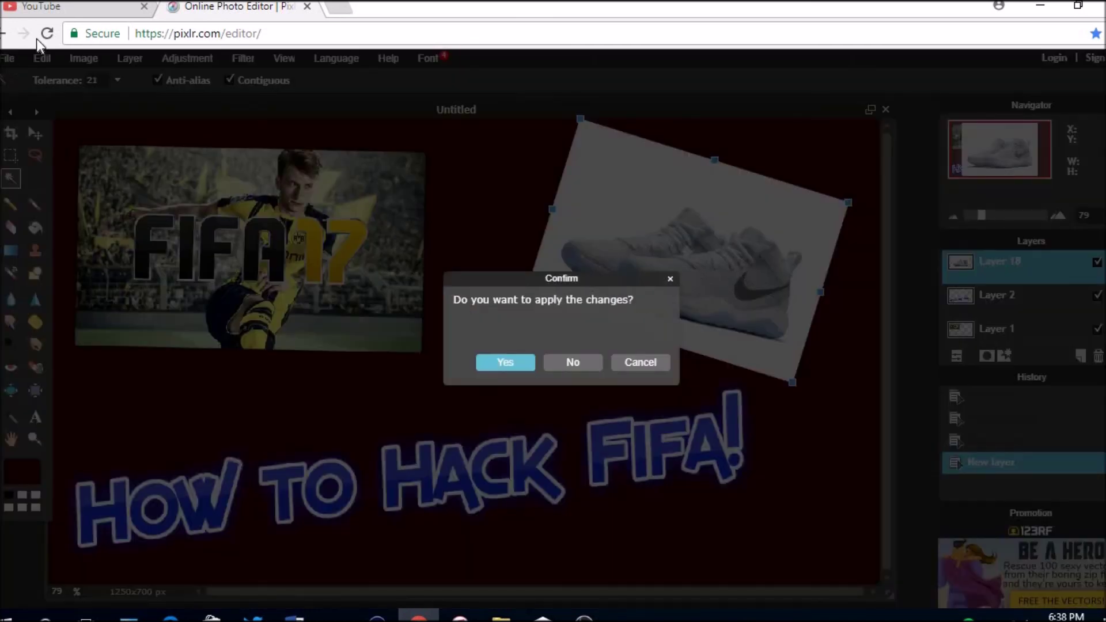
{"action": "left_click", "coordinate": [490, 364]}
Start saving the thumbnail to the computer, naming the file "fifa hack thumbnai".
{"action": "left_click", "coordinate": [12, 61]}
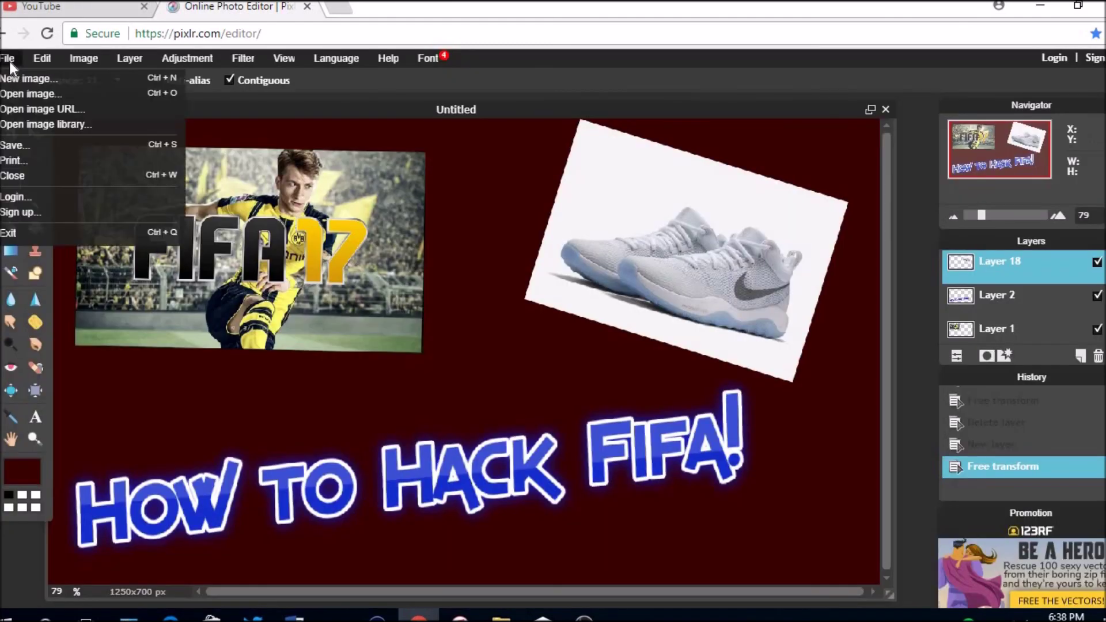
{"action": "left_click", "coordinate": [22, 144]}
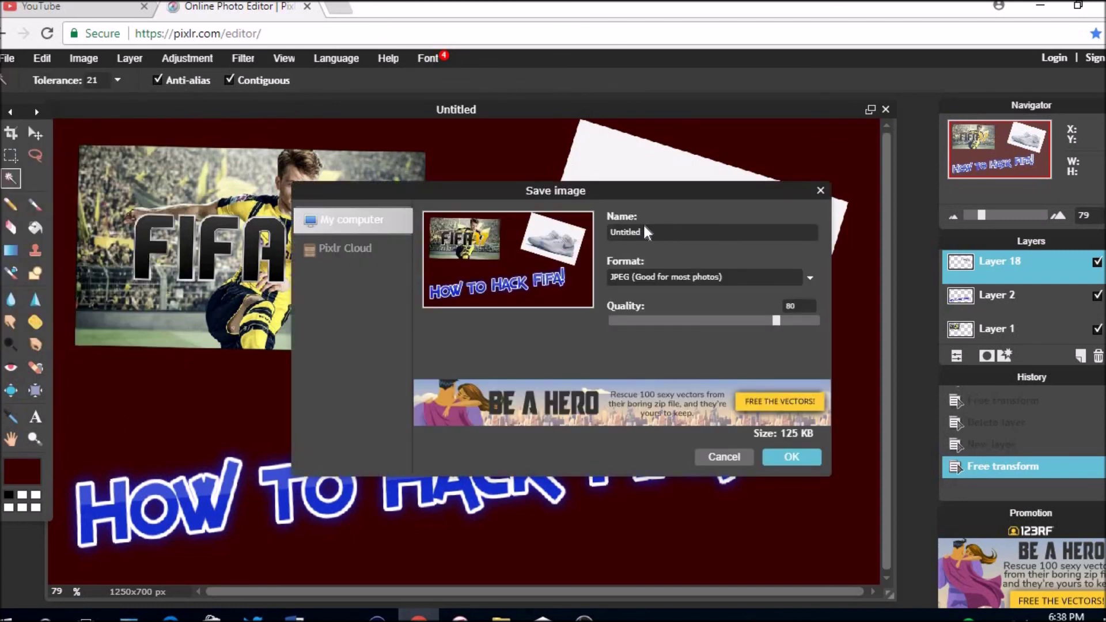
{"action": "key", "text": "BackSpace"}
{"action": "key", "text": "BackSpace"}
{"action": "key", "text": "BackSpace"}
{"action": "key", "text": "BackSpace"}
{"action": "key", "text": "BackSpace"}
{"action": "key", "text": "BackSpace"}
{"action": "key", "text": "BackSpace"}
{"action": "key", "text": "BackSpace"}
{"action": "type", "text": "fifa hack thumbnai"}
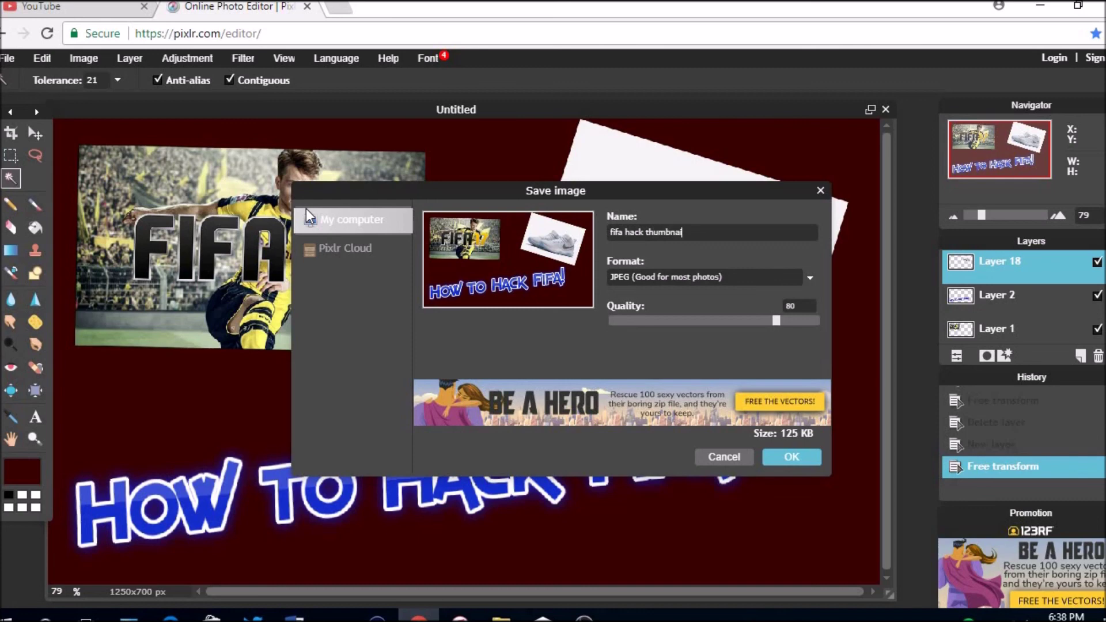